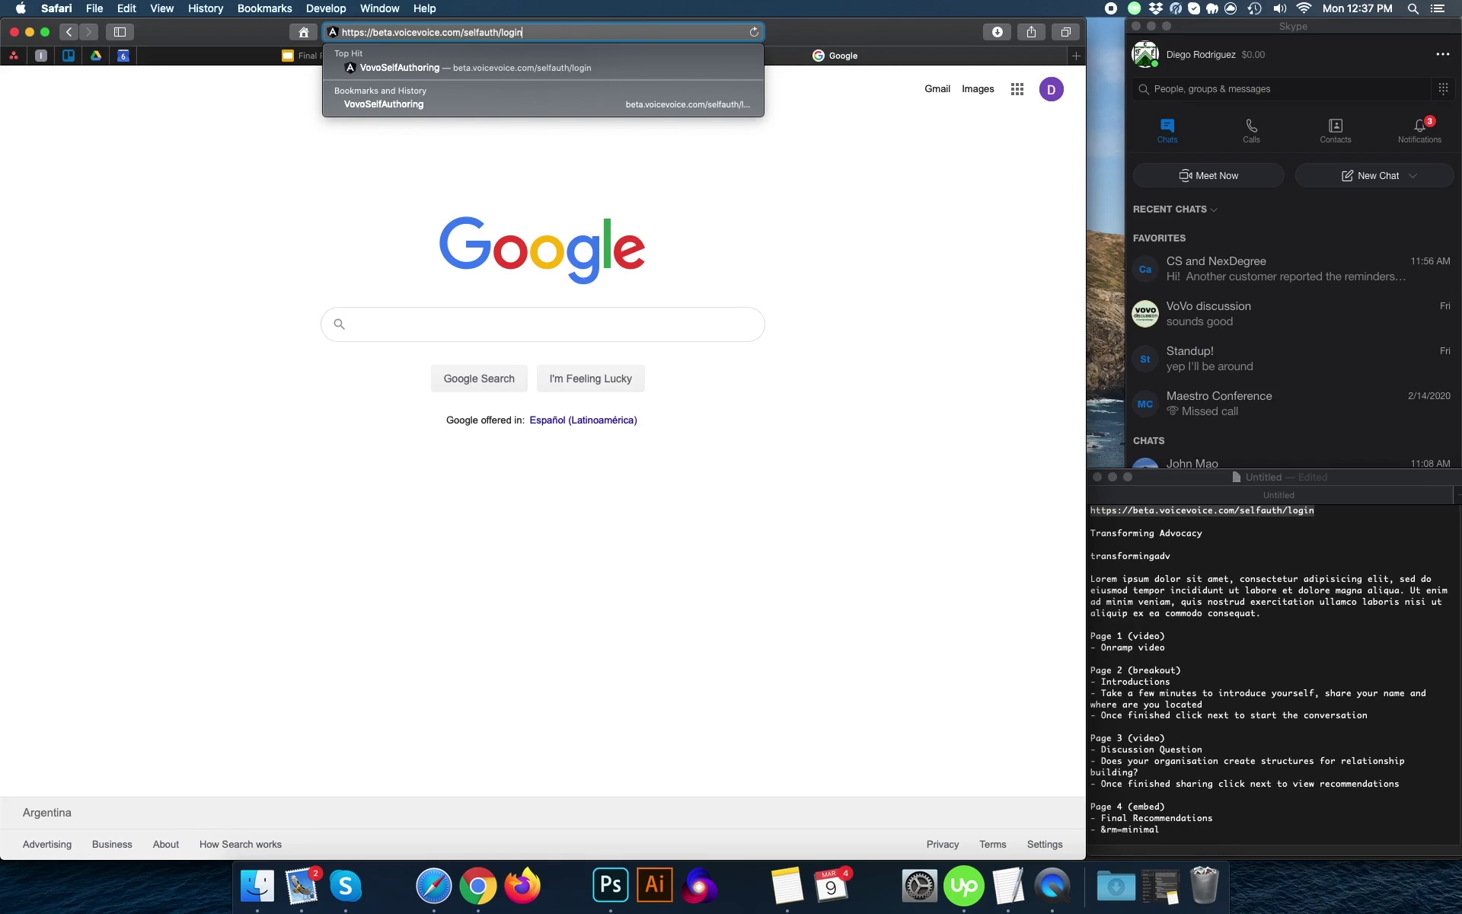
key(Return)
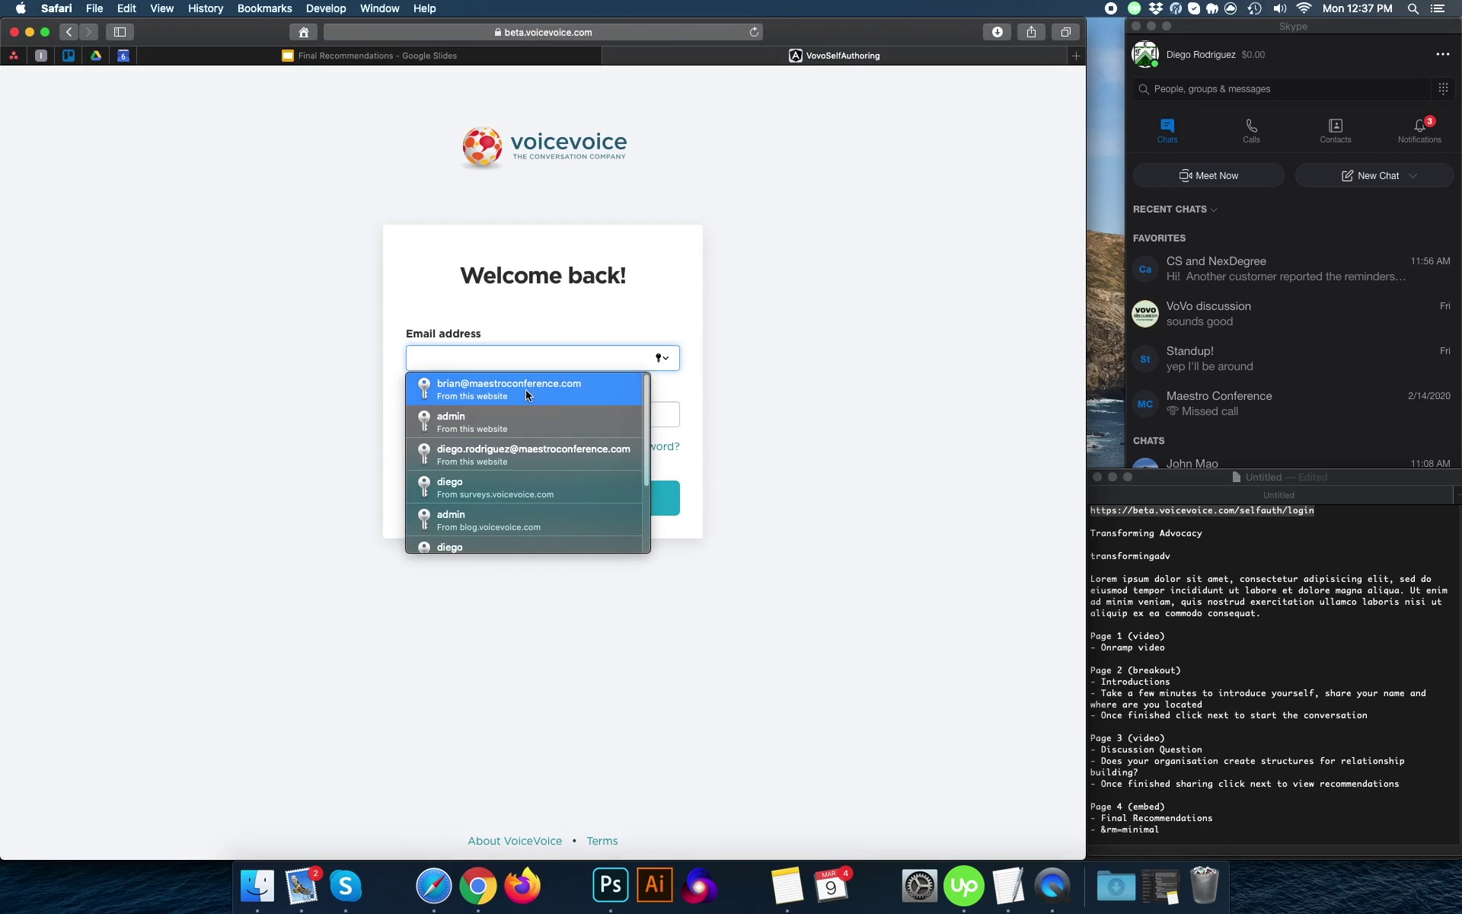
click(503, 388)
click(503, 449)
click(553, 508)
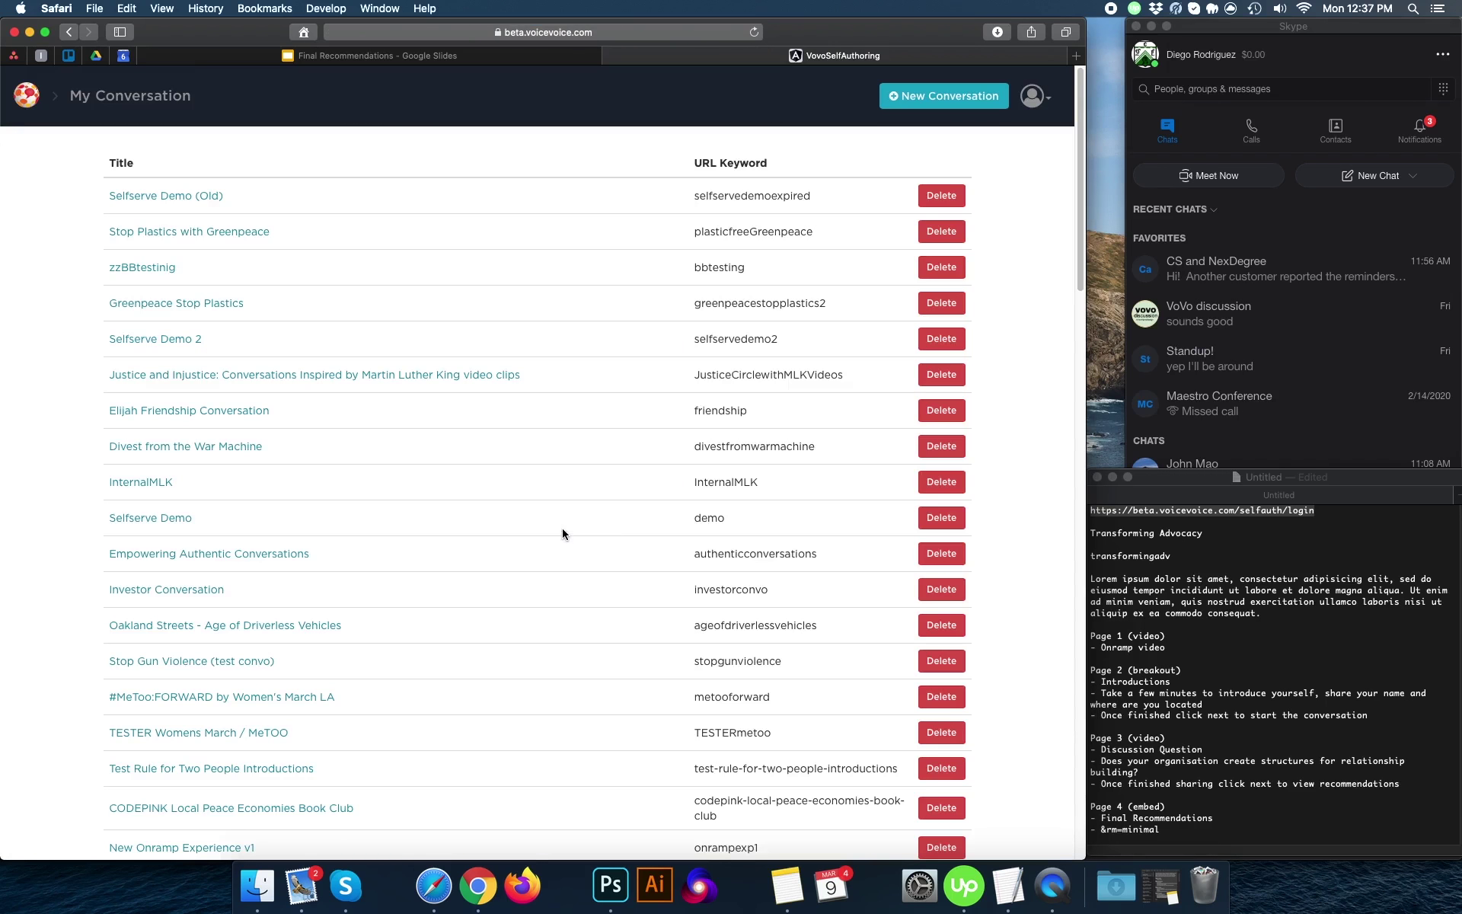
Start a new conversation and set its title to "Transforming Advocacy test", copying the base title from the TextEdit notes
scroll(720, 564, down, 10)
scroll(721, 564, up, 10)
click(944, 98)
click(1170, 549)
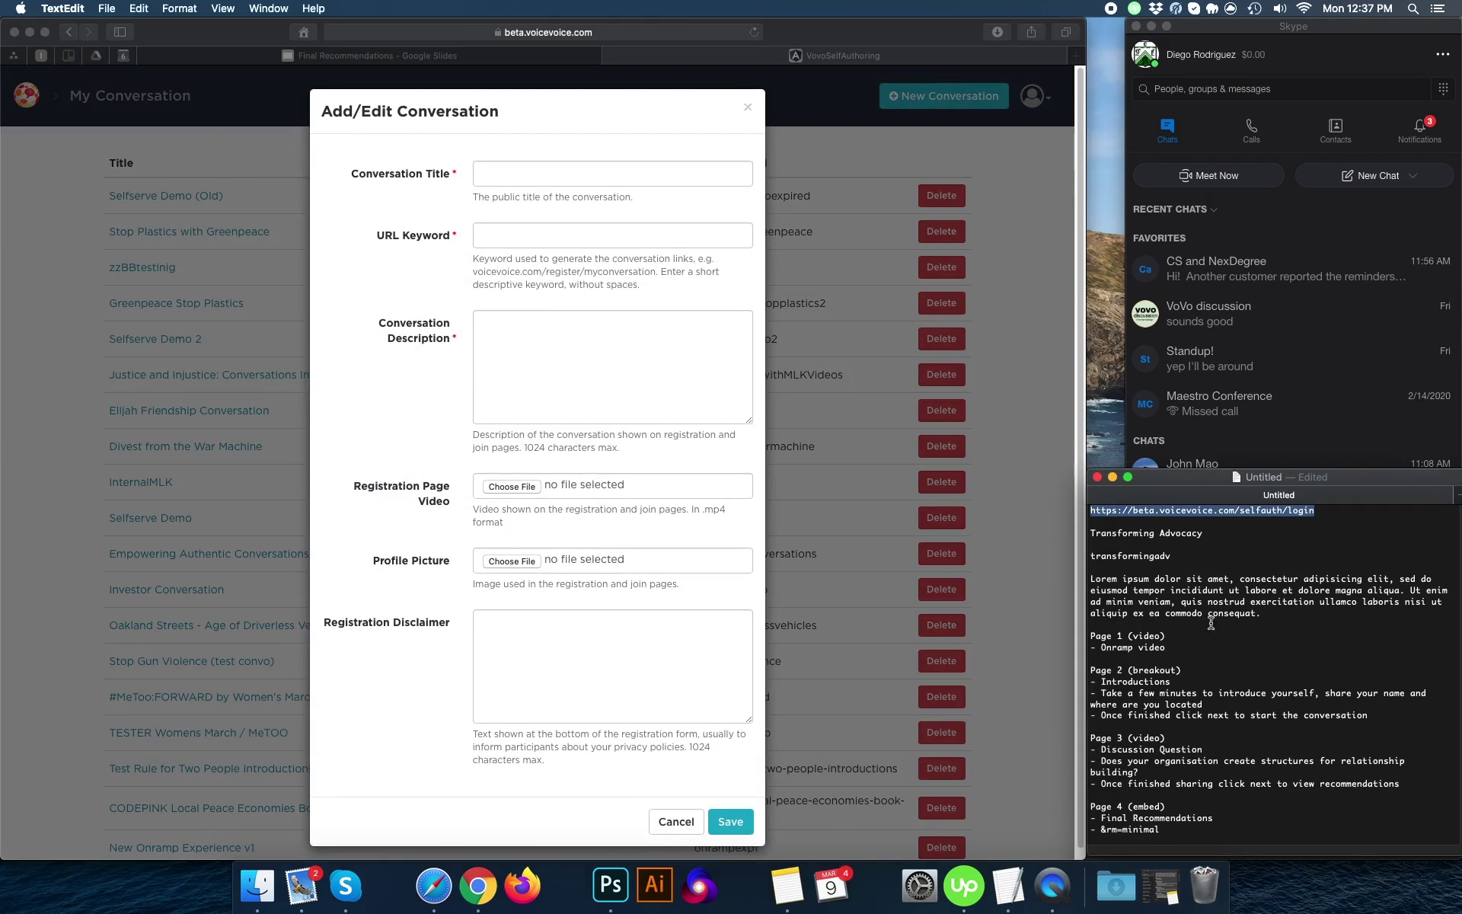
drag(1203, 533, 1088, 532)
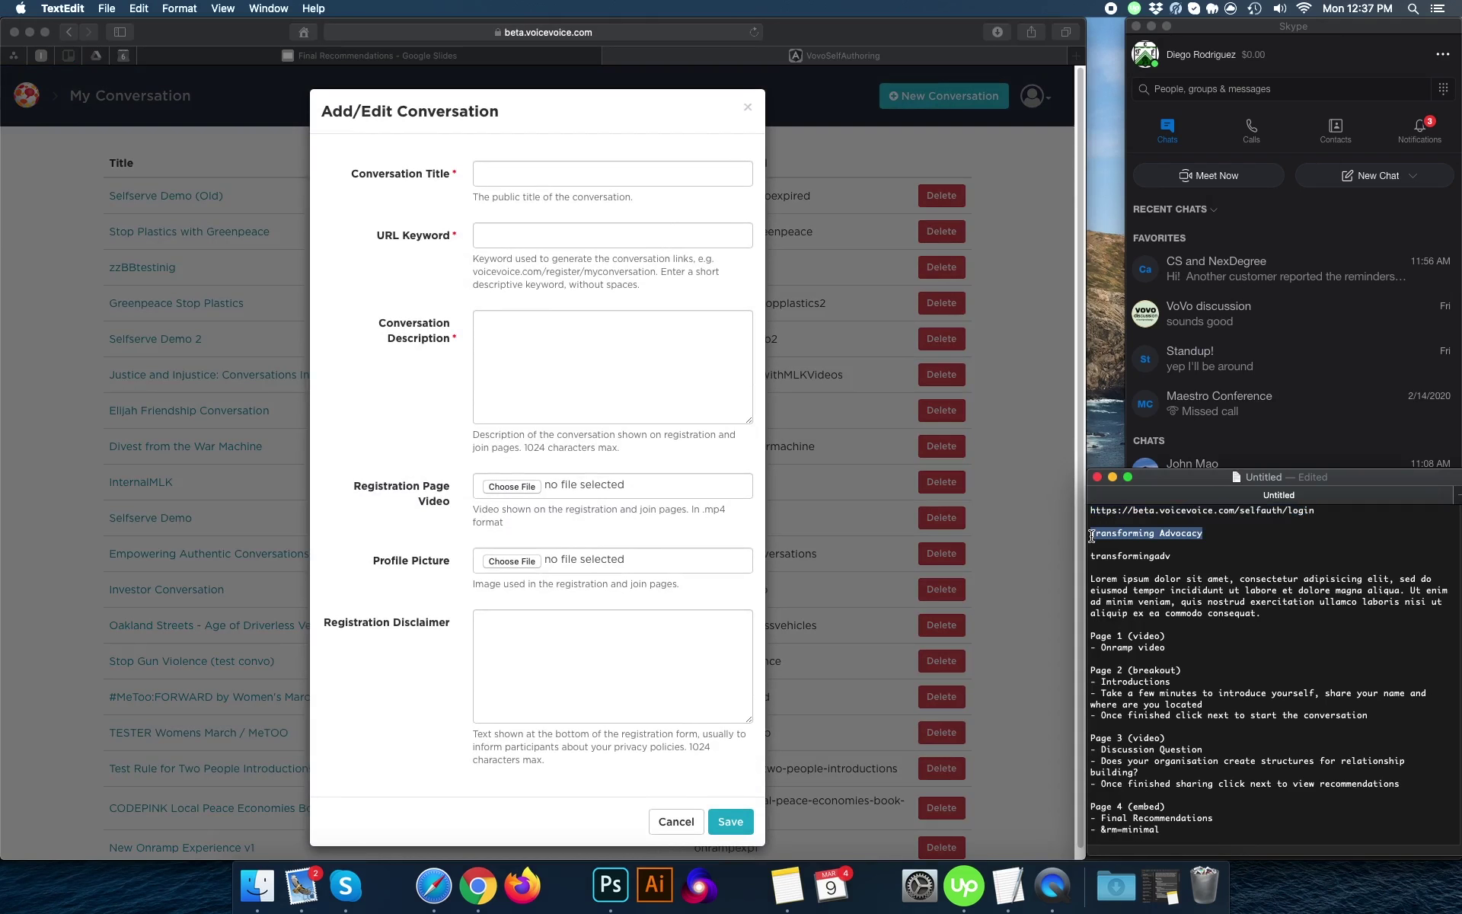
key(cmd+c)
click(566, 183)
click(561, 180)
key(cmd+v)
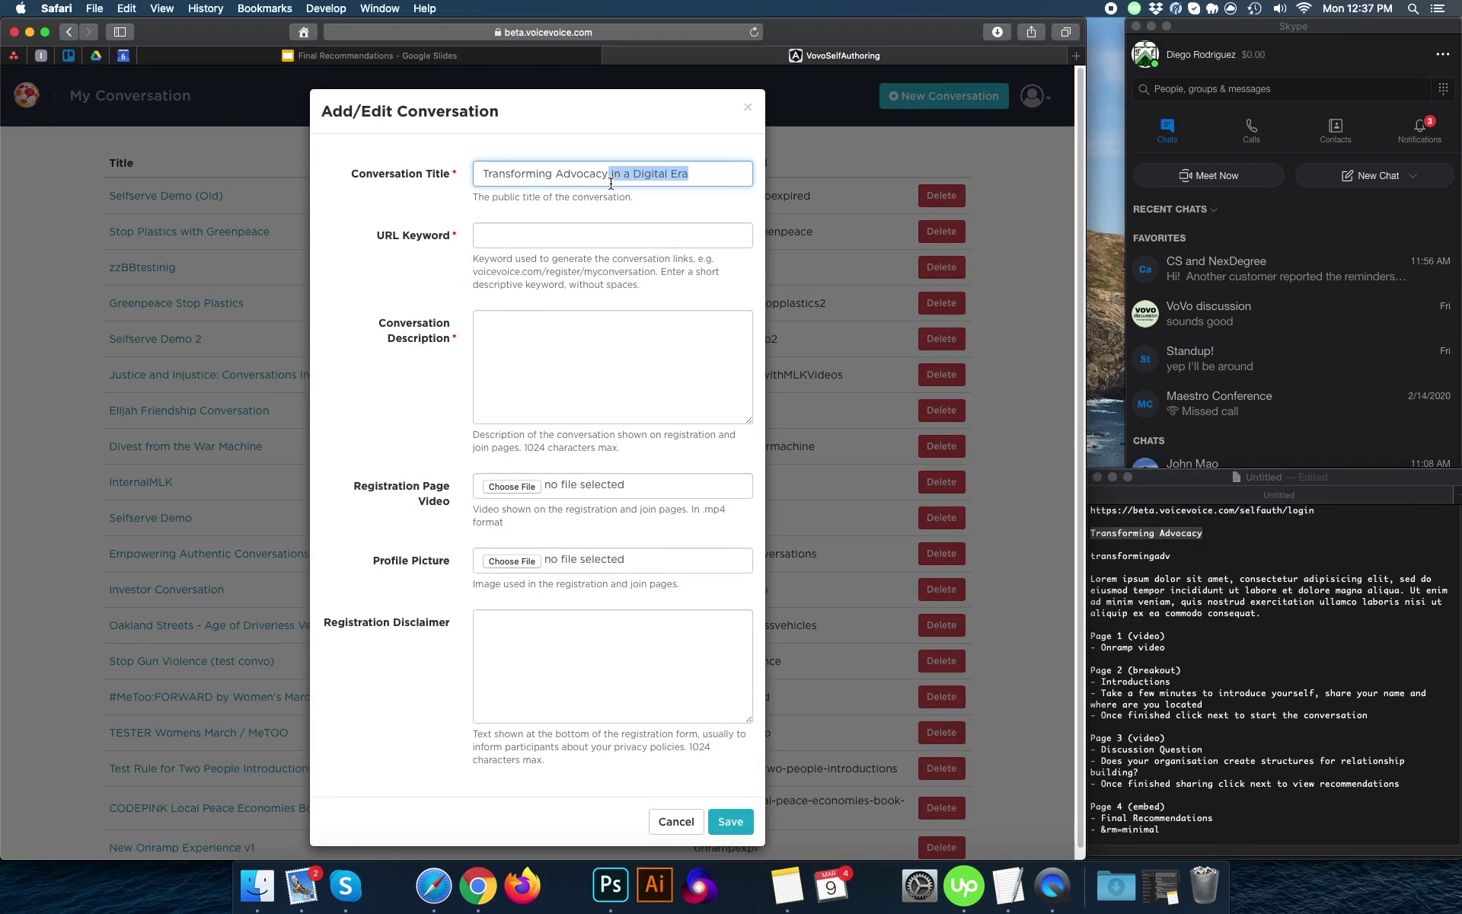
key(BackSpace)
Set the conversation's URL keyword to "transformingadv" from the TextEdit notes, without the autocompleted ending
click(584, 231)
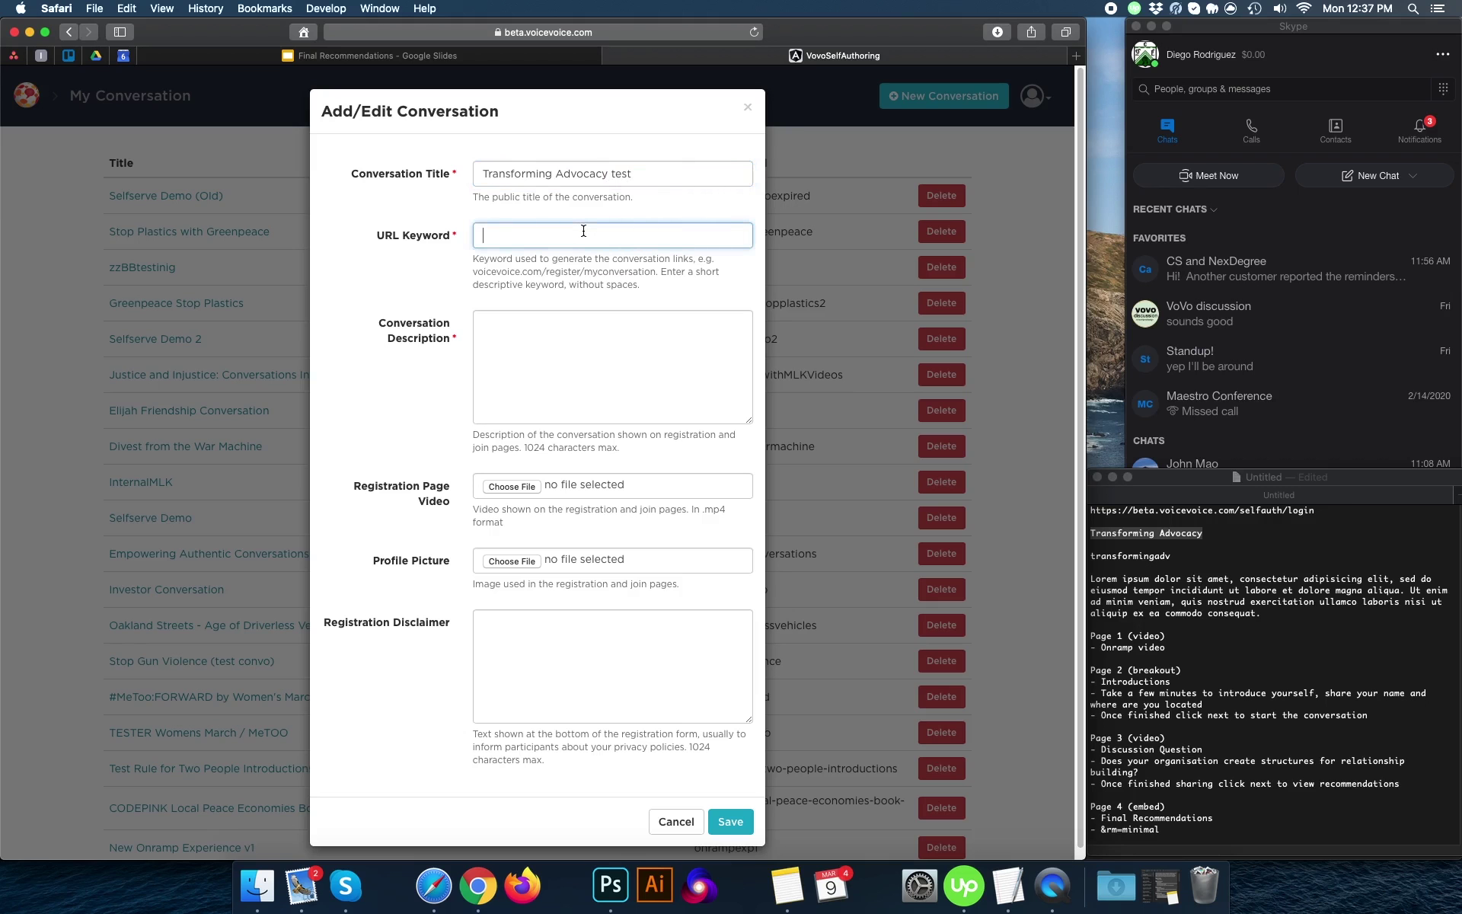
click(1151, 568)
double_click(1146, 557)
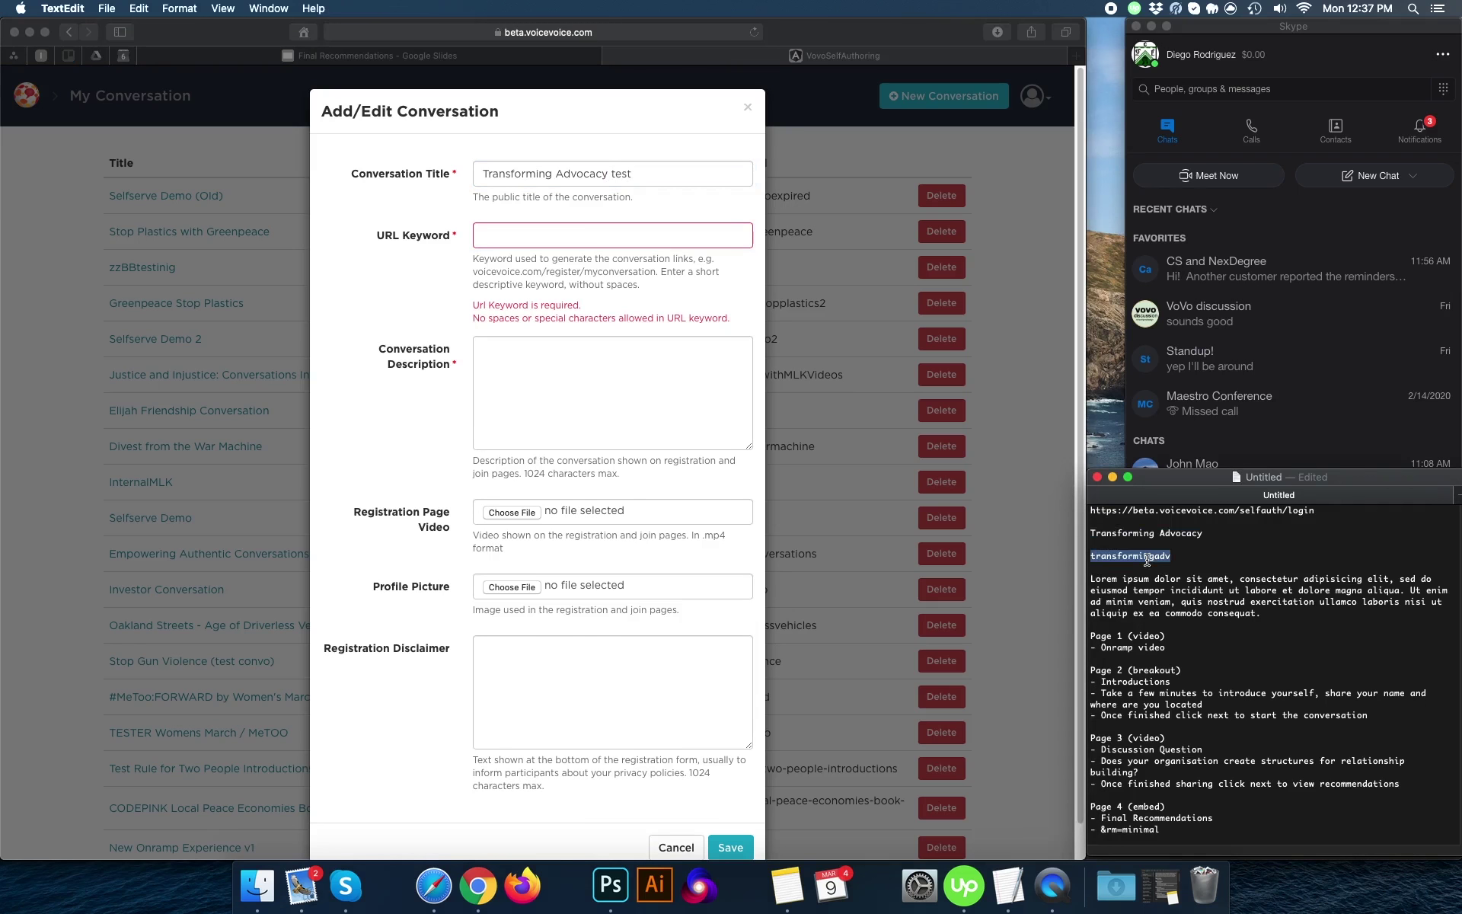
click(620, 238)
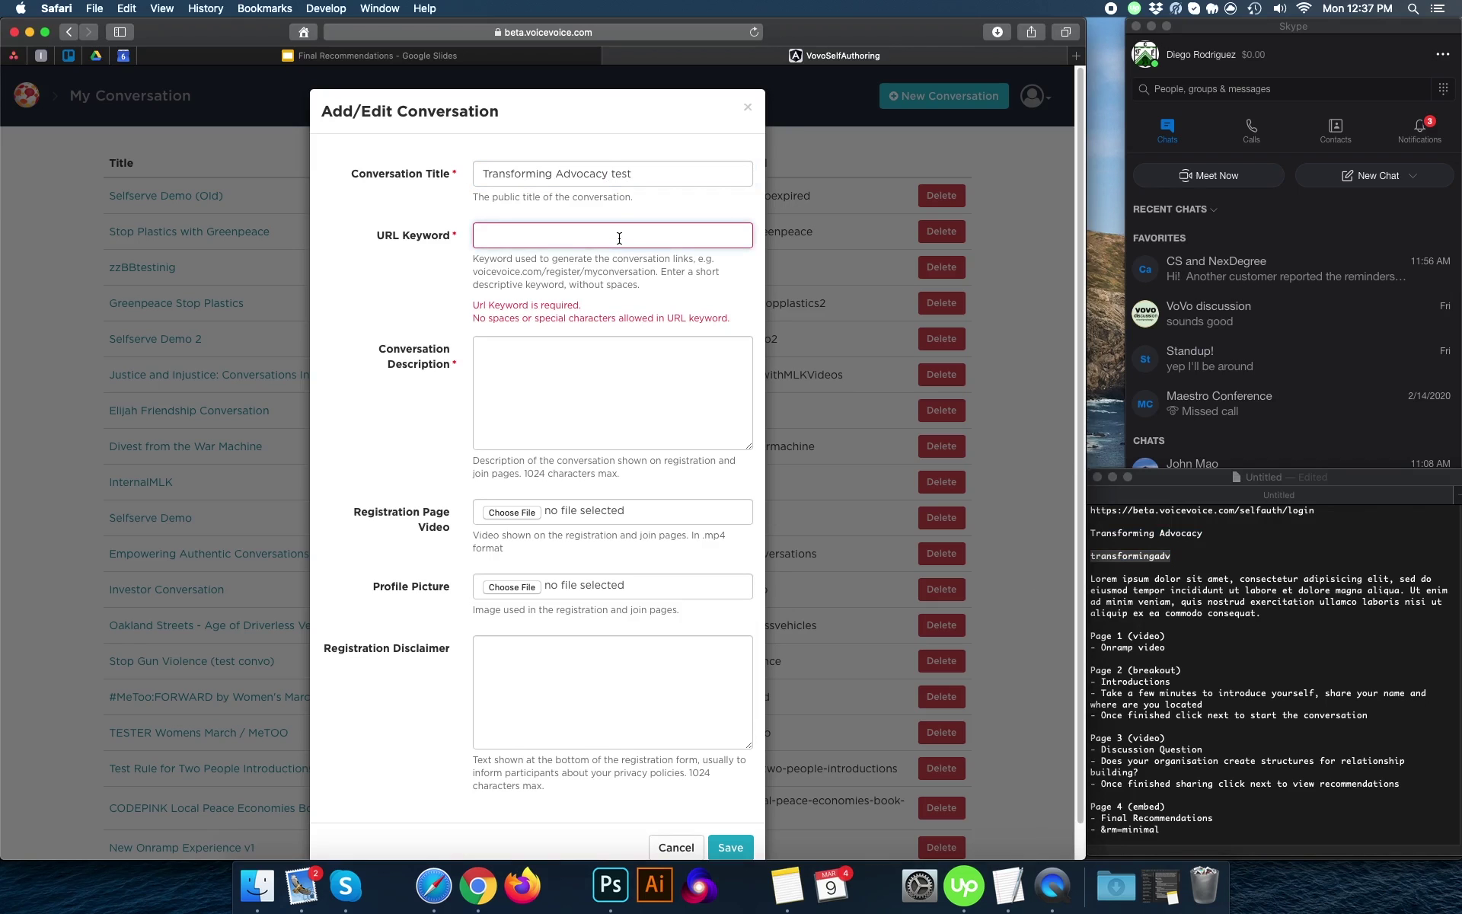
key(super+v)
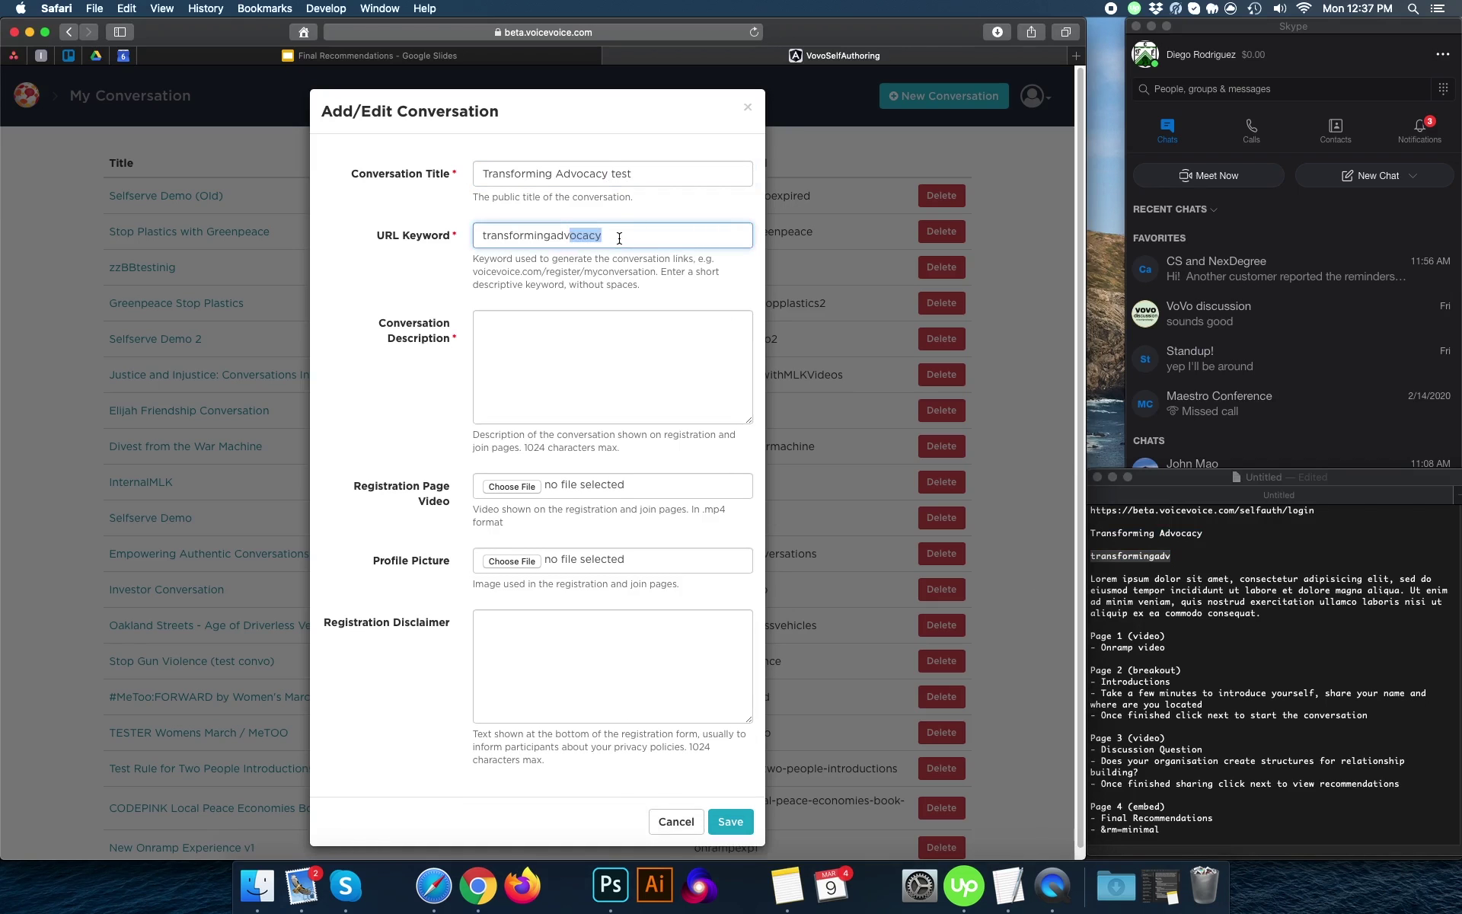
key(BackSpace)
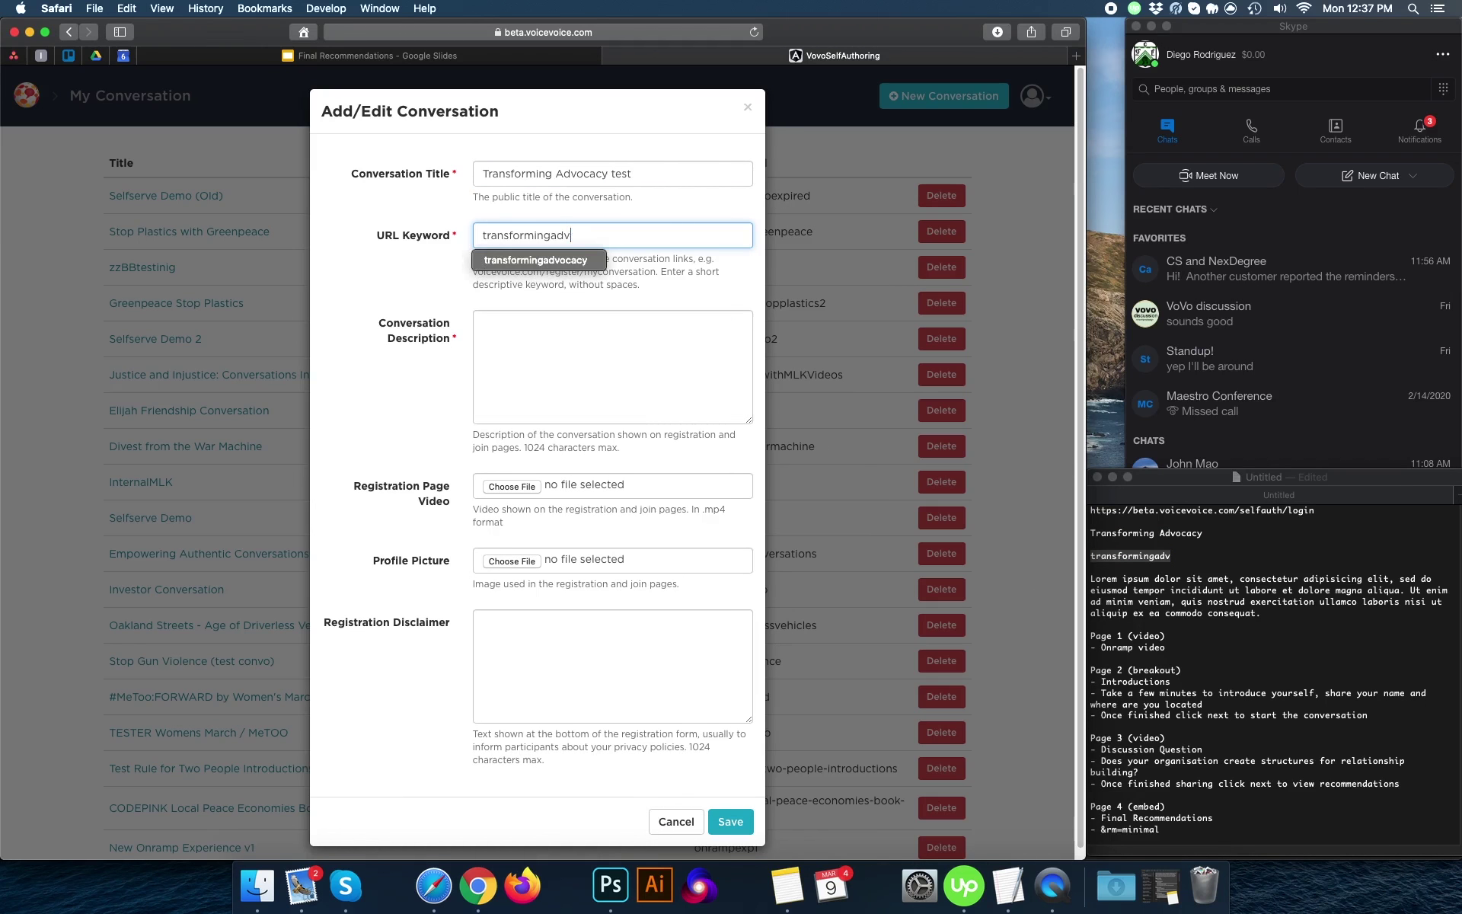
Fill in the conversation description with the Lorem ipsum paragraph copied from the TextEdit notes
click(620, 344)
click(1245, 643)
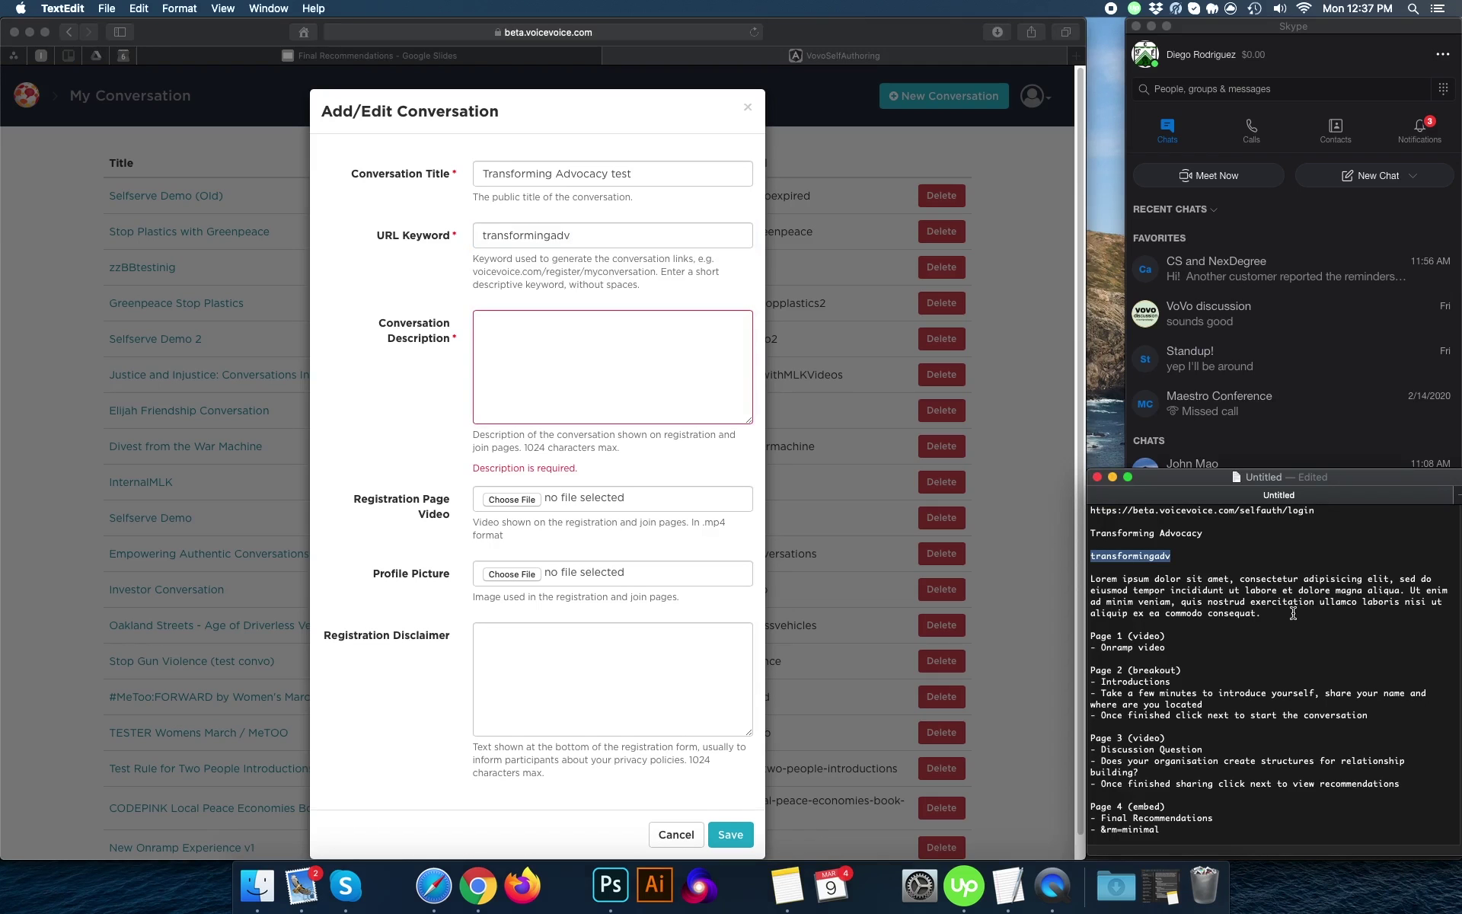
drag(1298, 612, 1021, 582)
key(super+c)
click(633, 353)
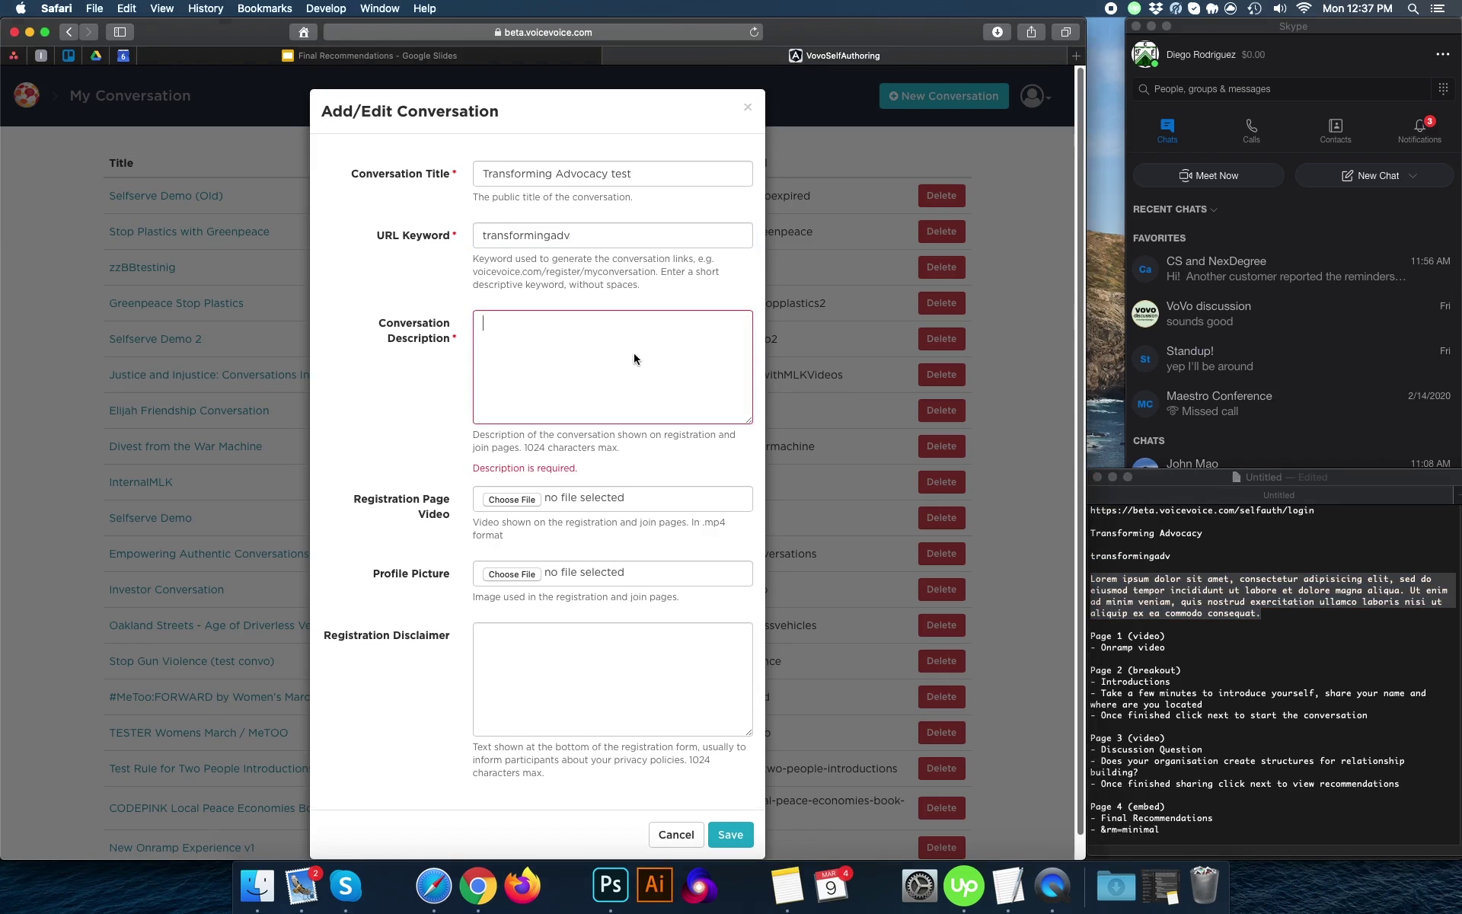
key(super+v)
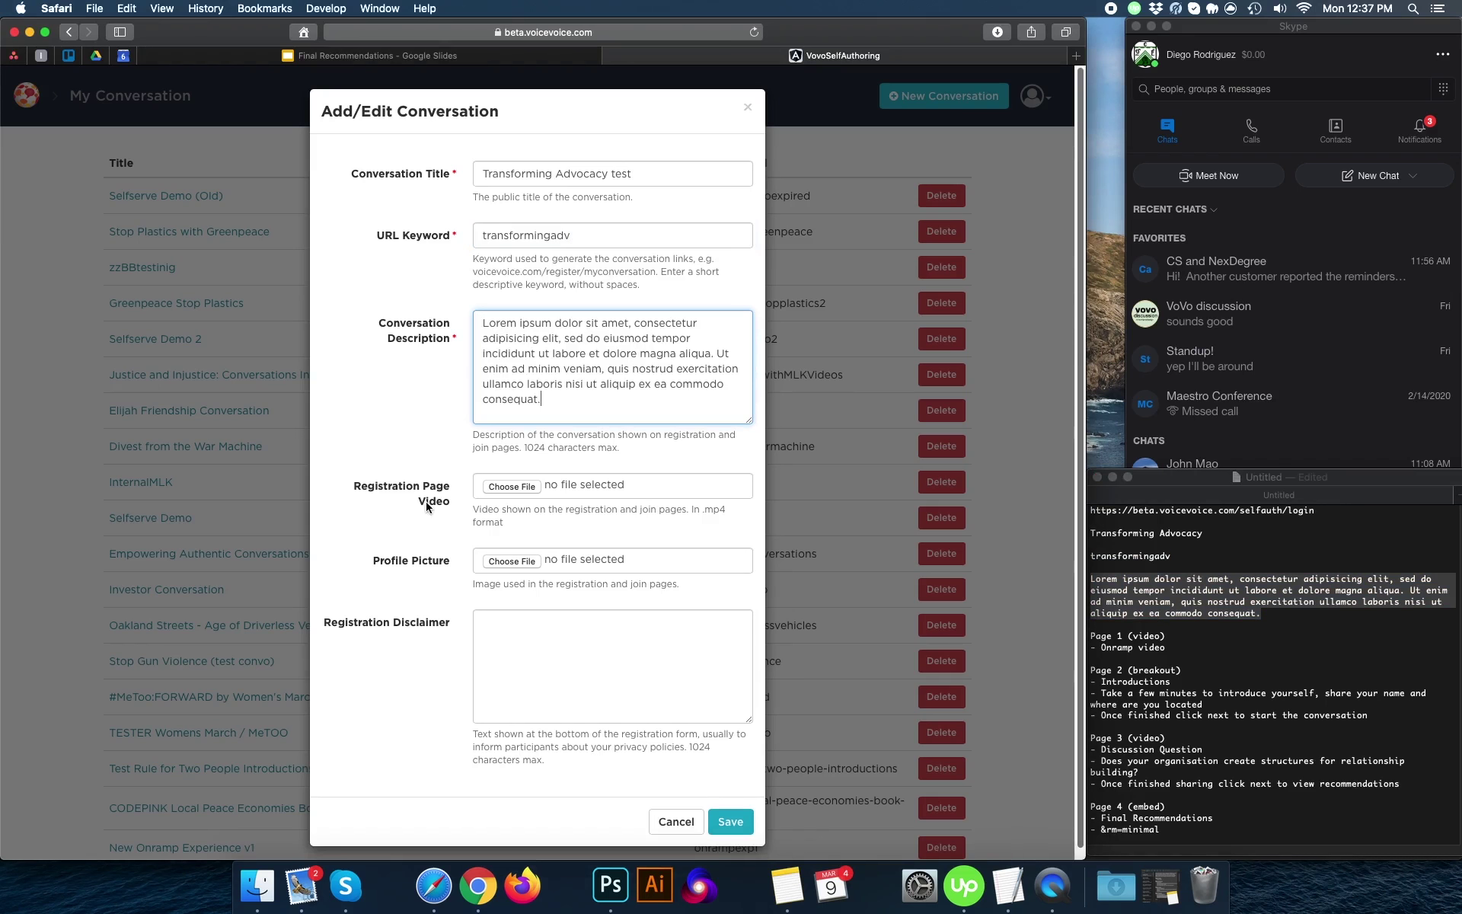
Attach dp-logo.png from the Desktop as the profile picture, then save the conversation and close its form
click(515, 561)
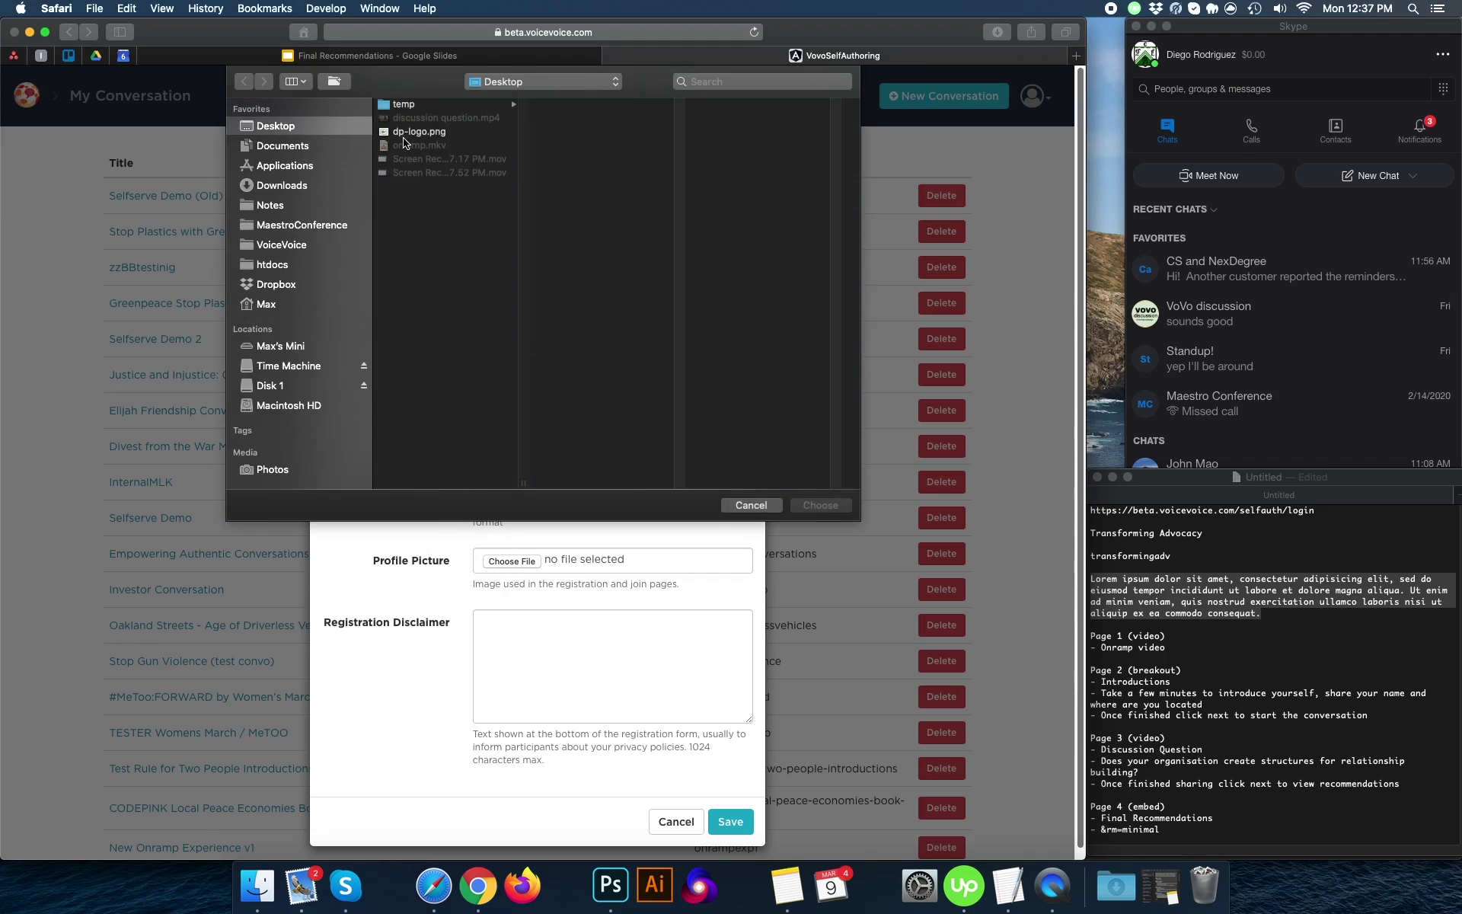
click(409, 134)
click(820, 505)
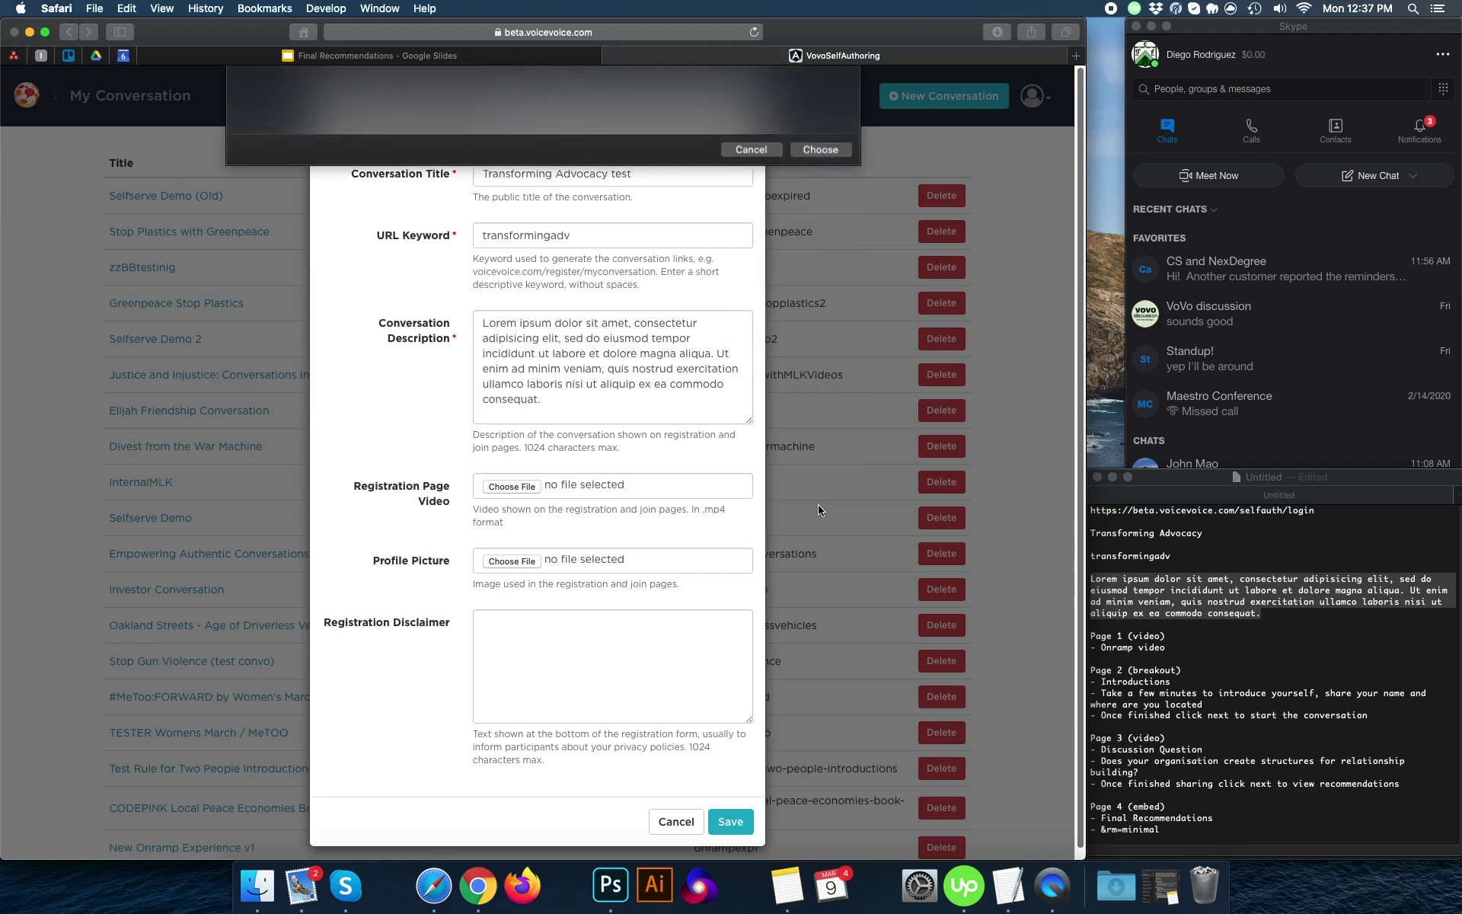
click(729, 822)
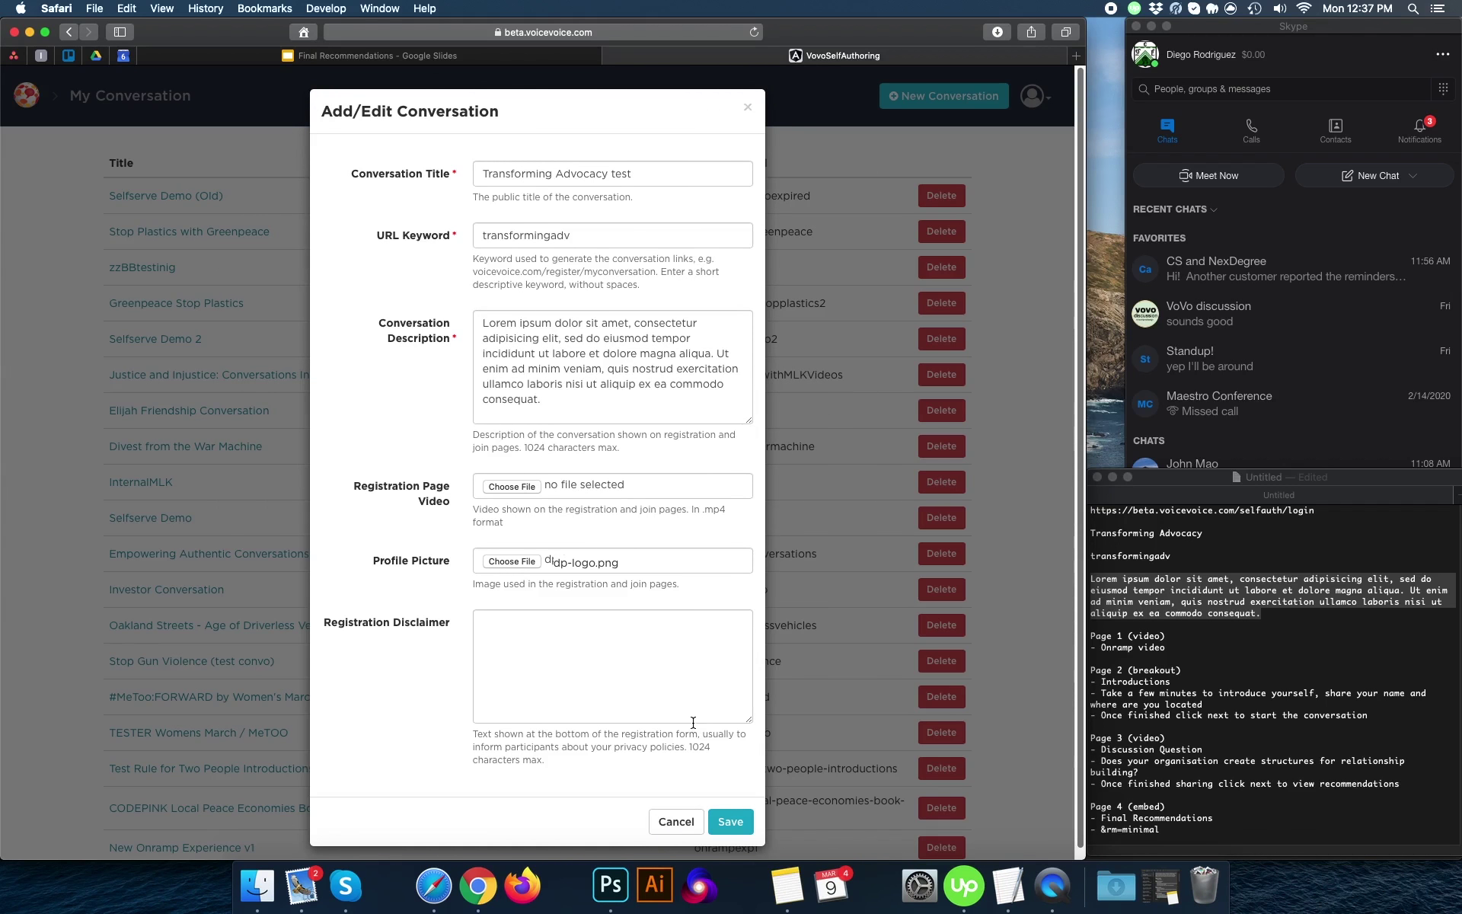
click(747, 109)
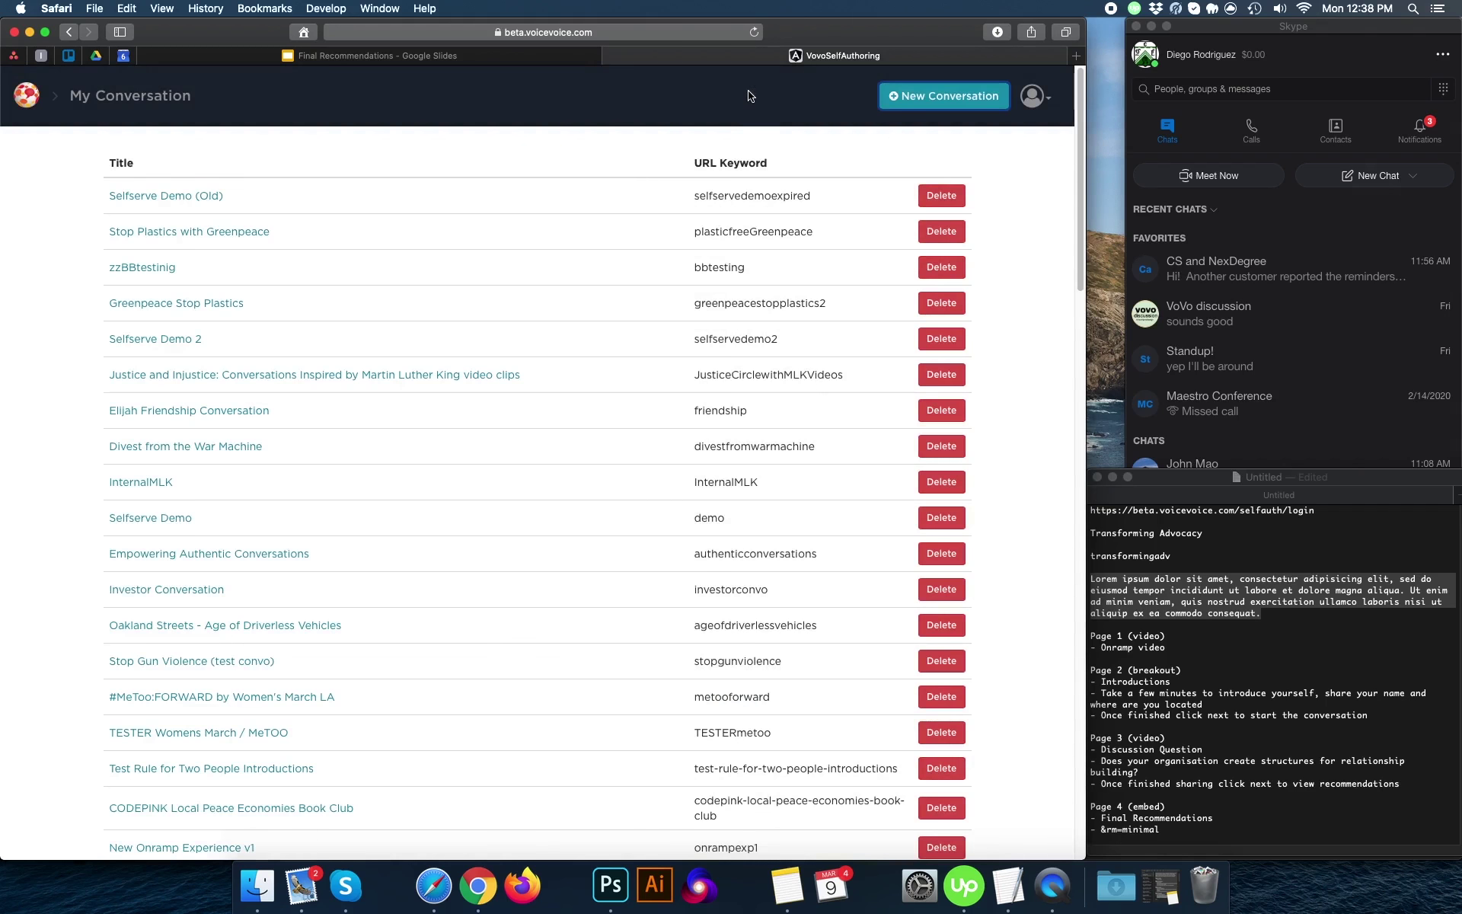
Reload the conversation list and open the "Transforming Advocacy test" conversation
click(754, 32)
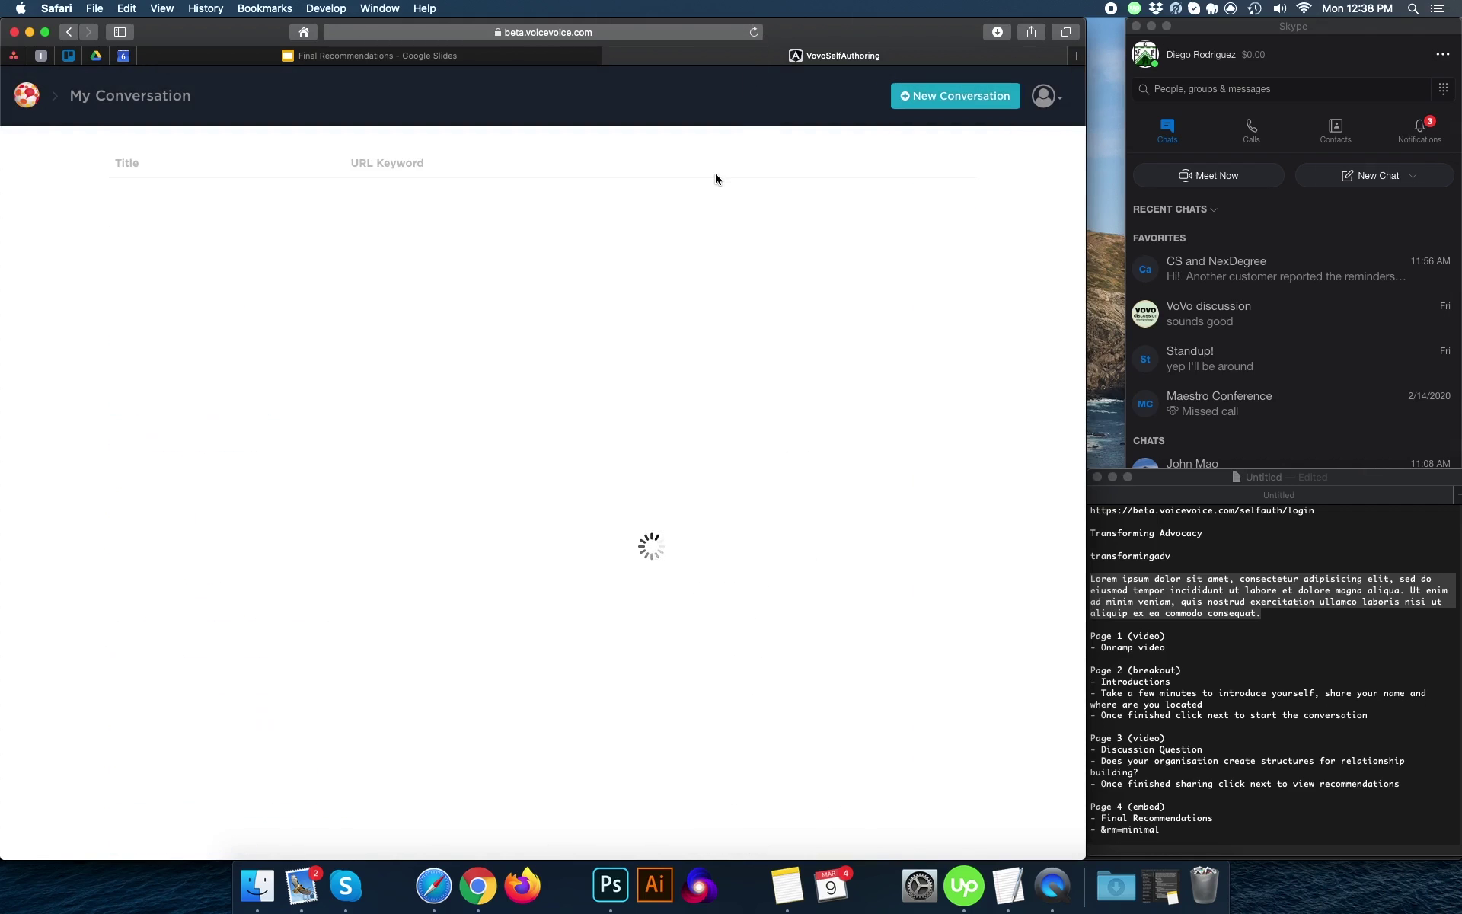
scroll(602, 500, down, 15)
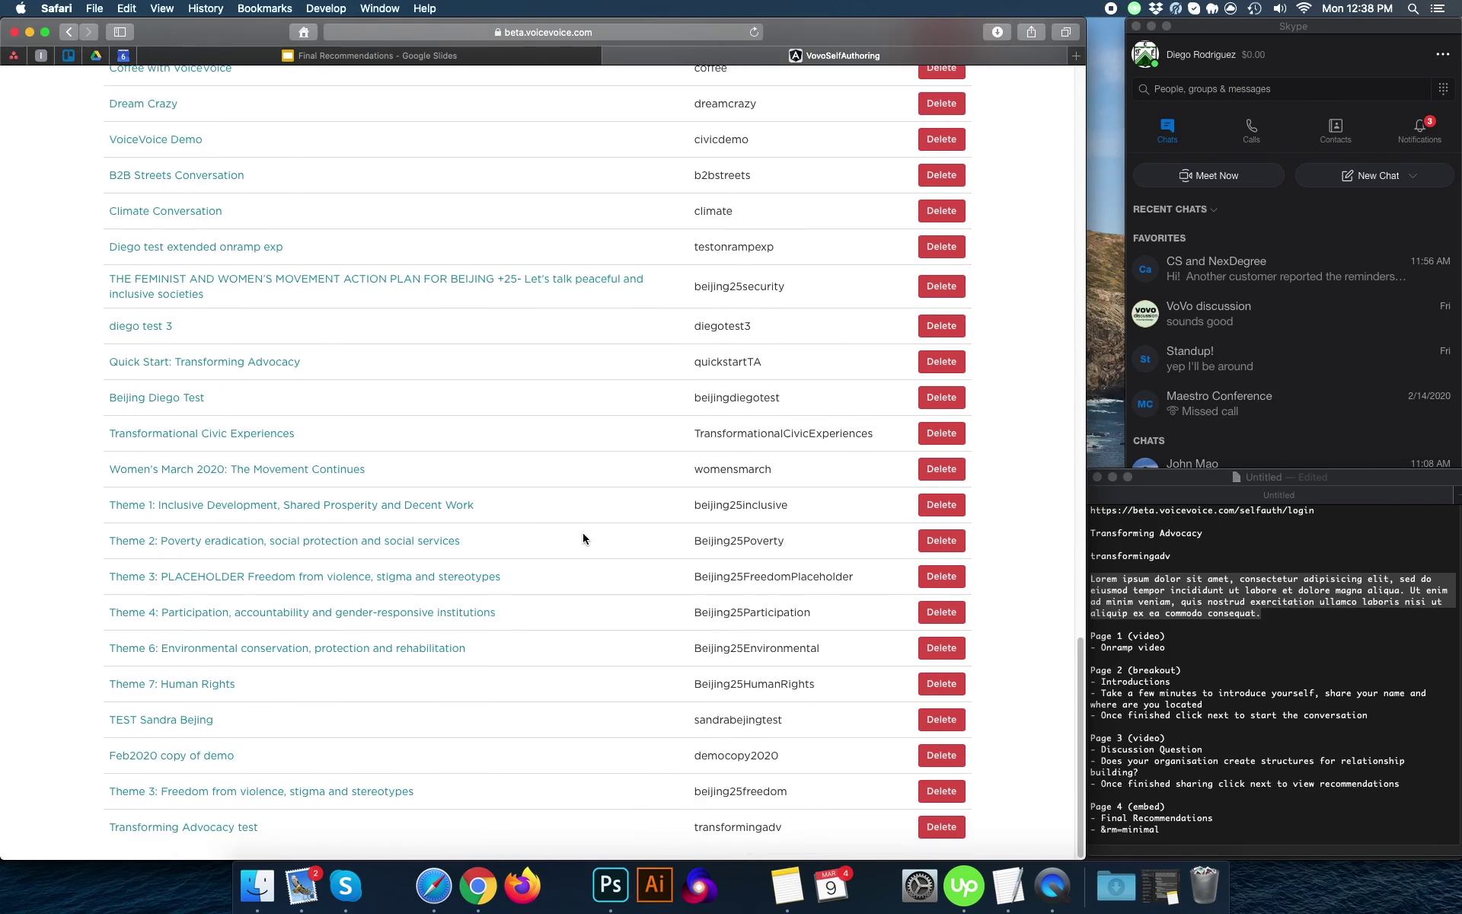
click(219, 828)
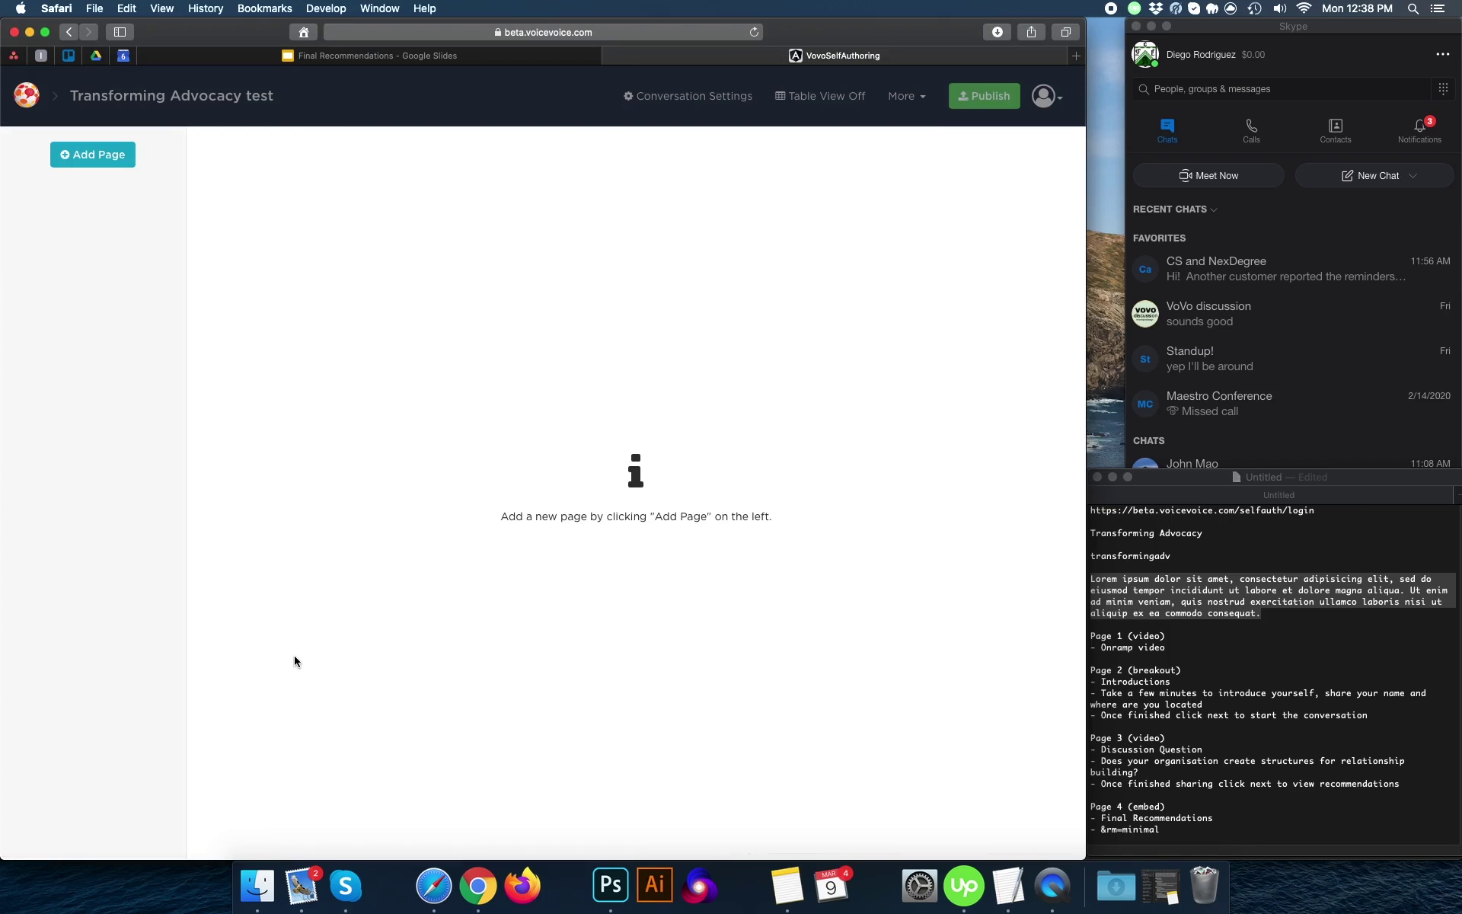
Start adding the first page from the notes' outline and set its page type to Pre-recorded Video
click(1185, 723)
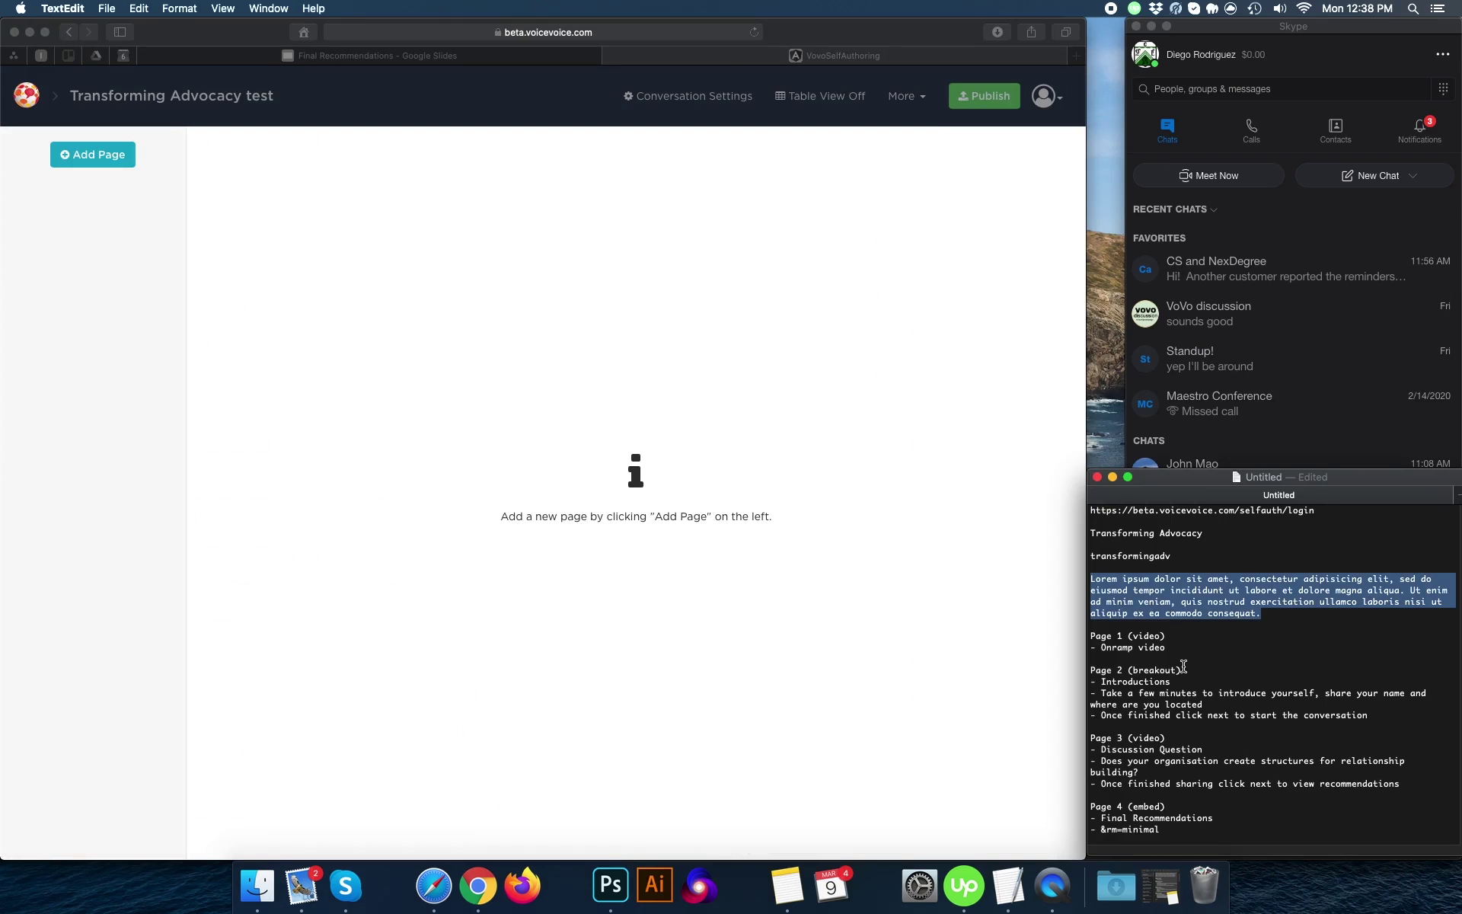
click(1188, 644)
click(1196, 635)
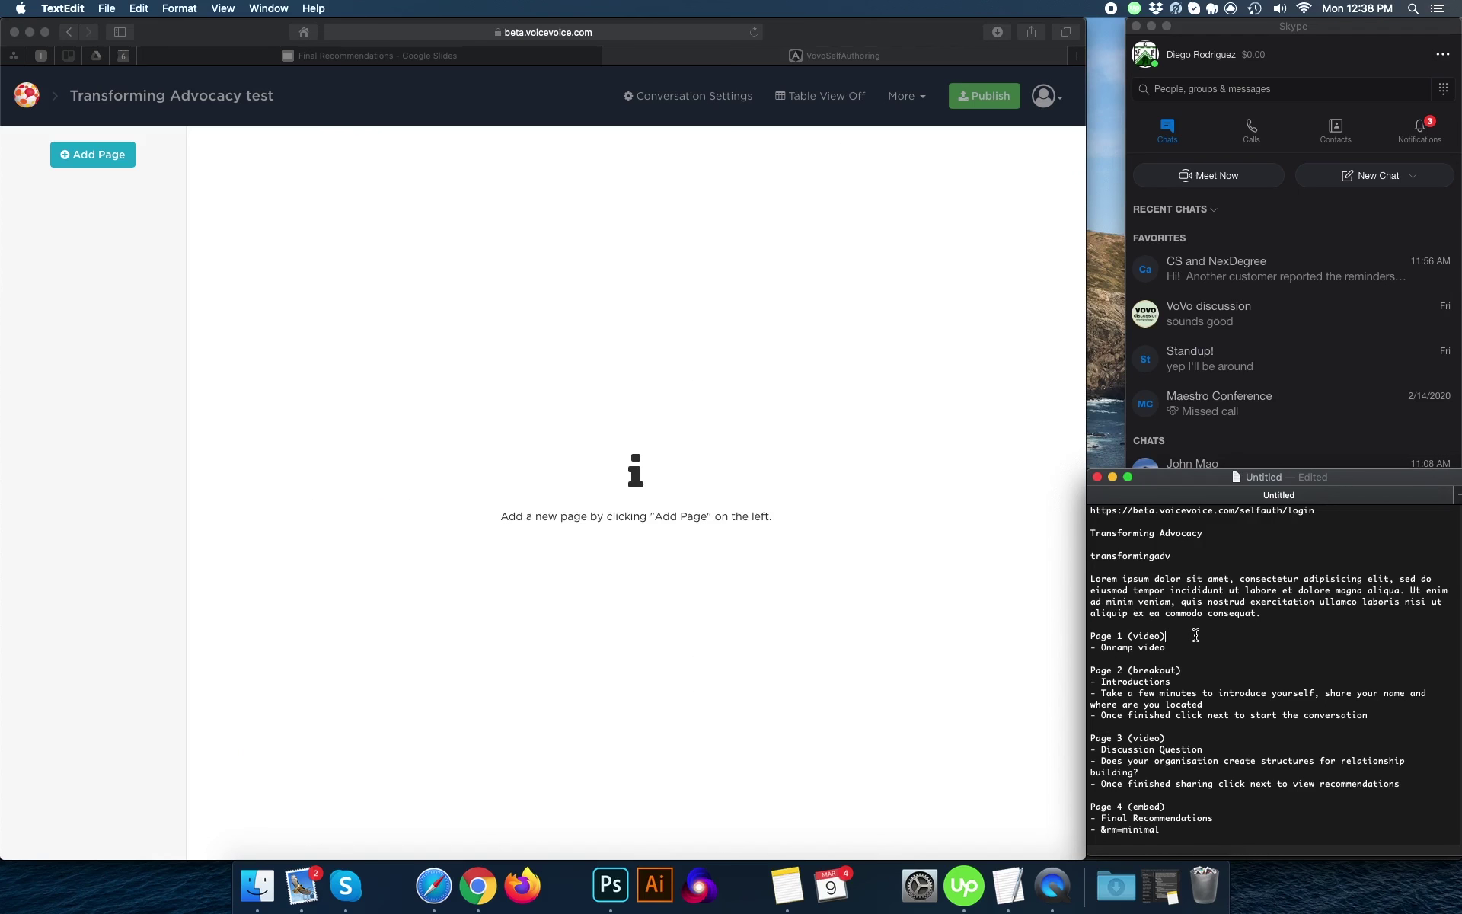
click(100, 160)
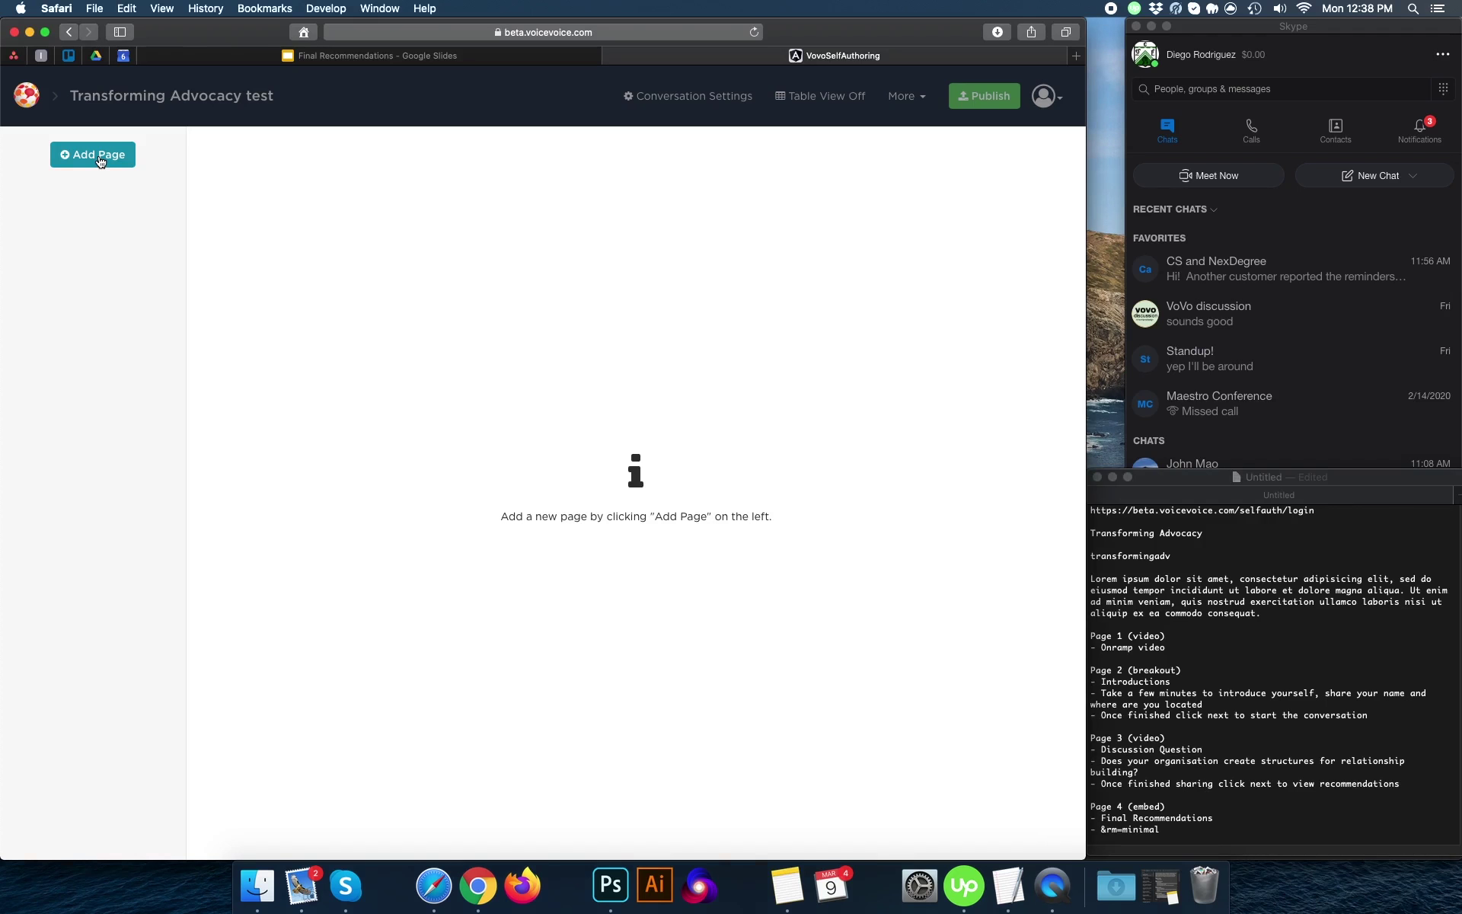
click(99, 158)
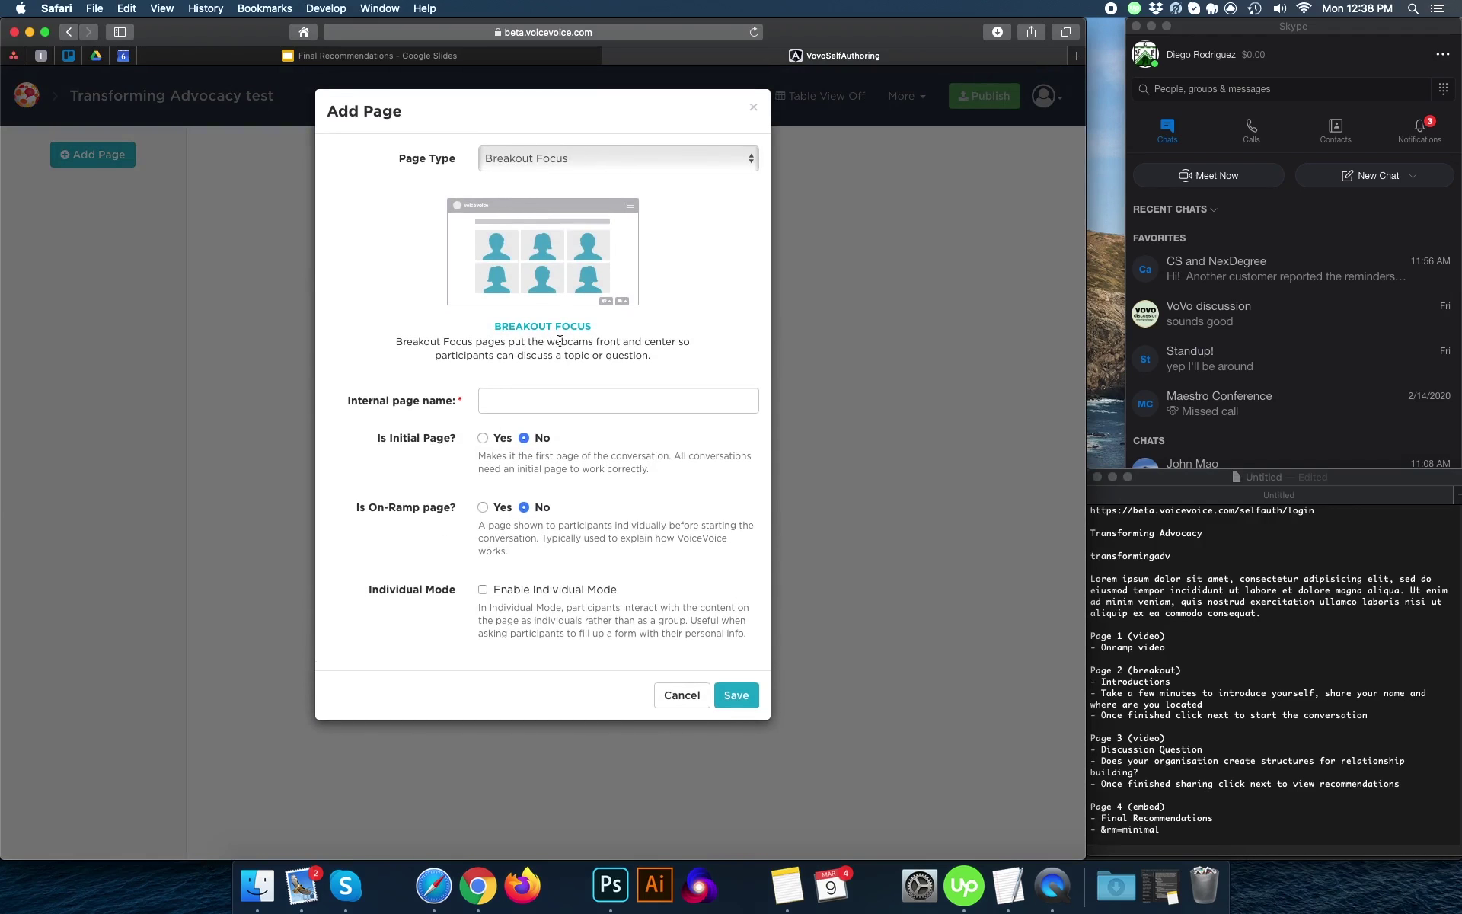
key(super+Tab)
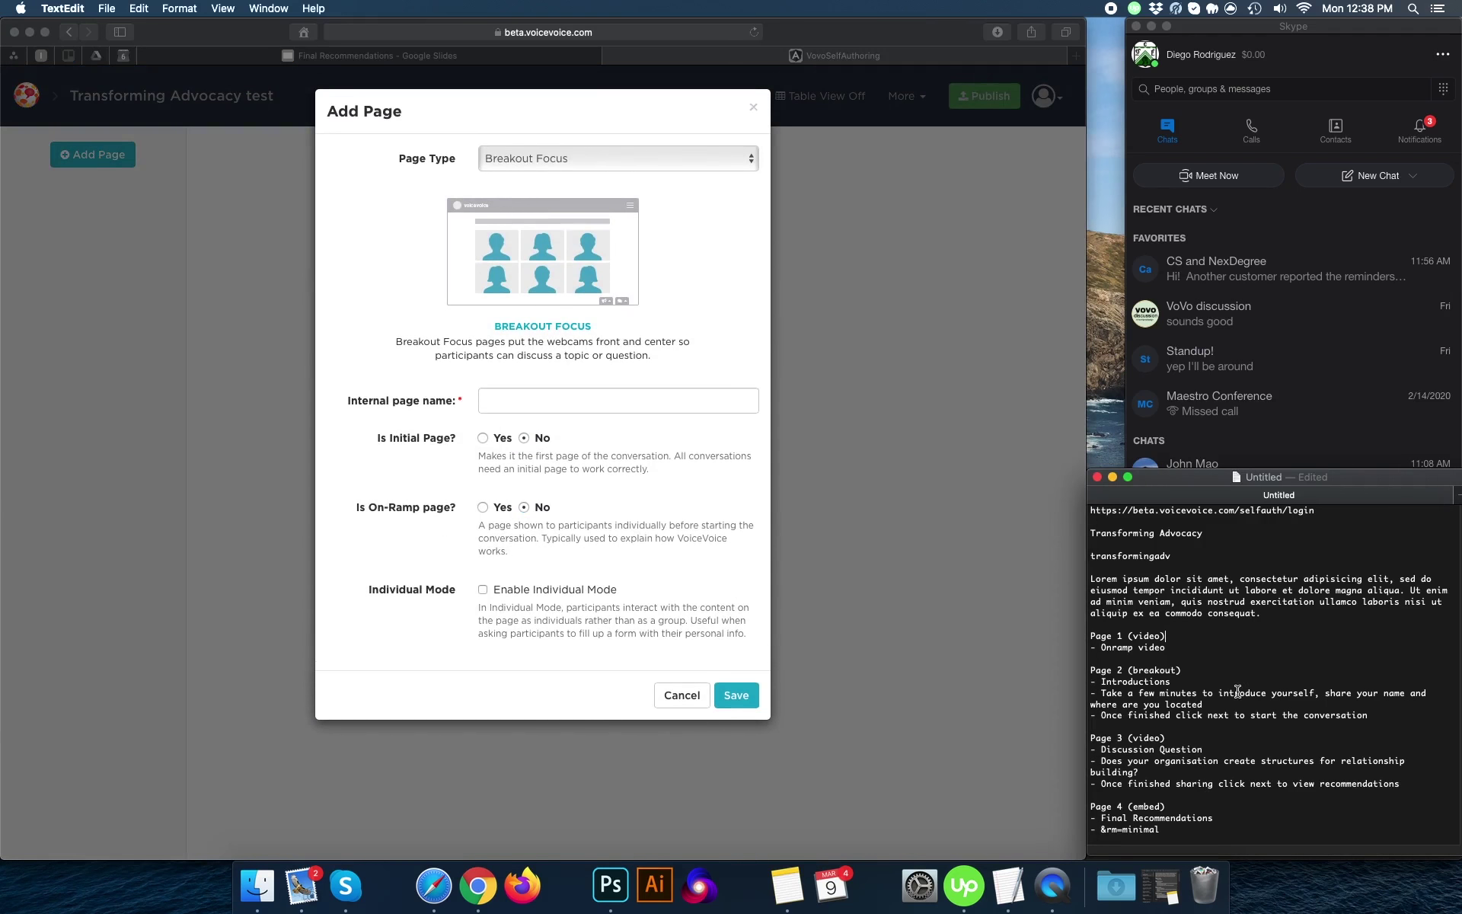
key(super+Tab)
click(657, 160)
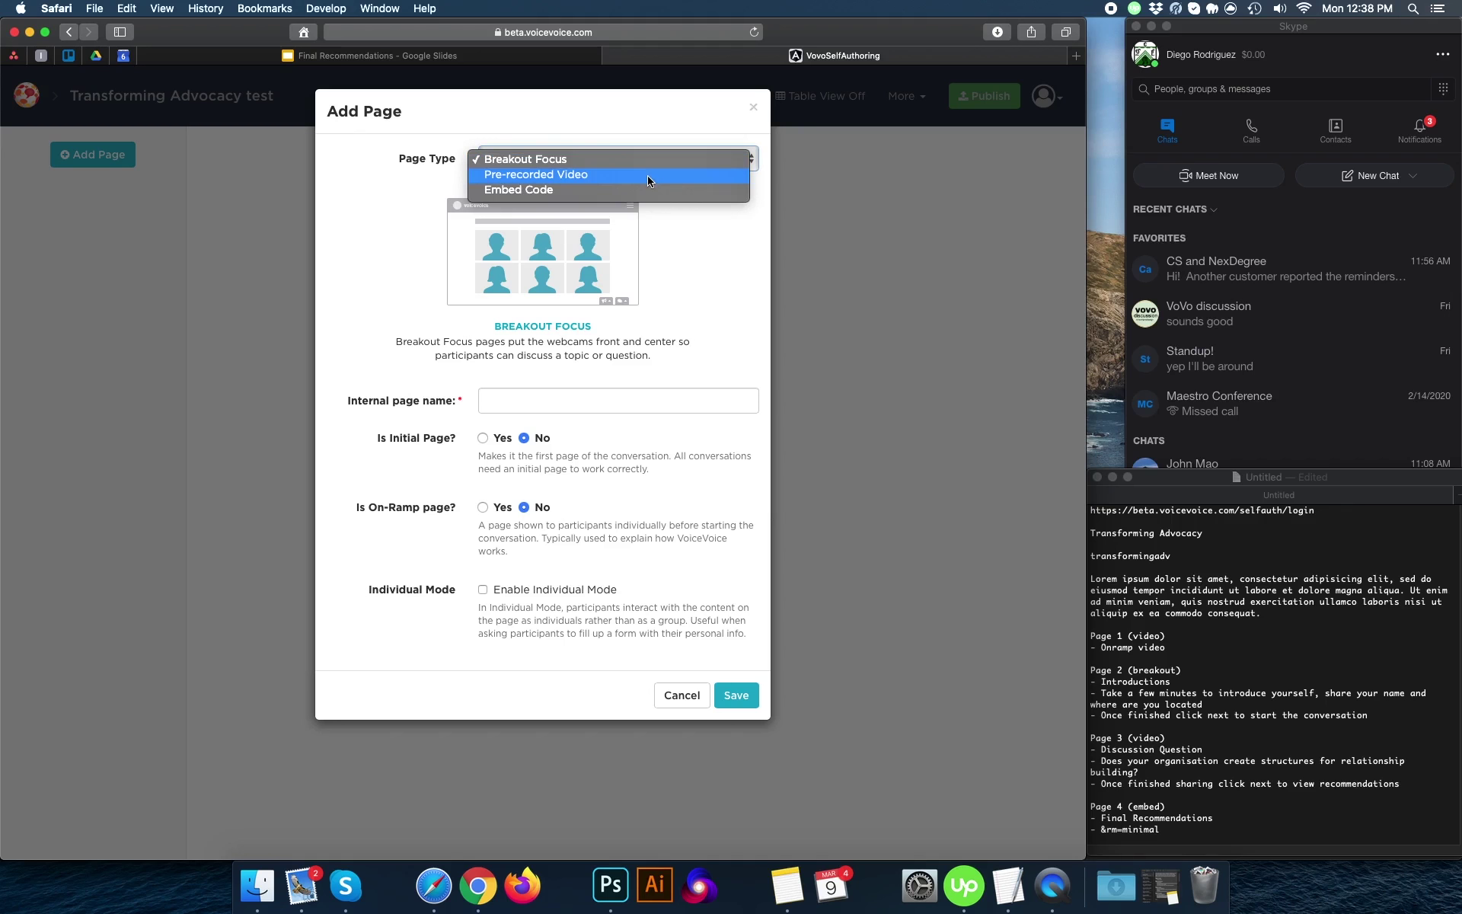
click(649, 178)
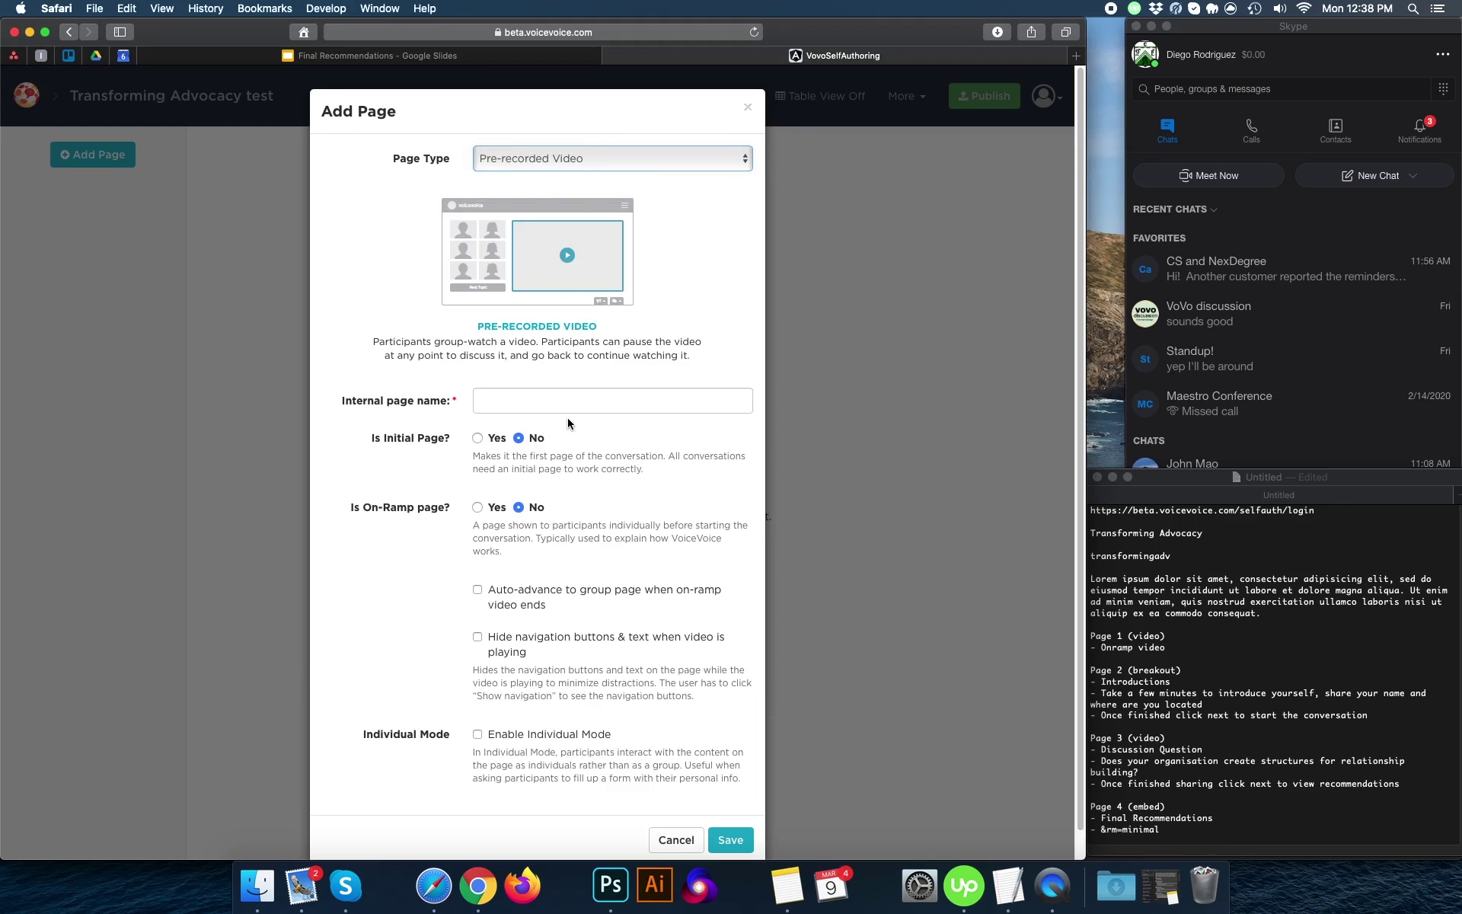
Give the video page the internal name "Onramp" from the notes, mark it as an on-ramp page and save it
click(553, 401)
click(1314, 738)
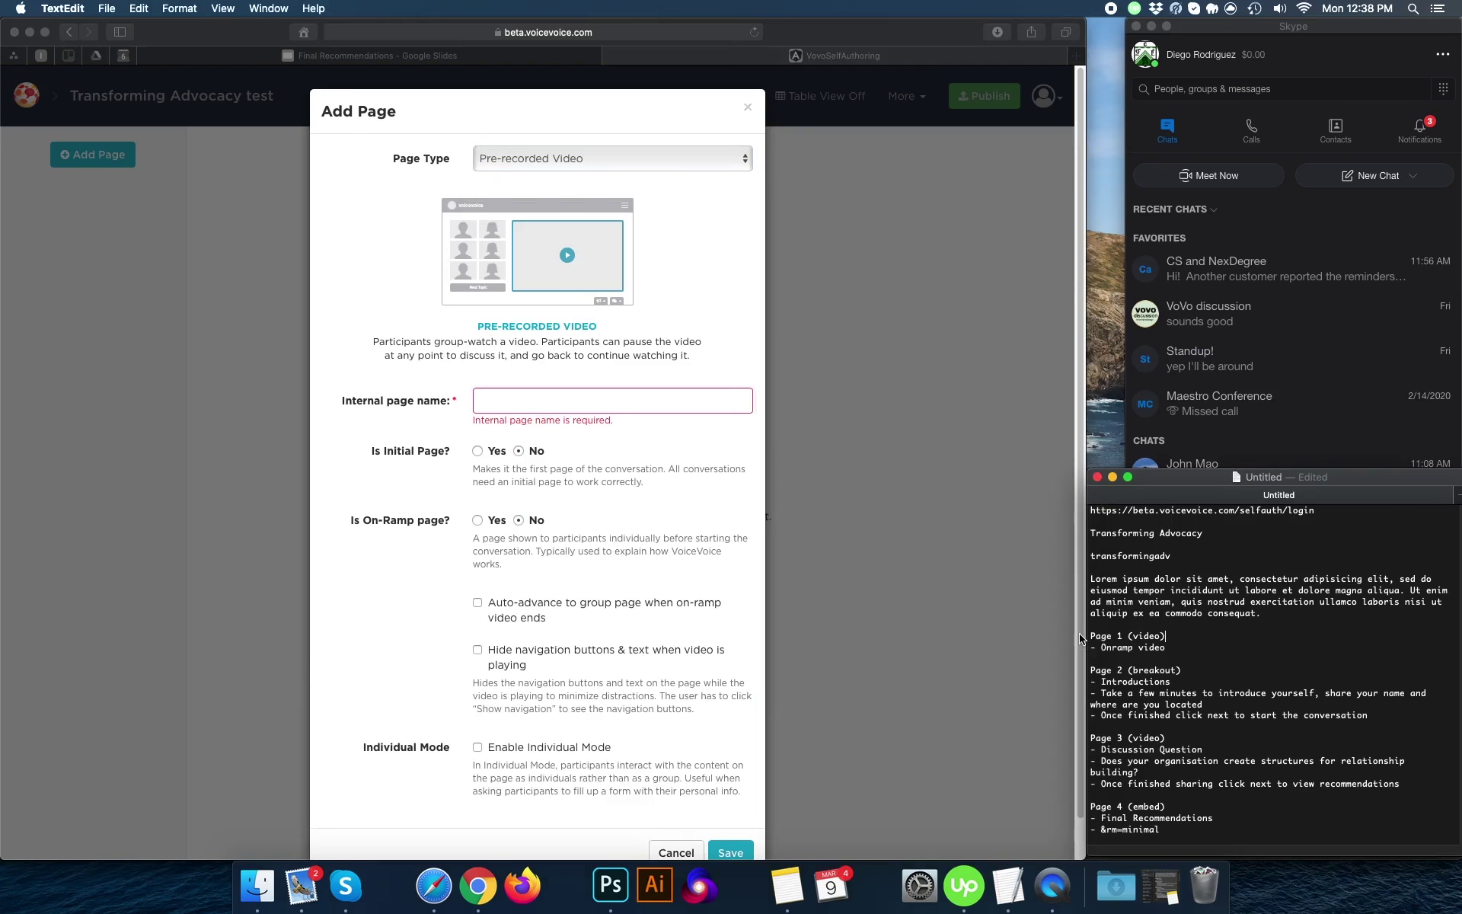
double_click(1115, 648)
key(super+c)
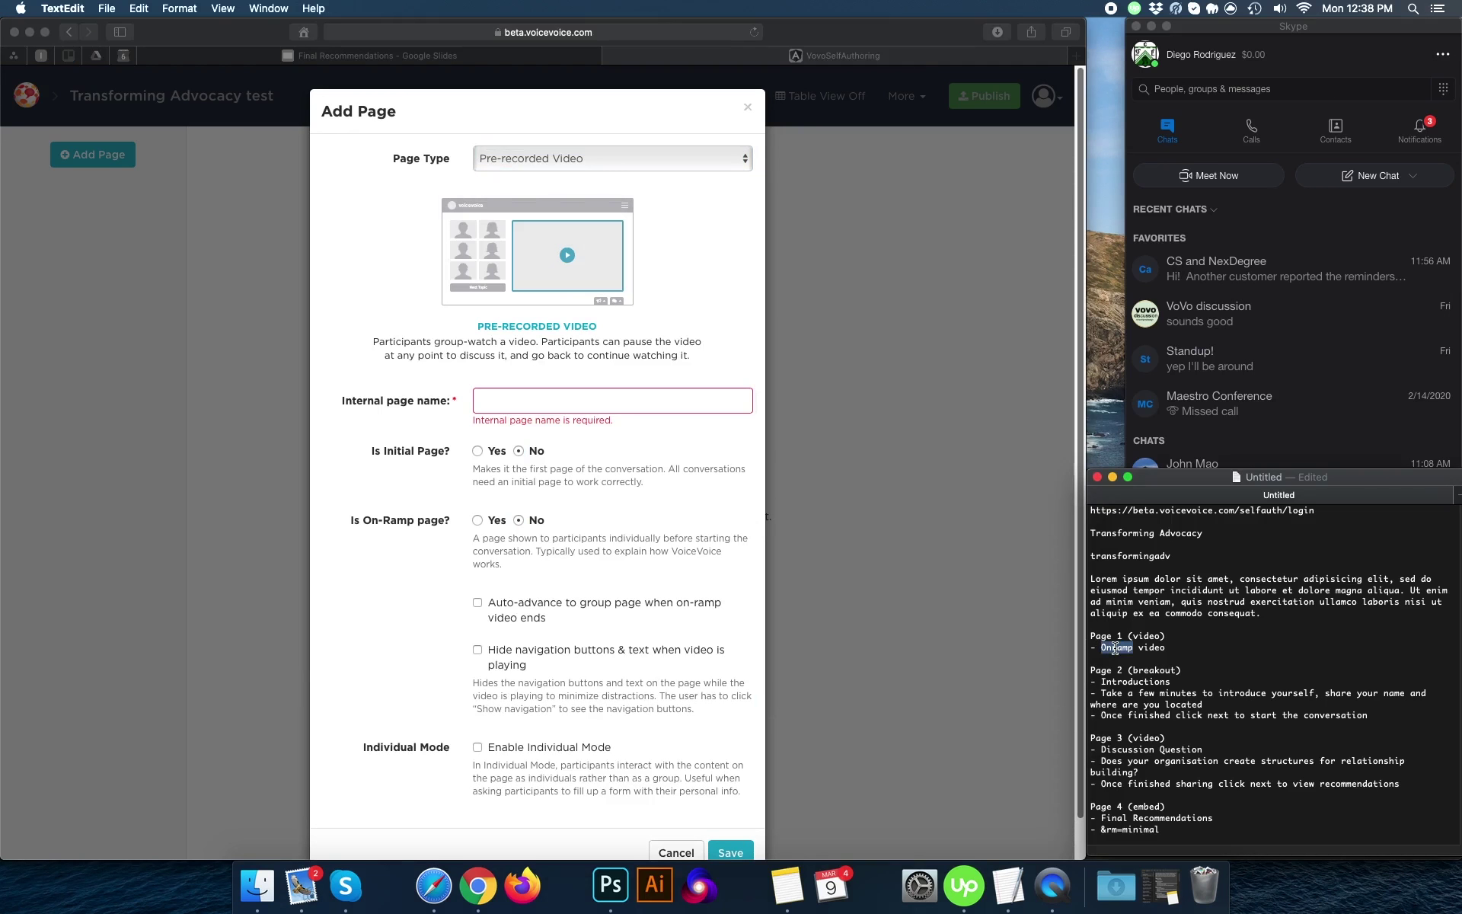
click(543, 410)
key(super+v)
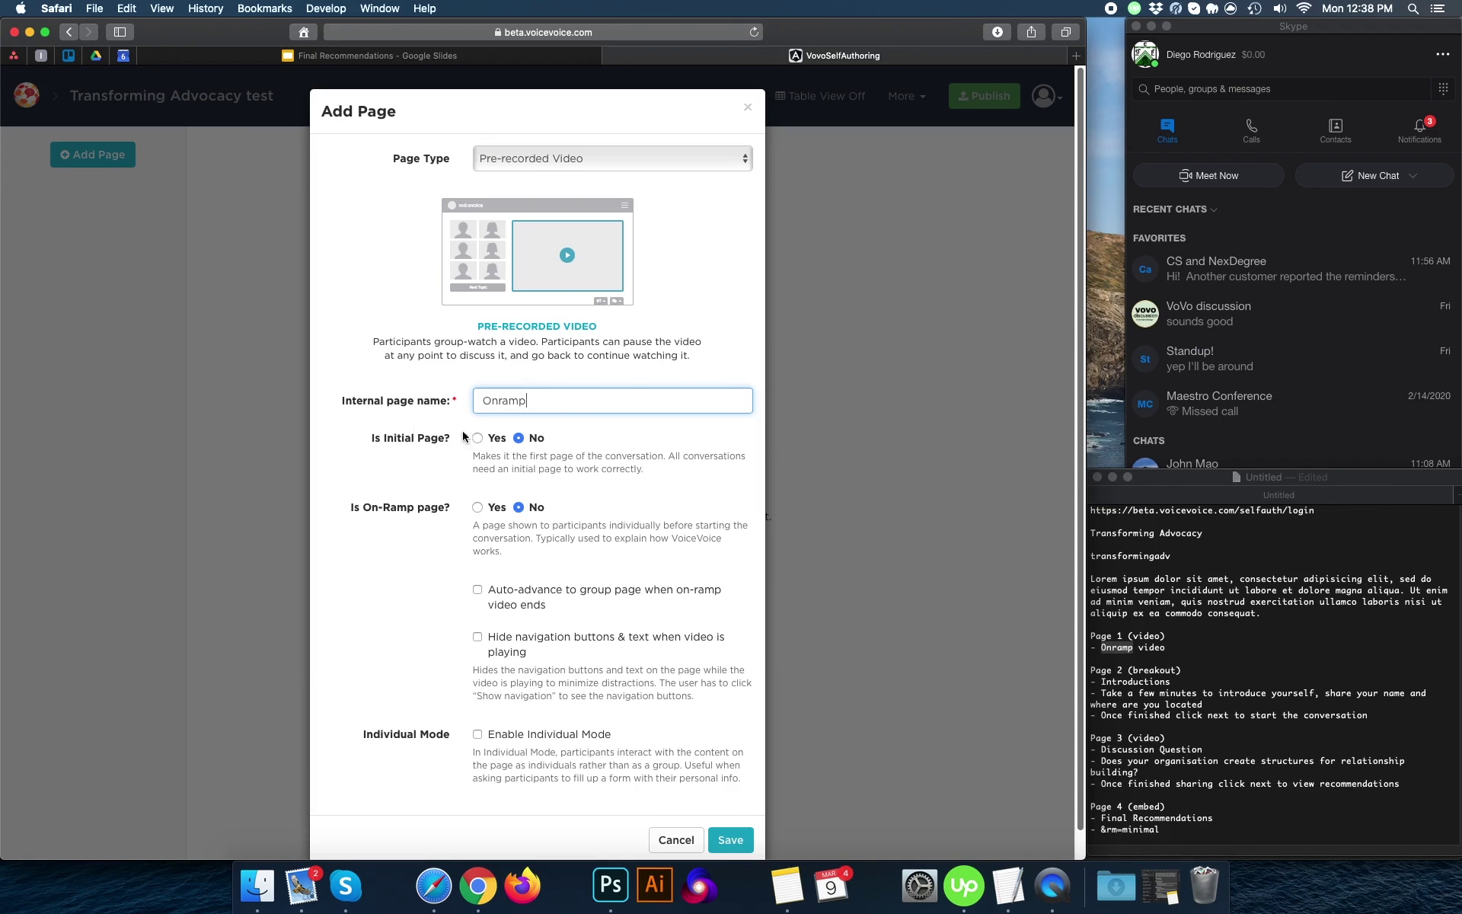
click(478, 508)
click(730, 839)
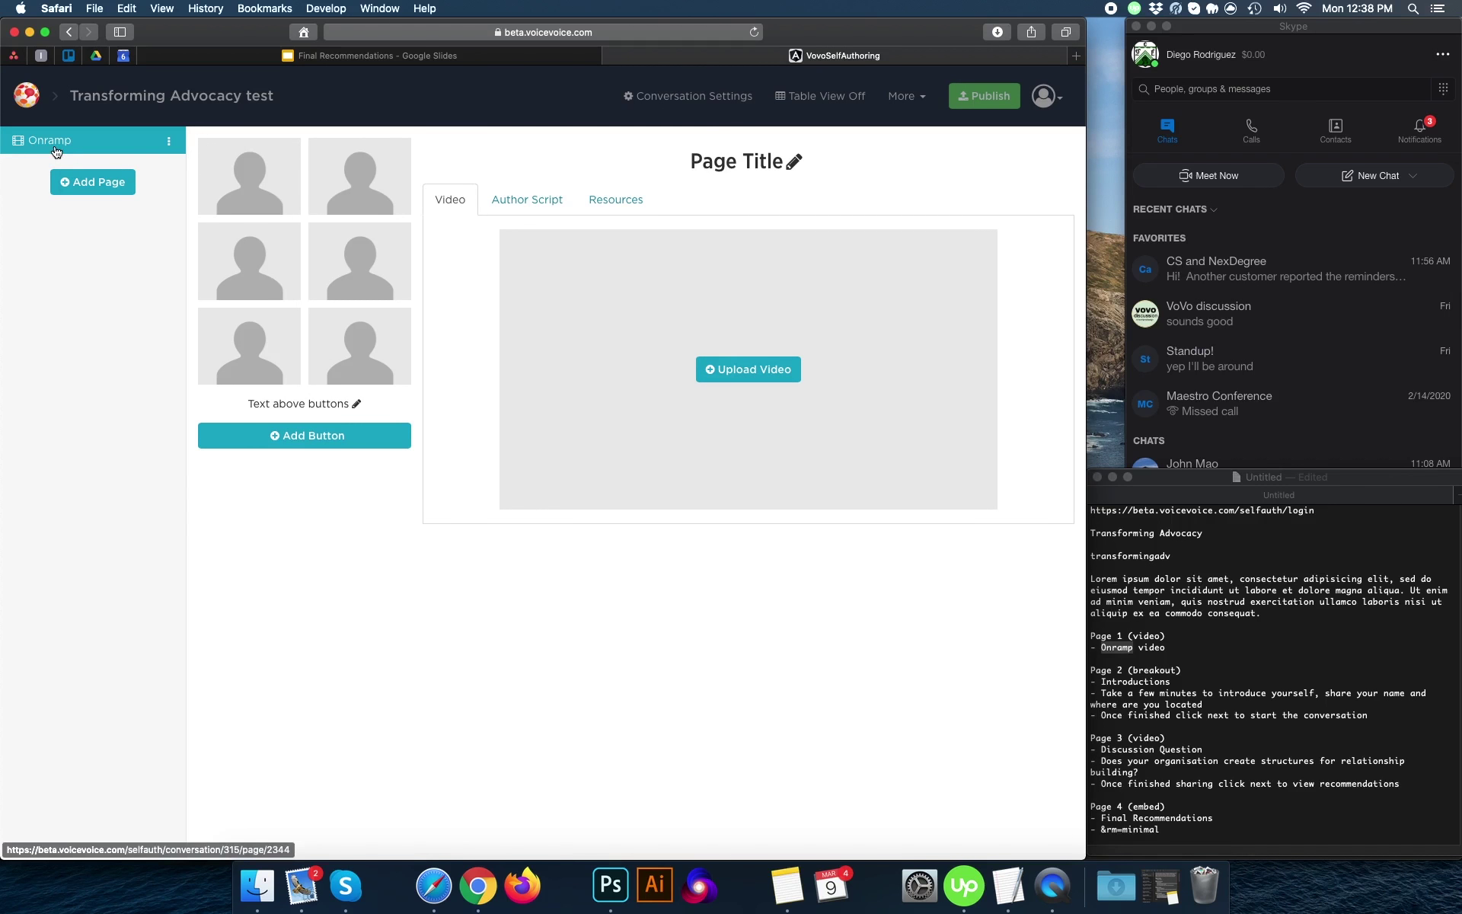
Upload onramp.mkv from the Desktop as the Onramp page's video and briefly preview its playback
click(756, 377)
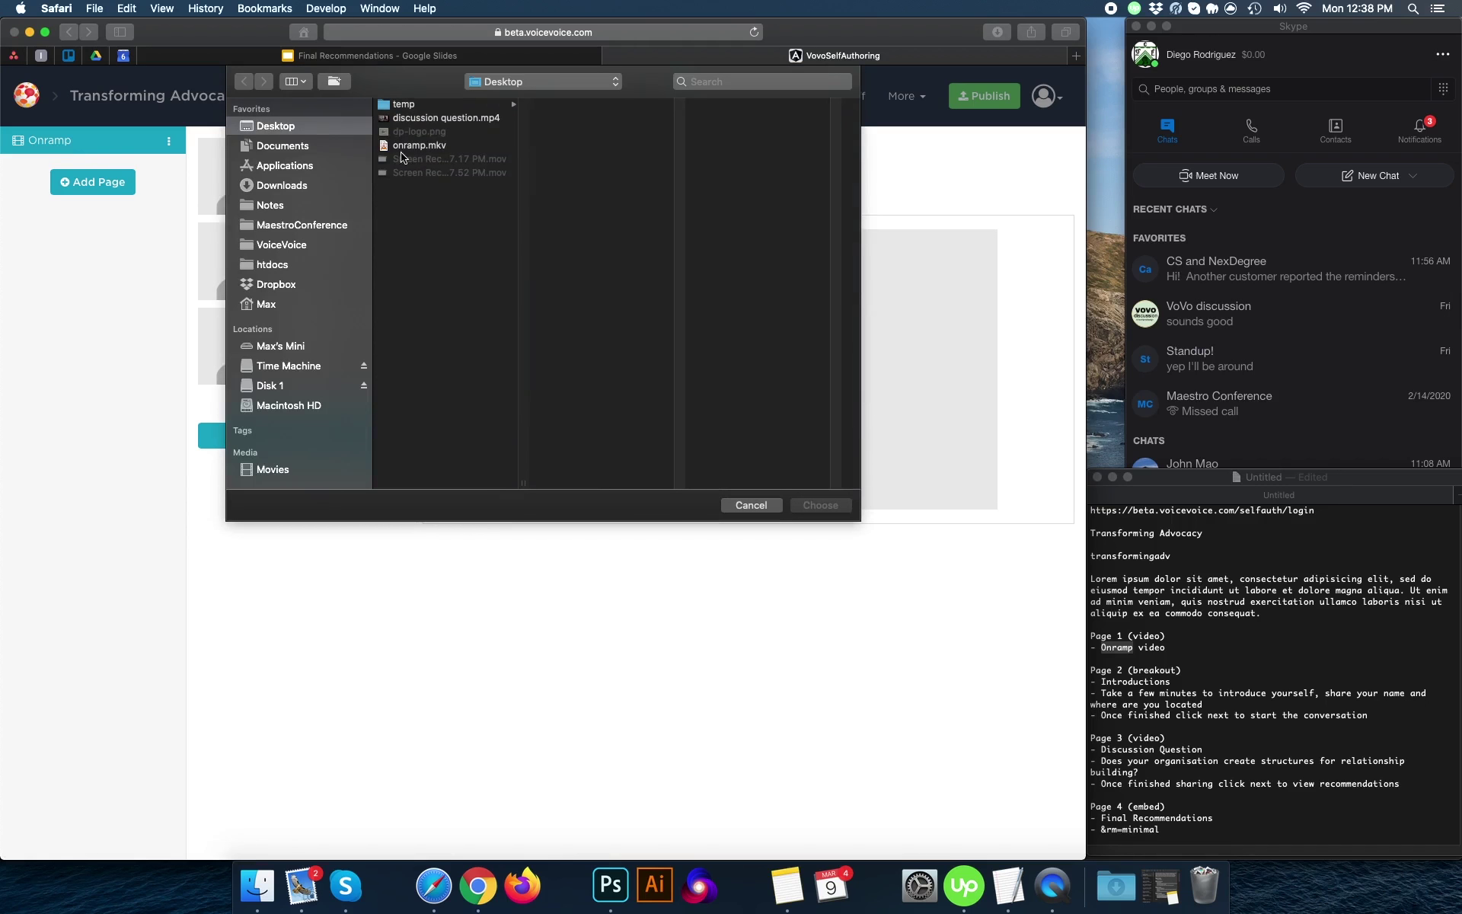
key(Return)
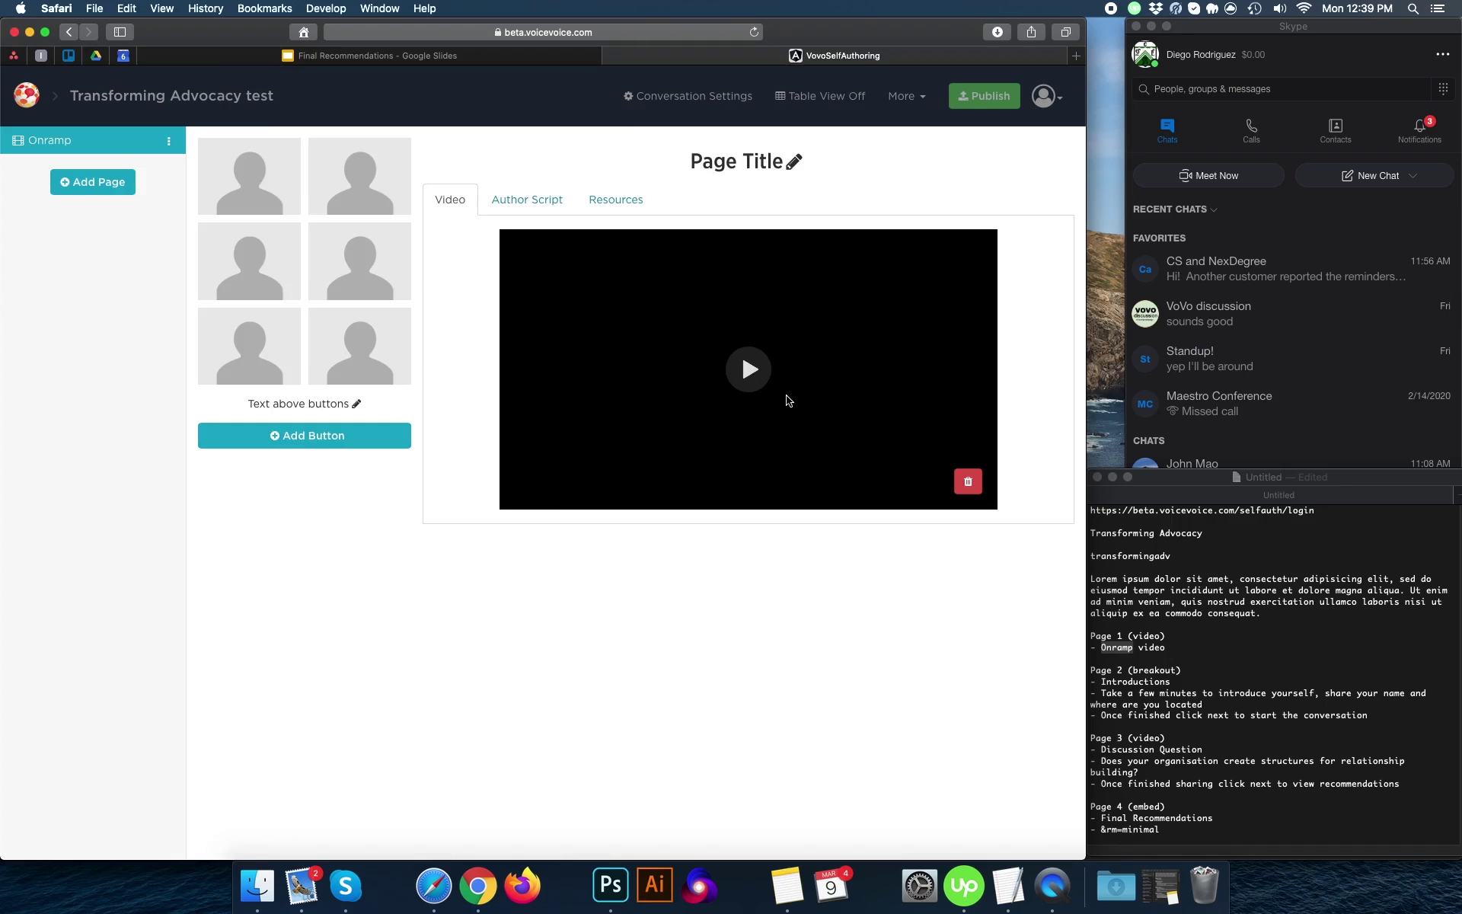
click(754, 377)
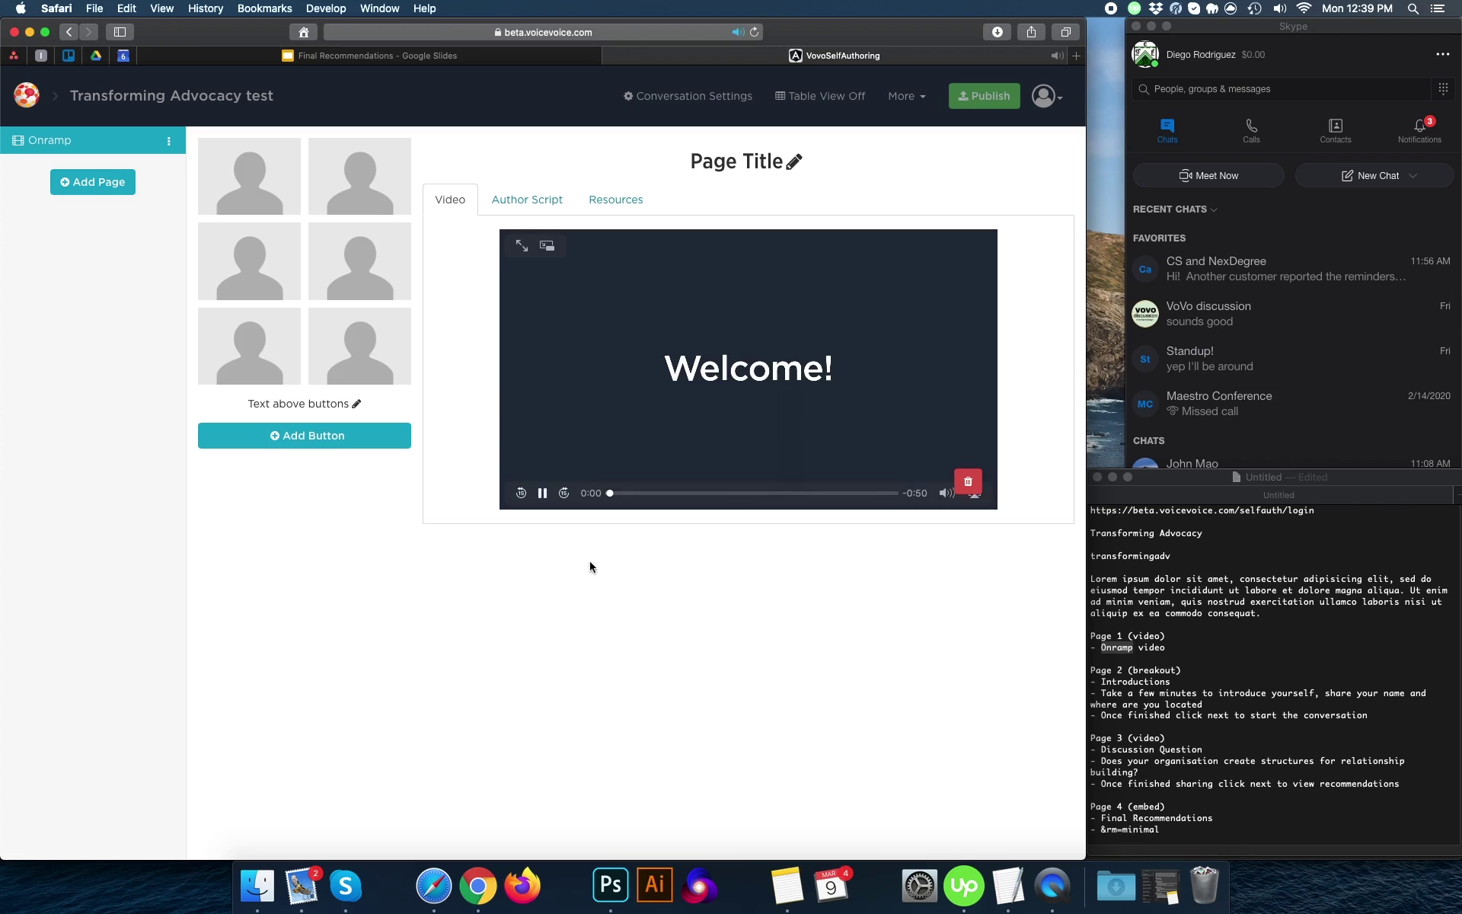
click(542, 496)
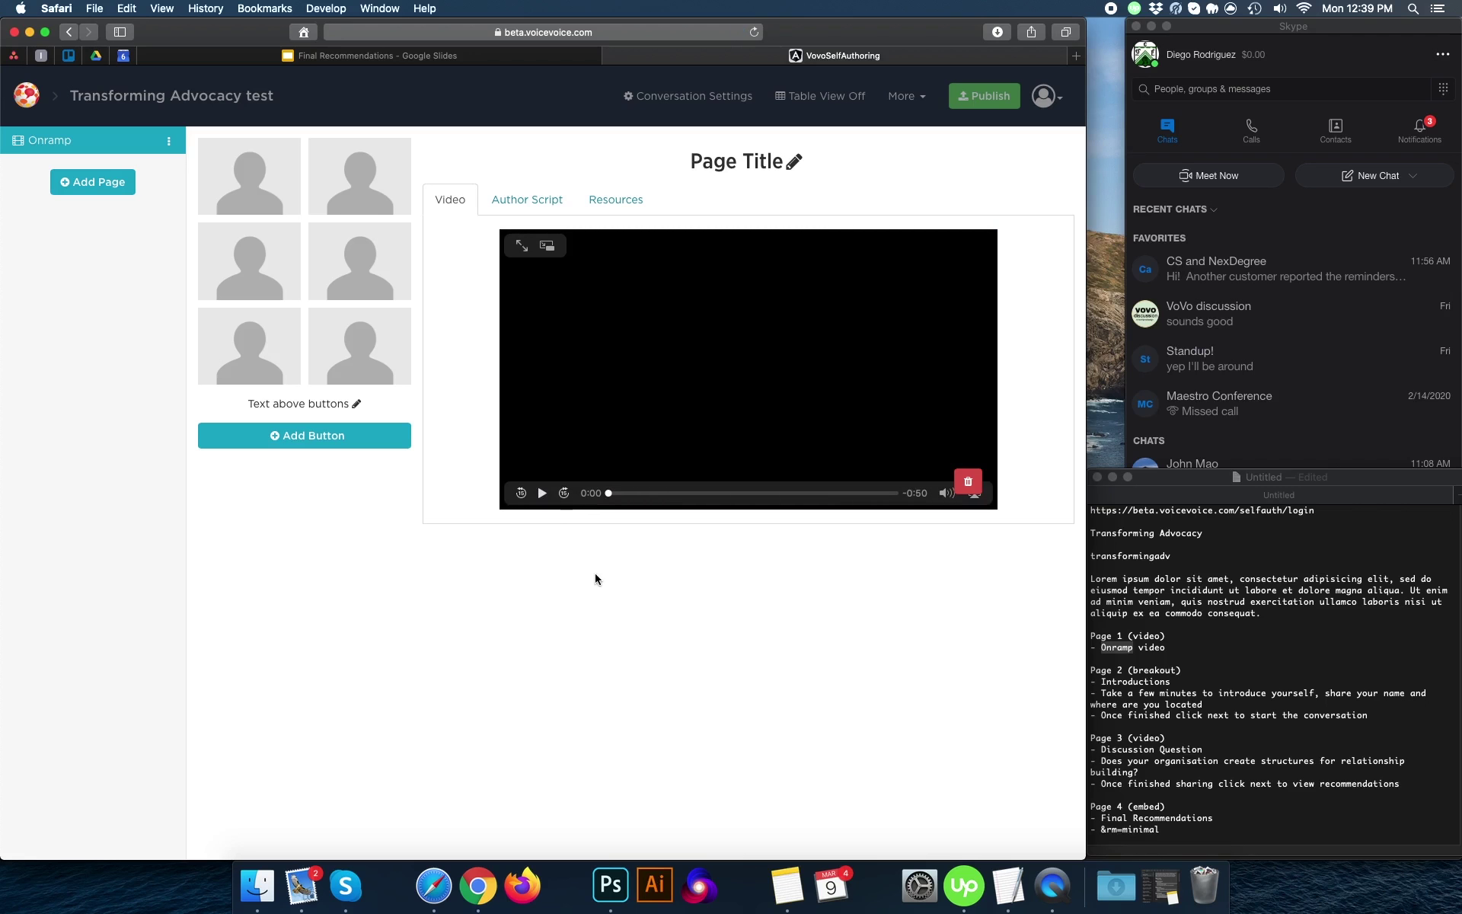
Start adding the second page from the notes' outline, keeping Breakout Focus as its page type
click(1227, 713)
scroll(1227, 713, down, 2)
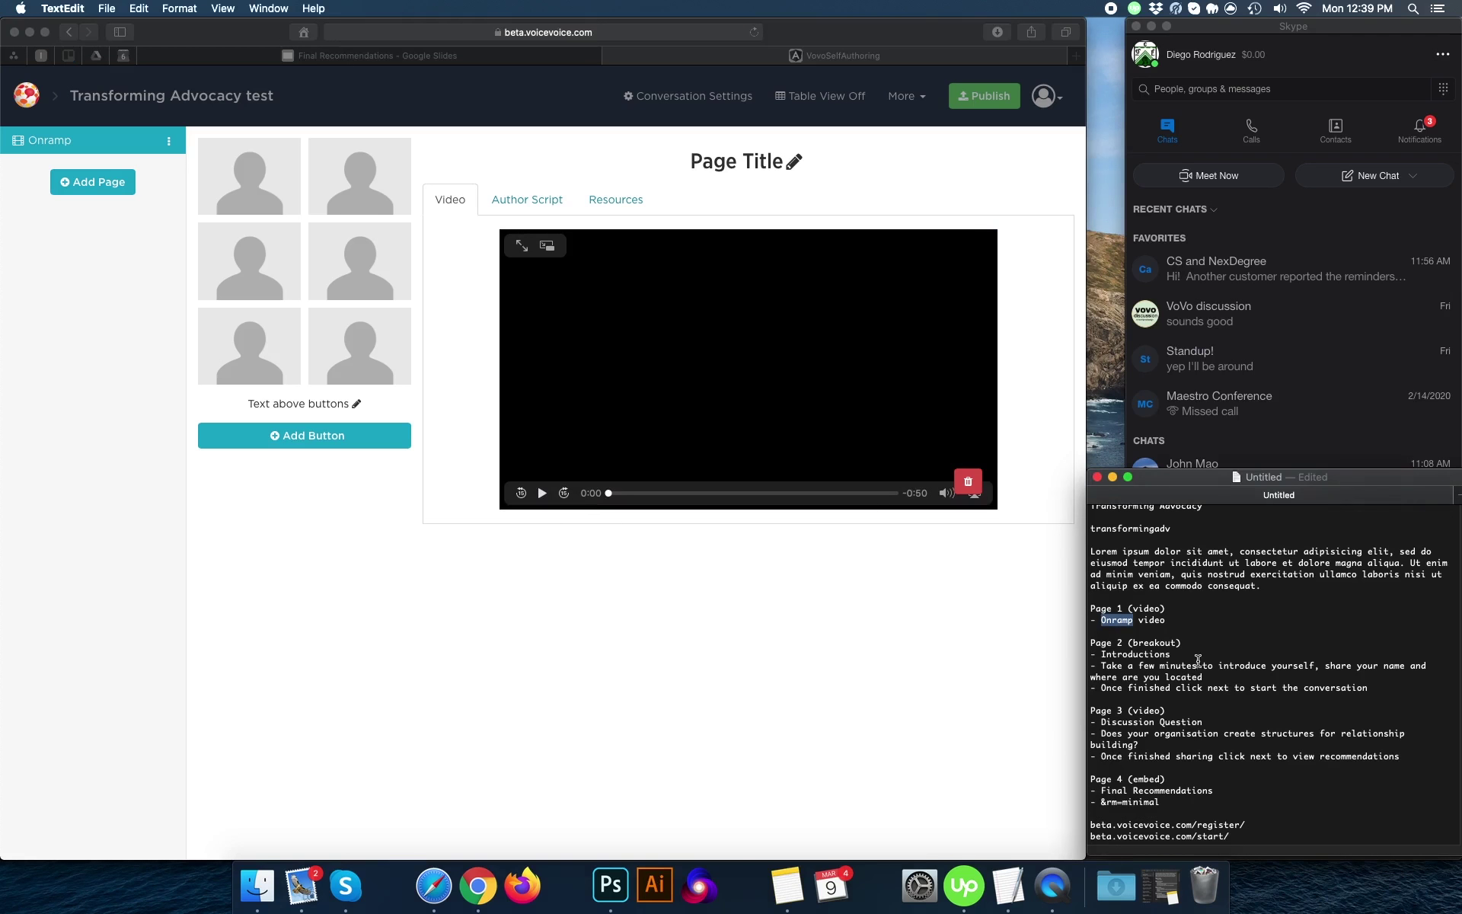
click(1196, 647)
click(124, 391)
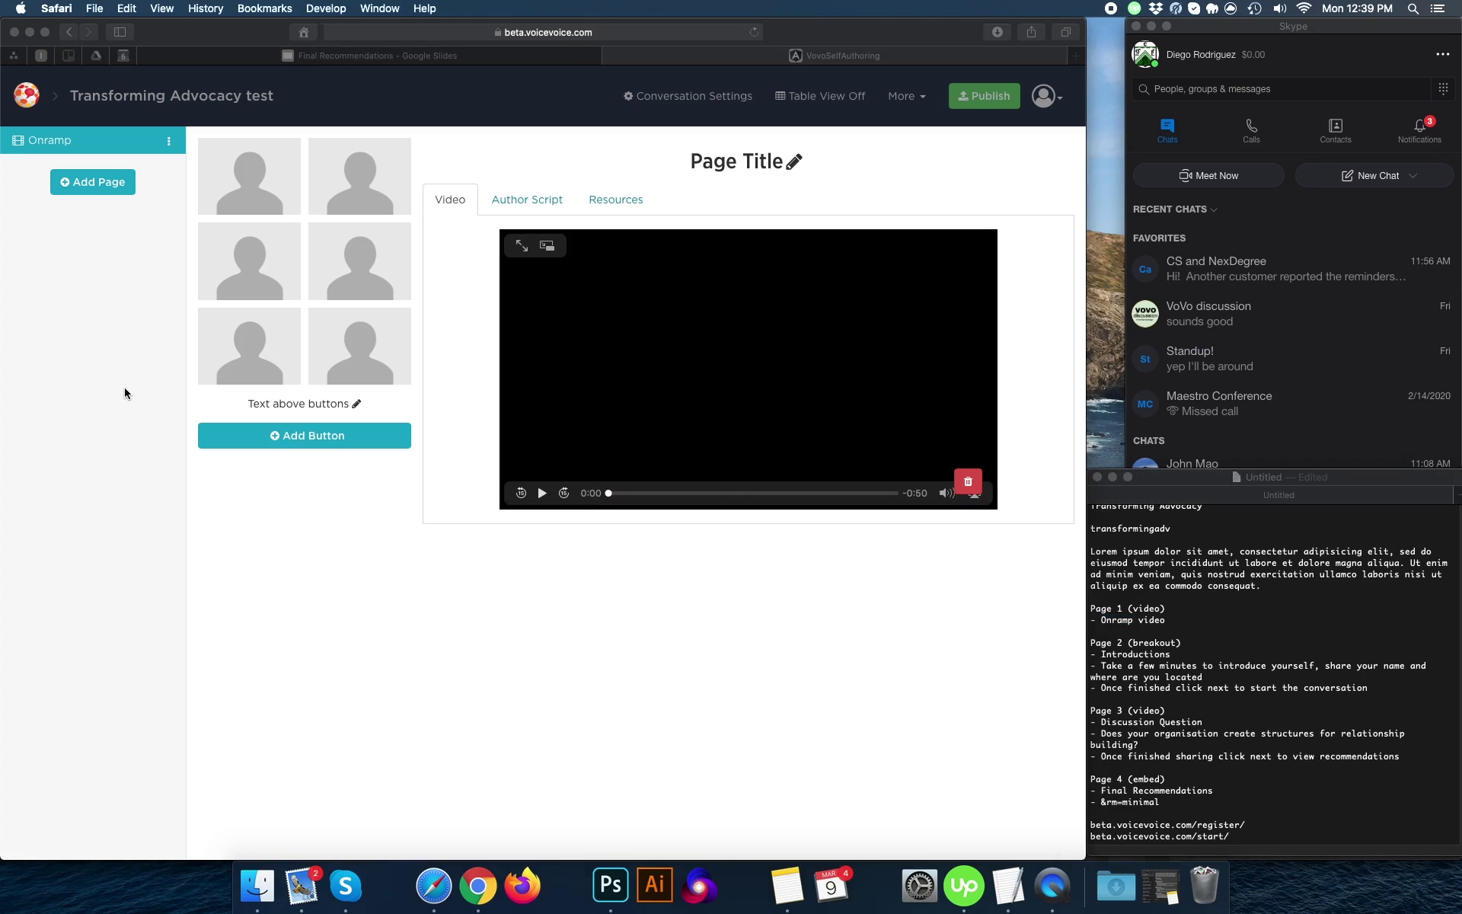
click(100, 184)
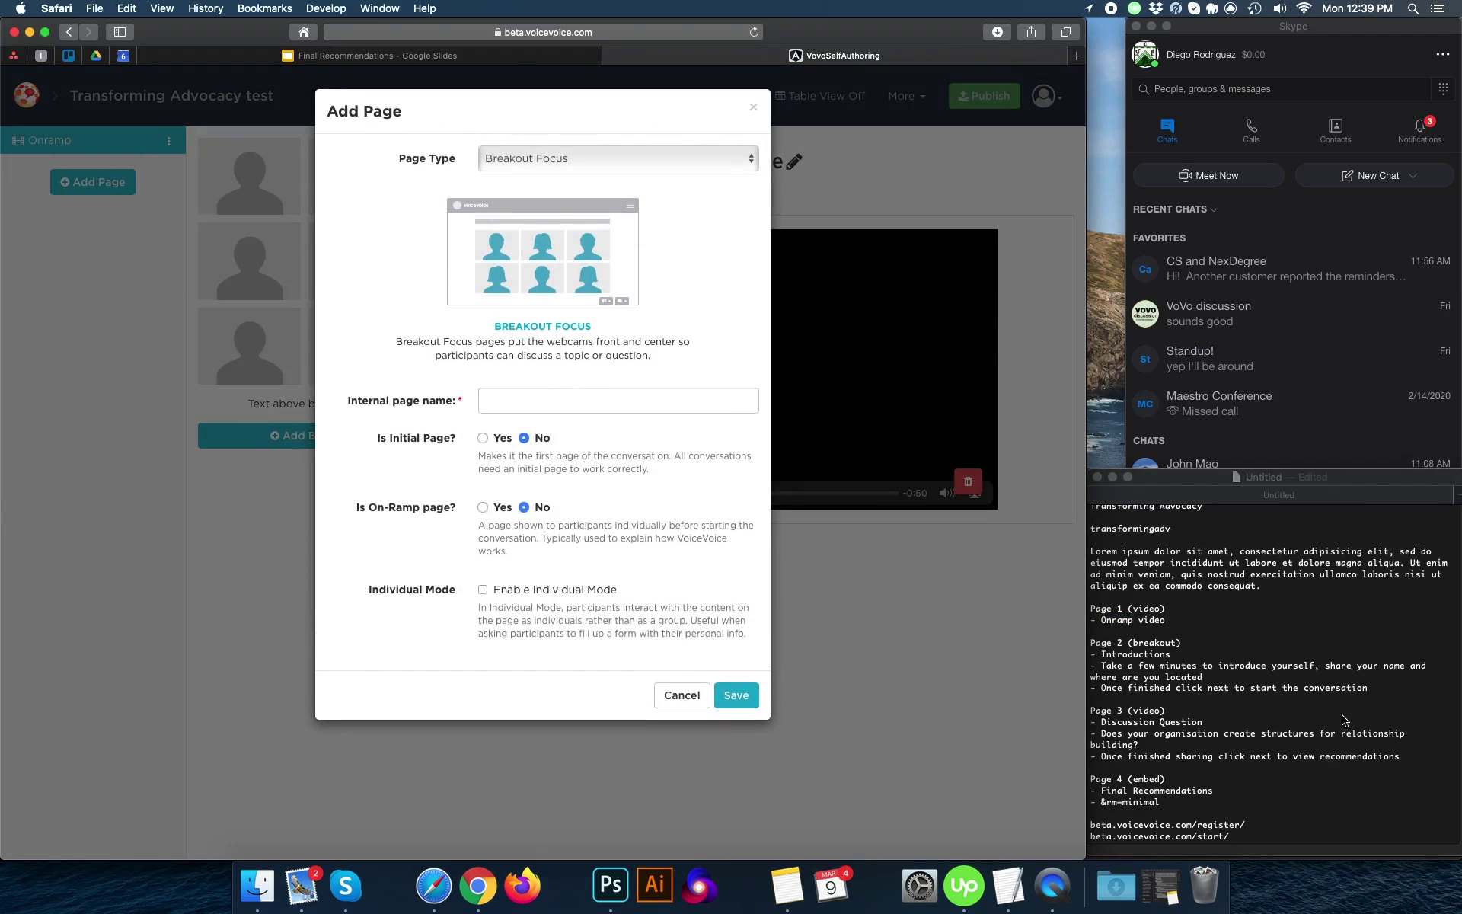
click(556, 158)
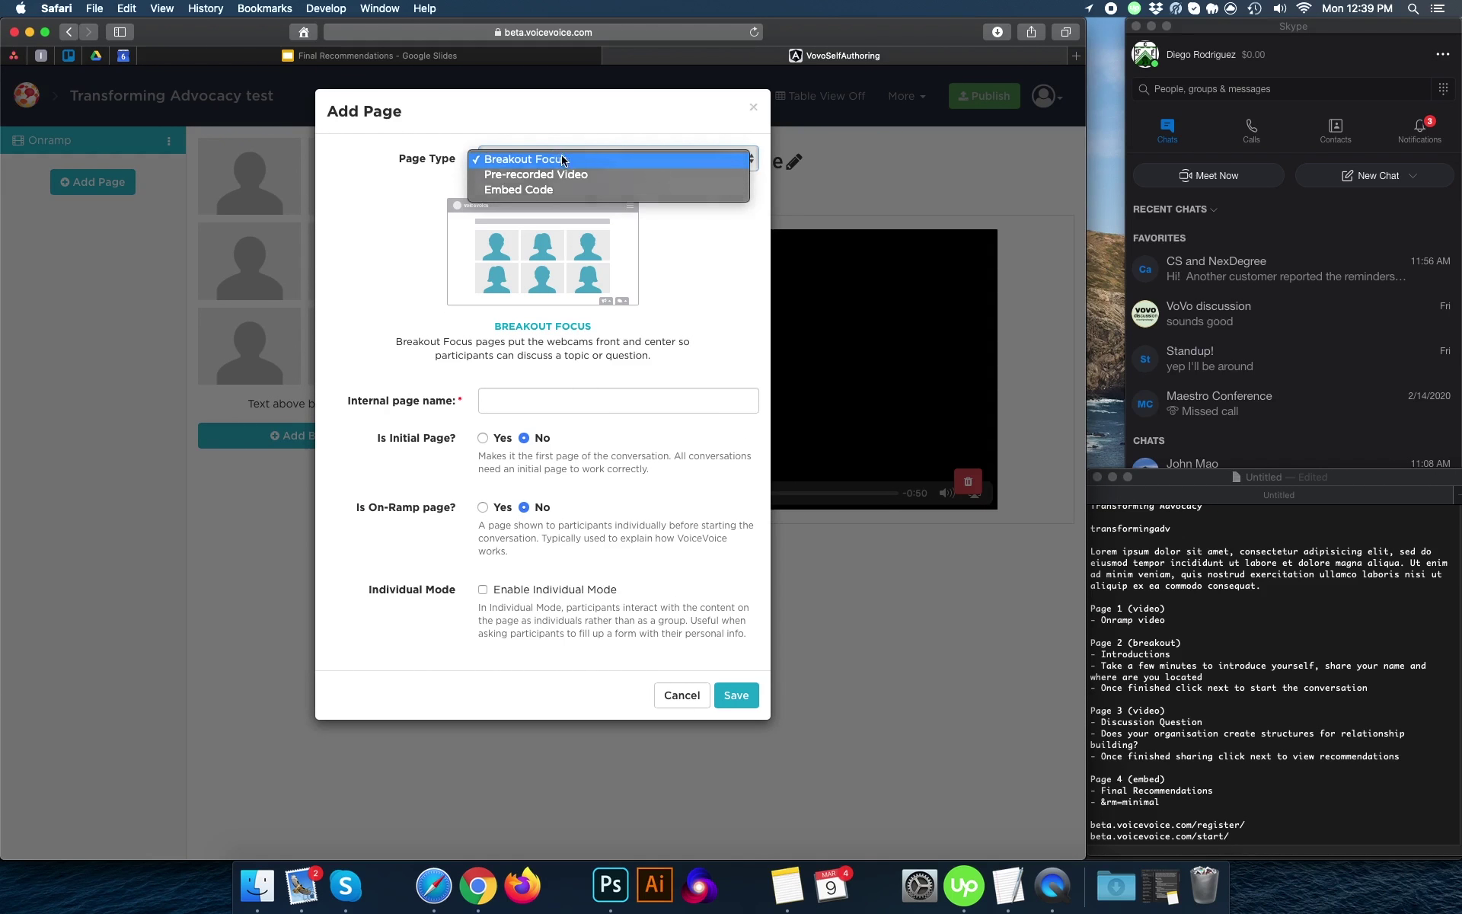
click(560, 159)
Give the breakout page the internal name "Introductions" from the notes, mark it as the initial page and save it
click(1172, 684)
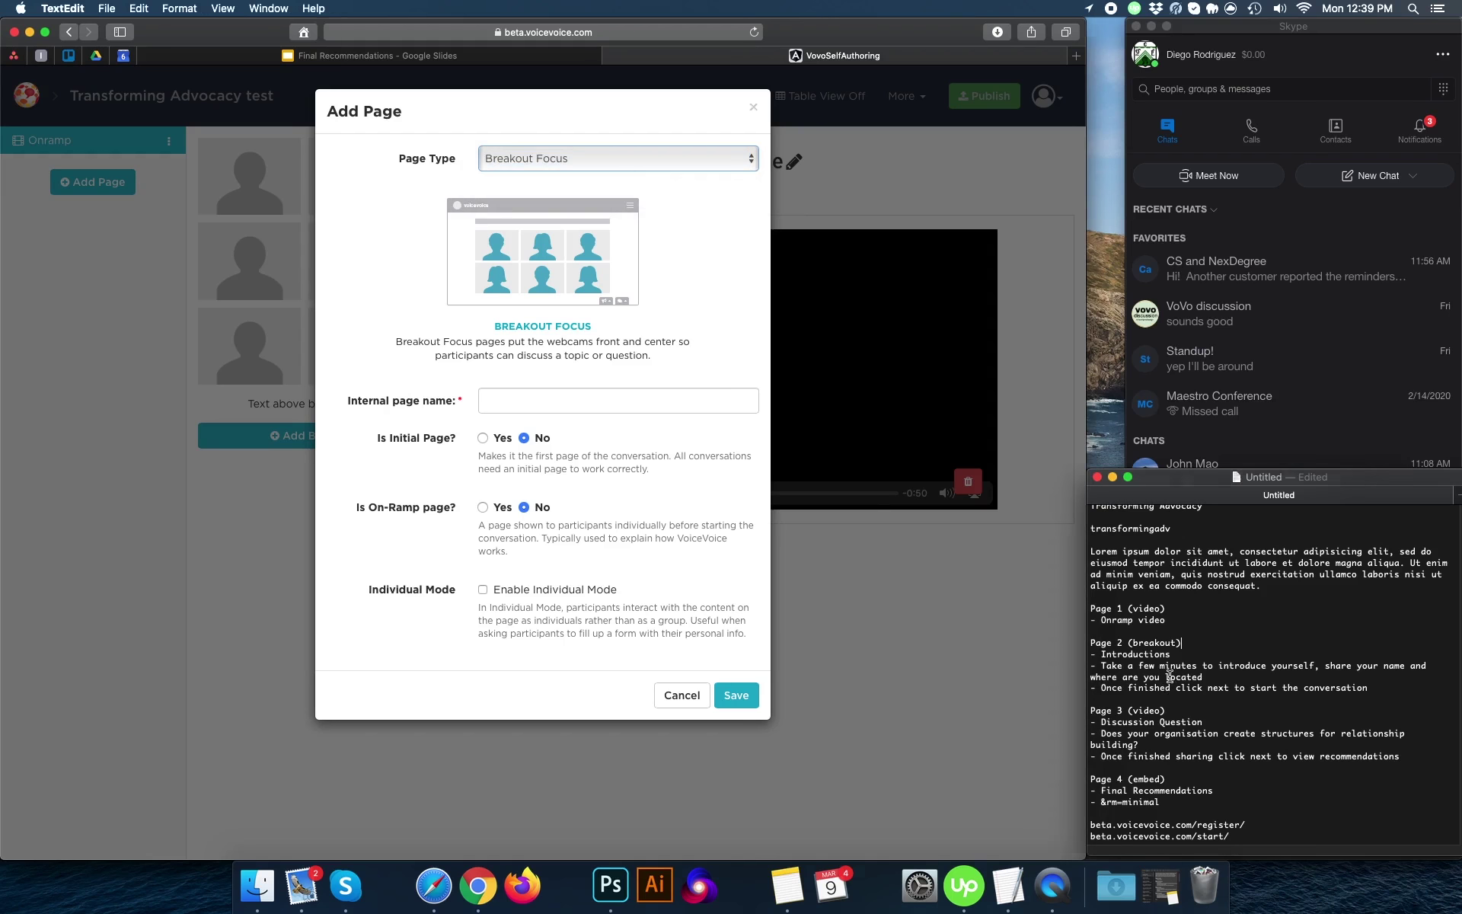
double_click(1140, 653)
key(super+c)
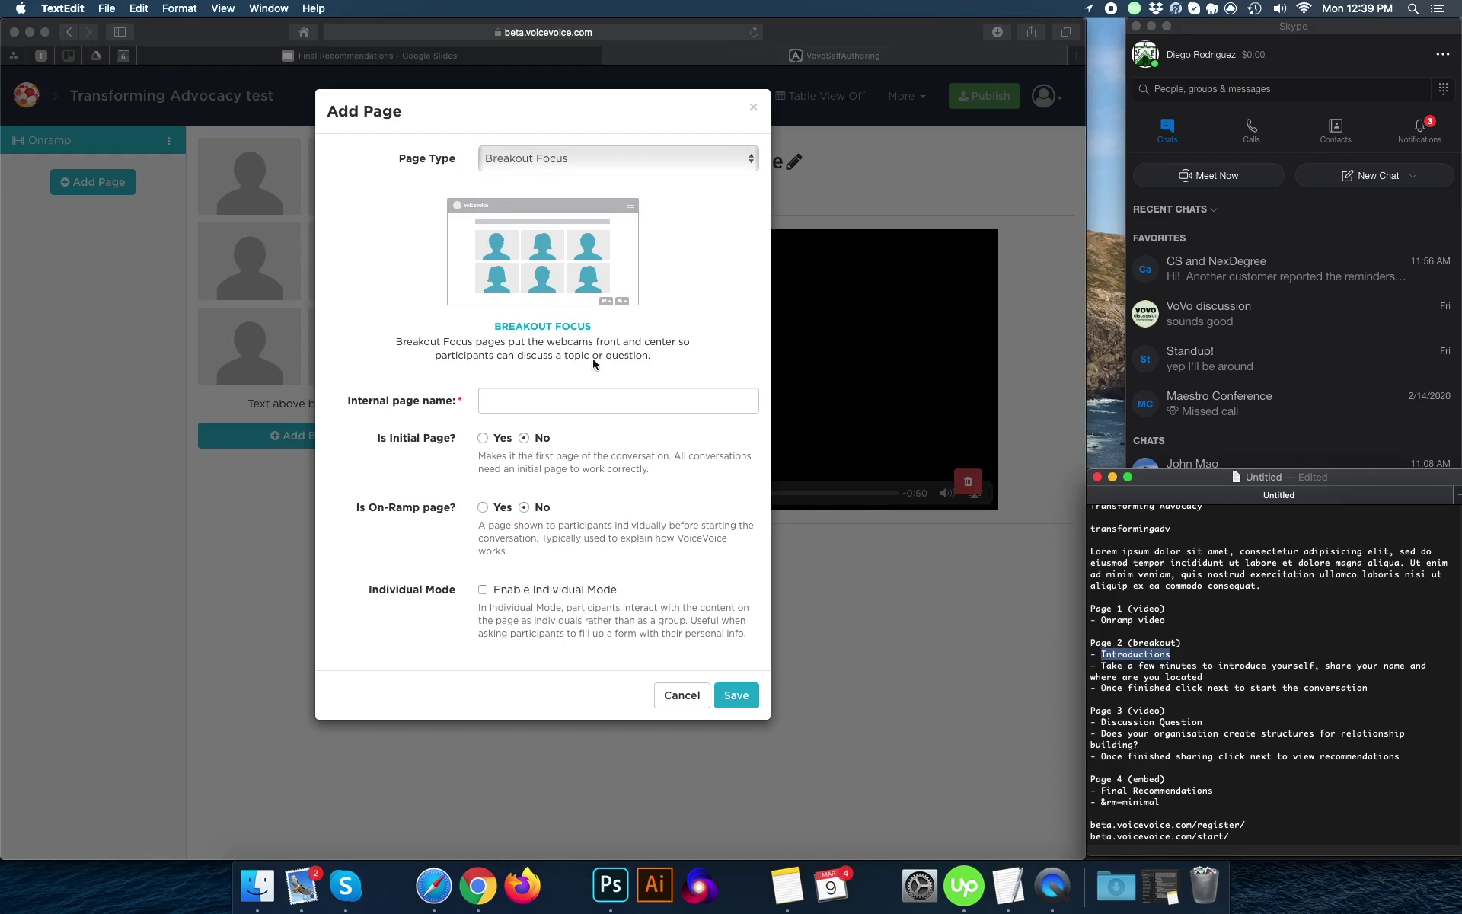
click(590, 402)
key(super+v)
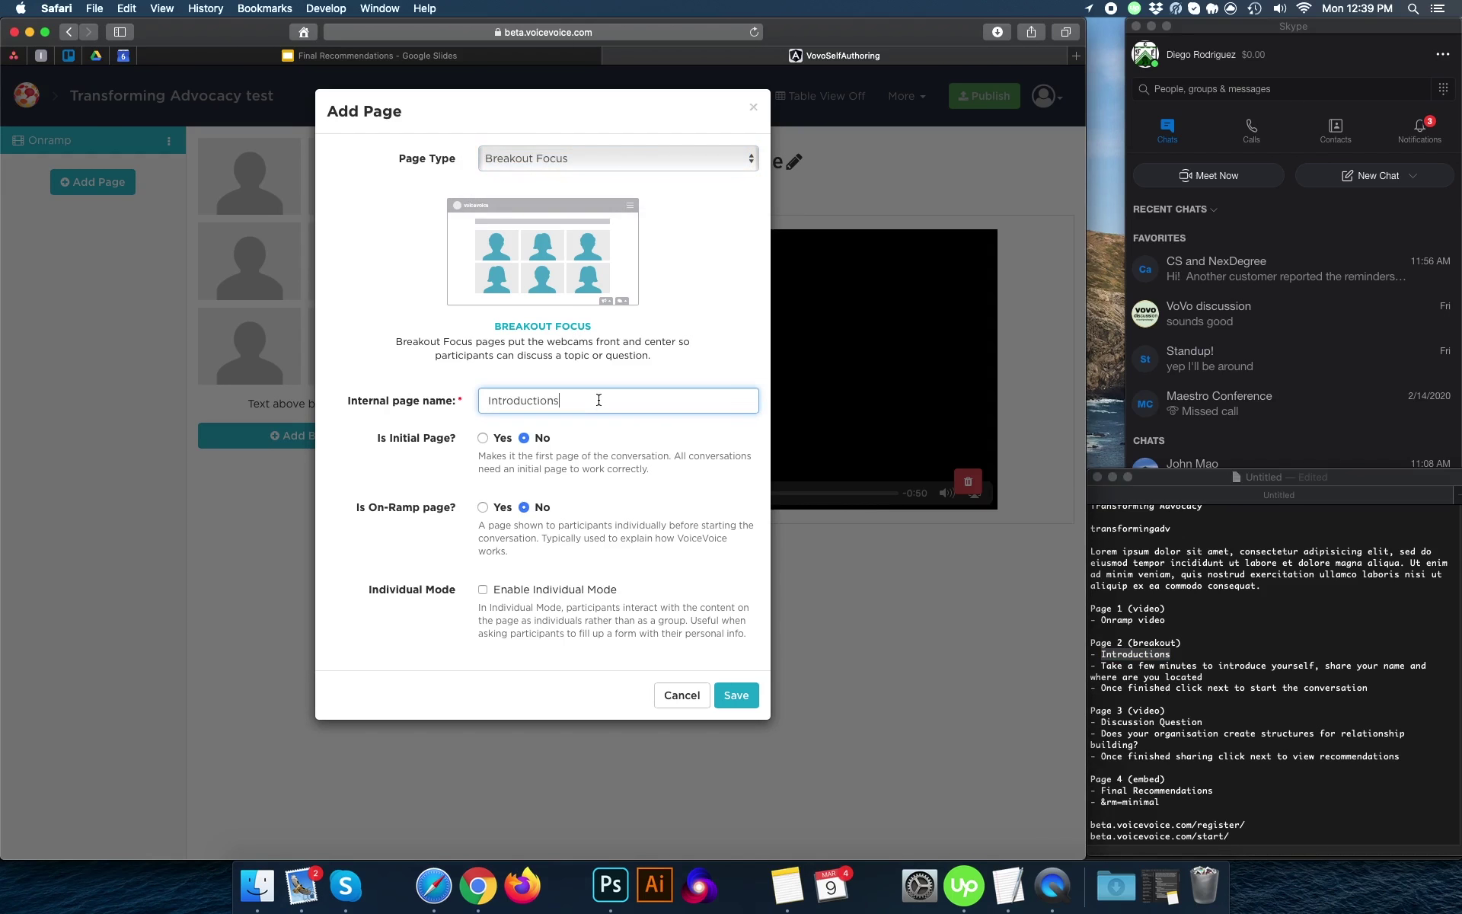
click(483, 440)
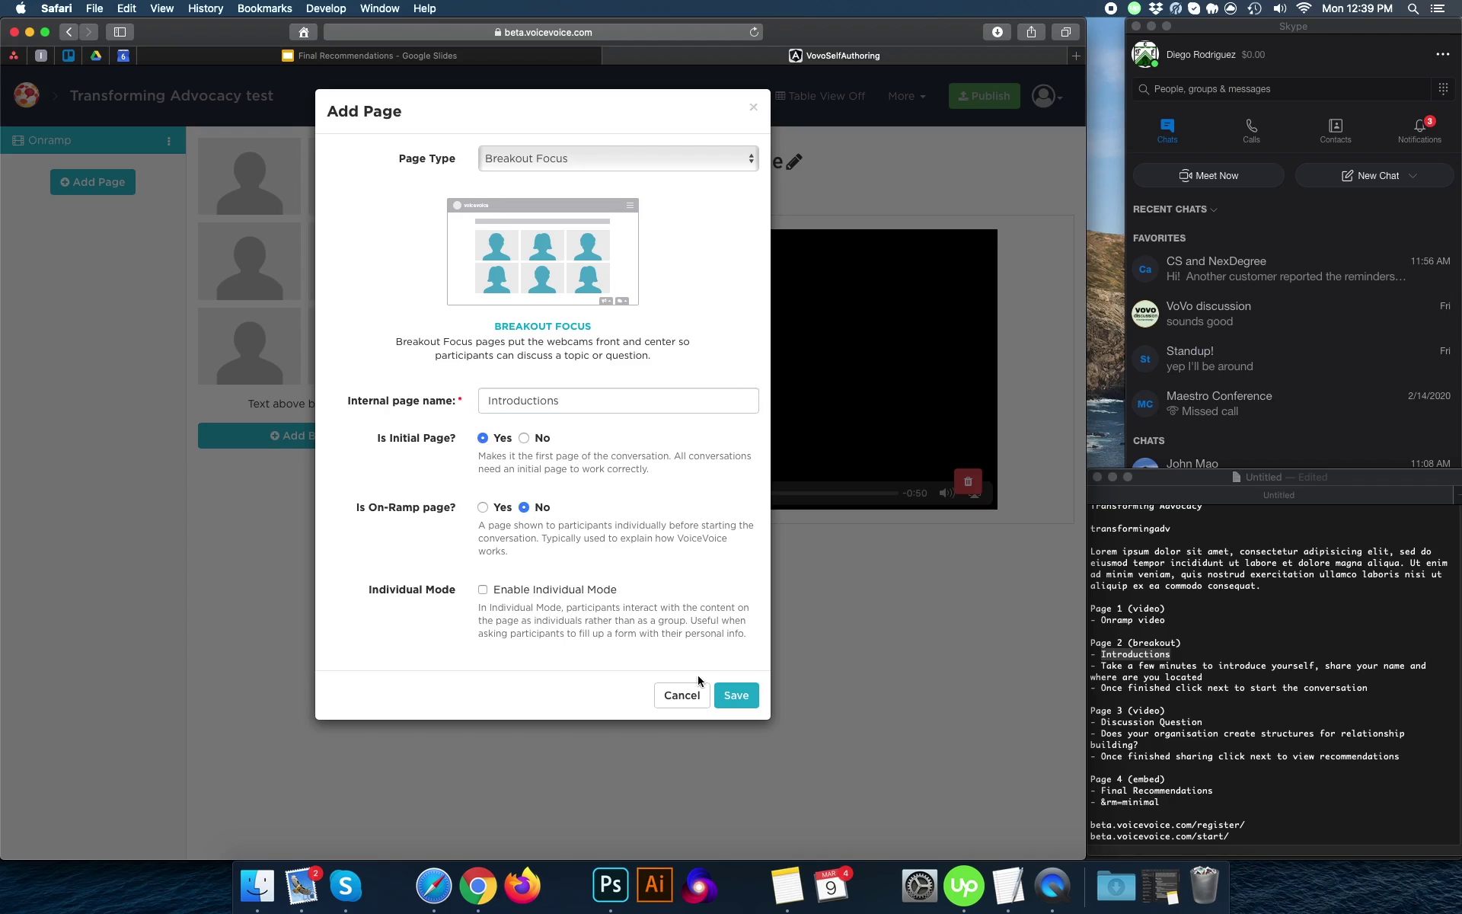
click(735, 696)
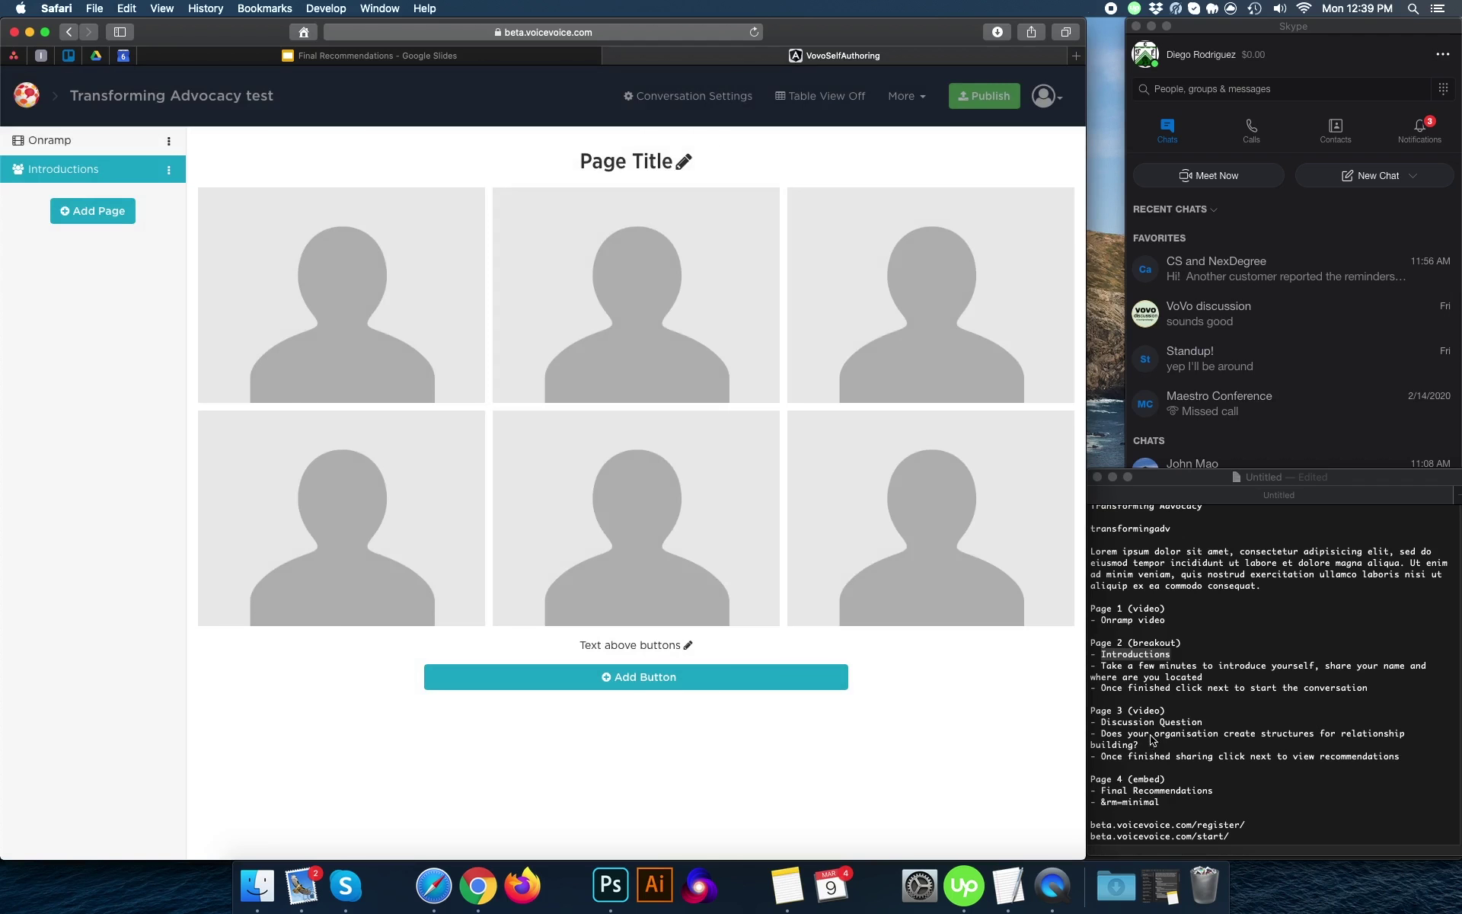
Set the Introductions page title to "Take a few minutes to introduce yourself, share your name and where are you located" from the notes
click(1192, 685)
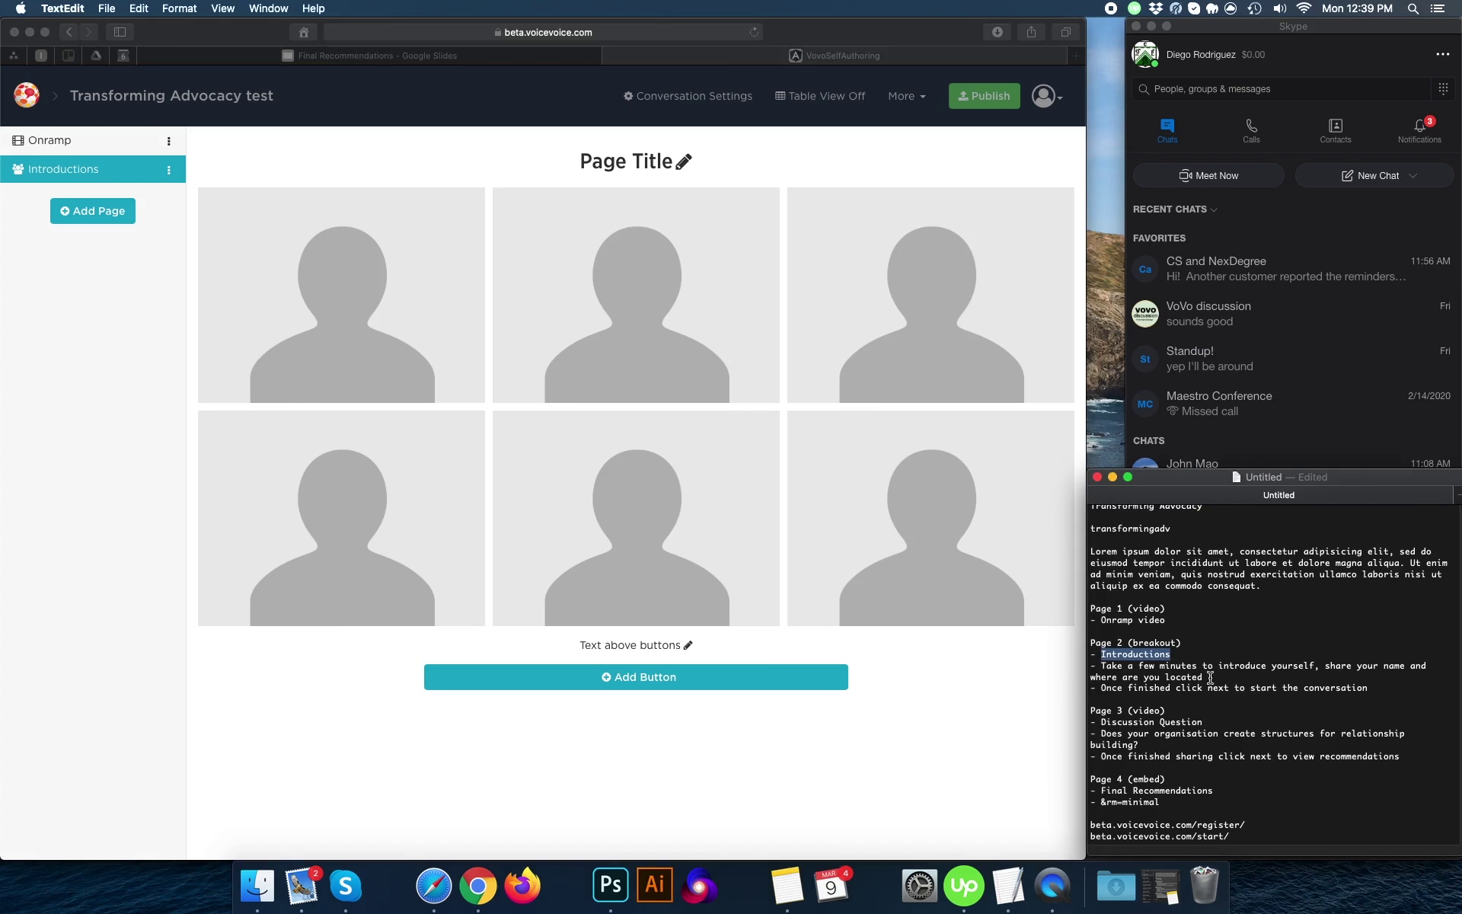
drag(1206, 677, 1103, 661)
key(super+c)
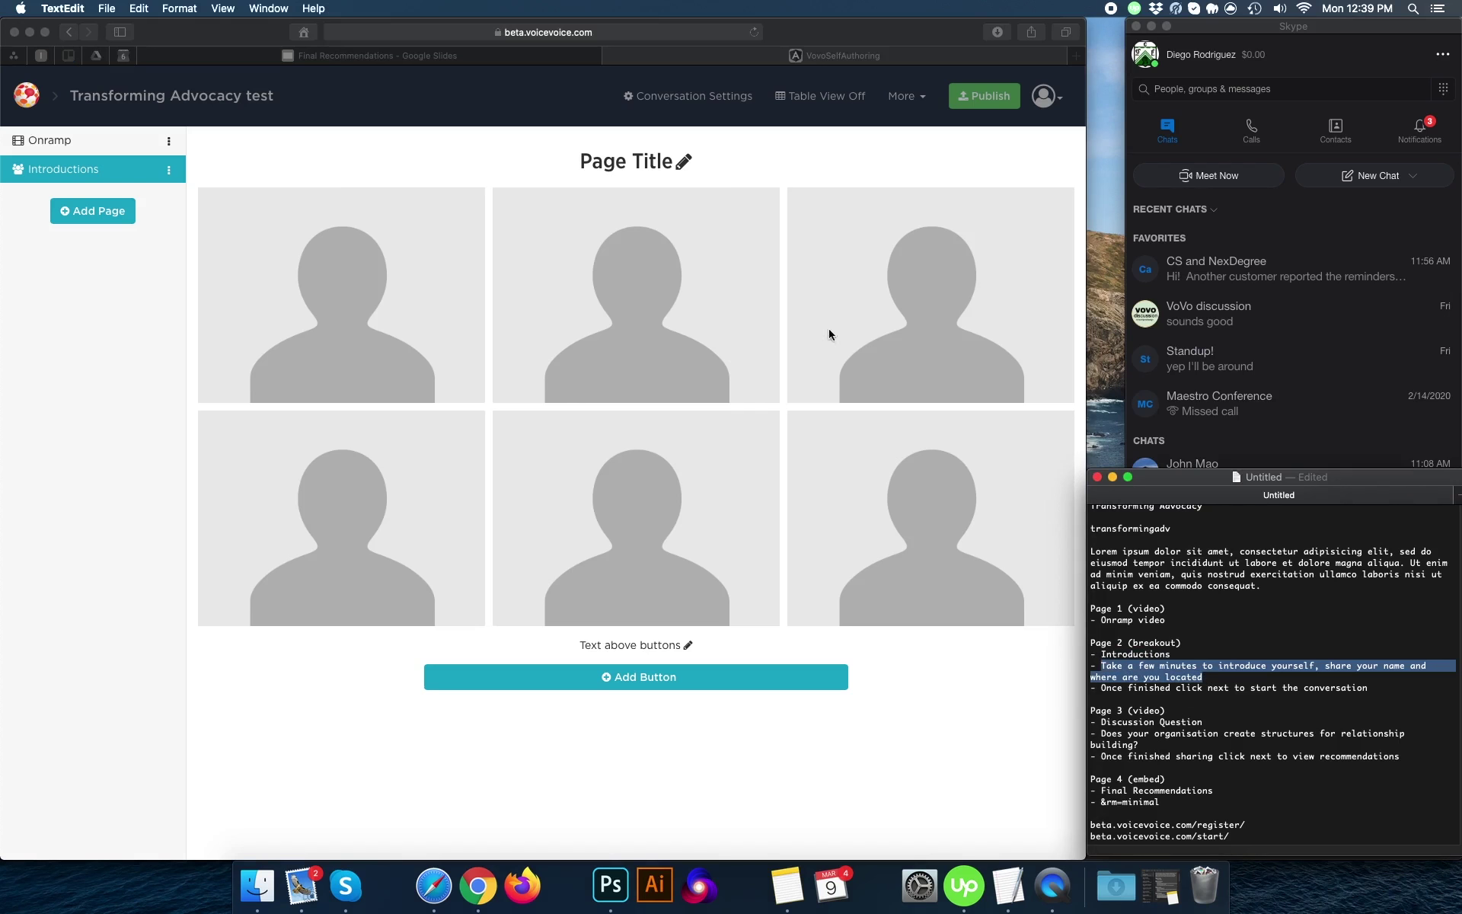
click(647, 178)
click(638, 161)
key(super+a)
key(super+v)
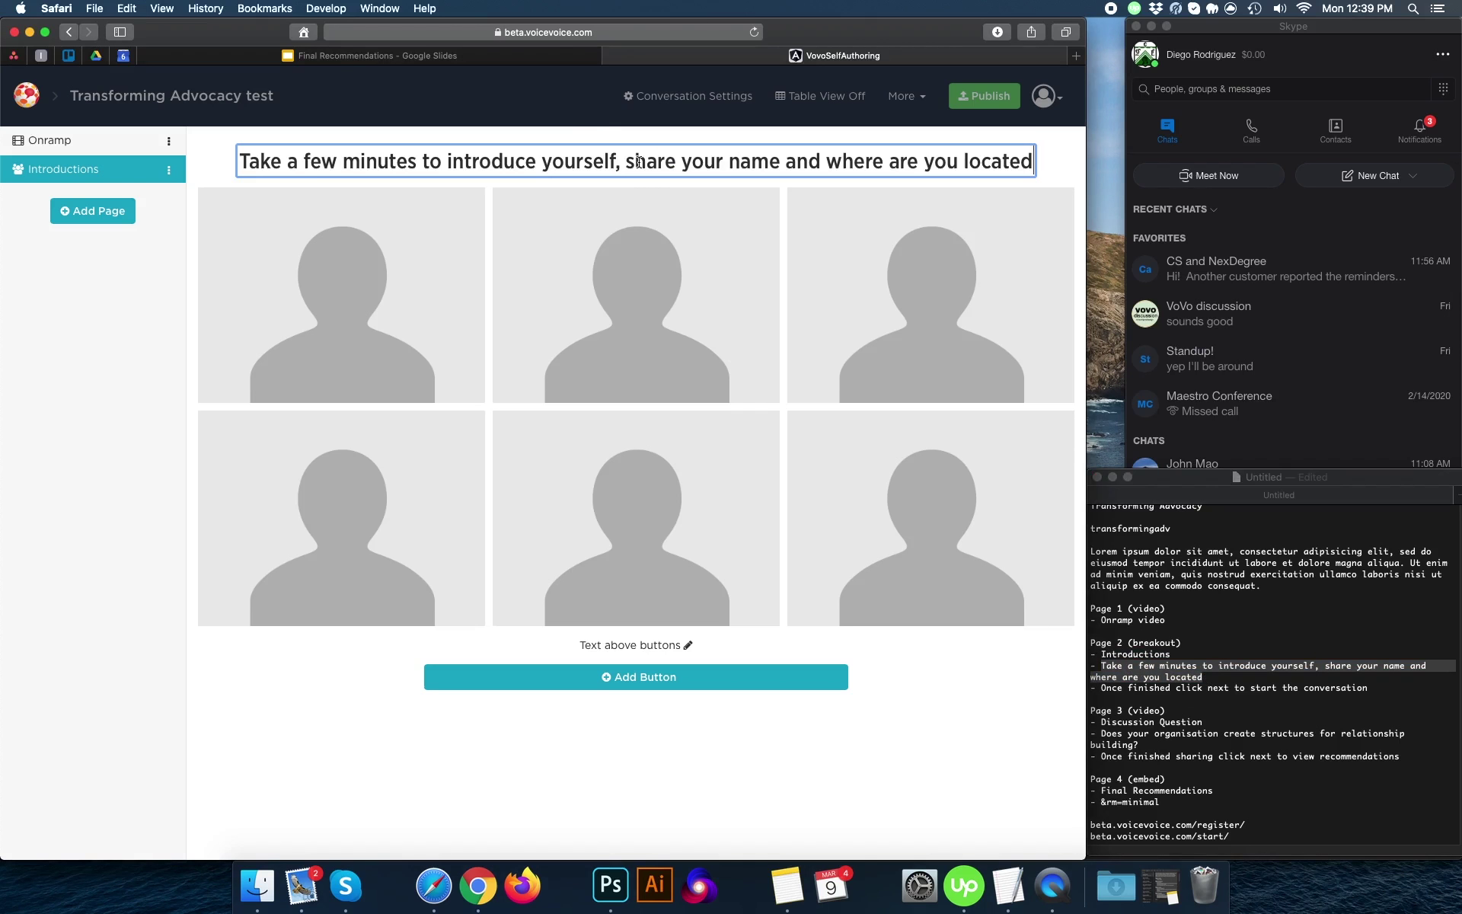
click(821, 681)
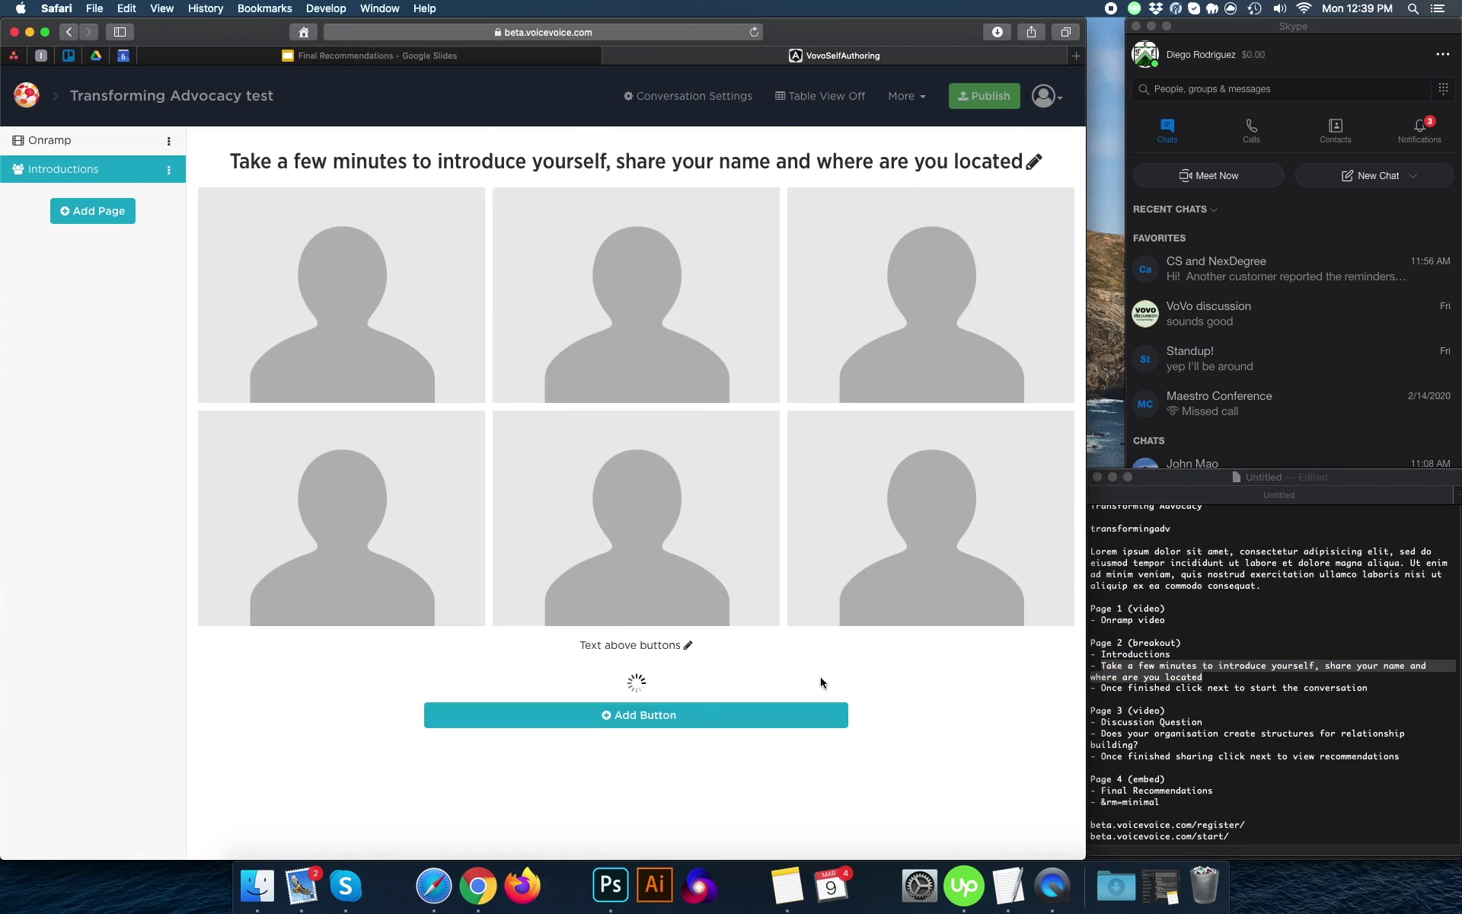
Replace the Introductions page's text above the buttons with "Once finished click next to start the conversation" from the notes
click(653, 643)
key(super+a)
key(super+Tab)
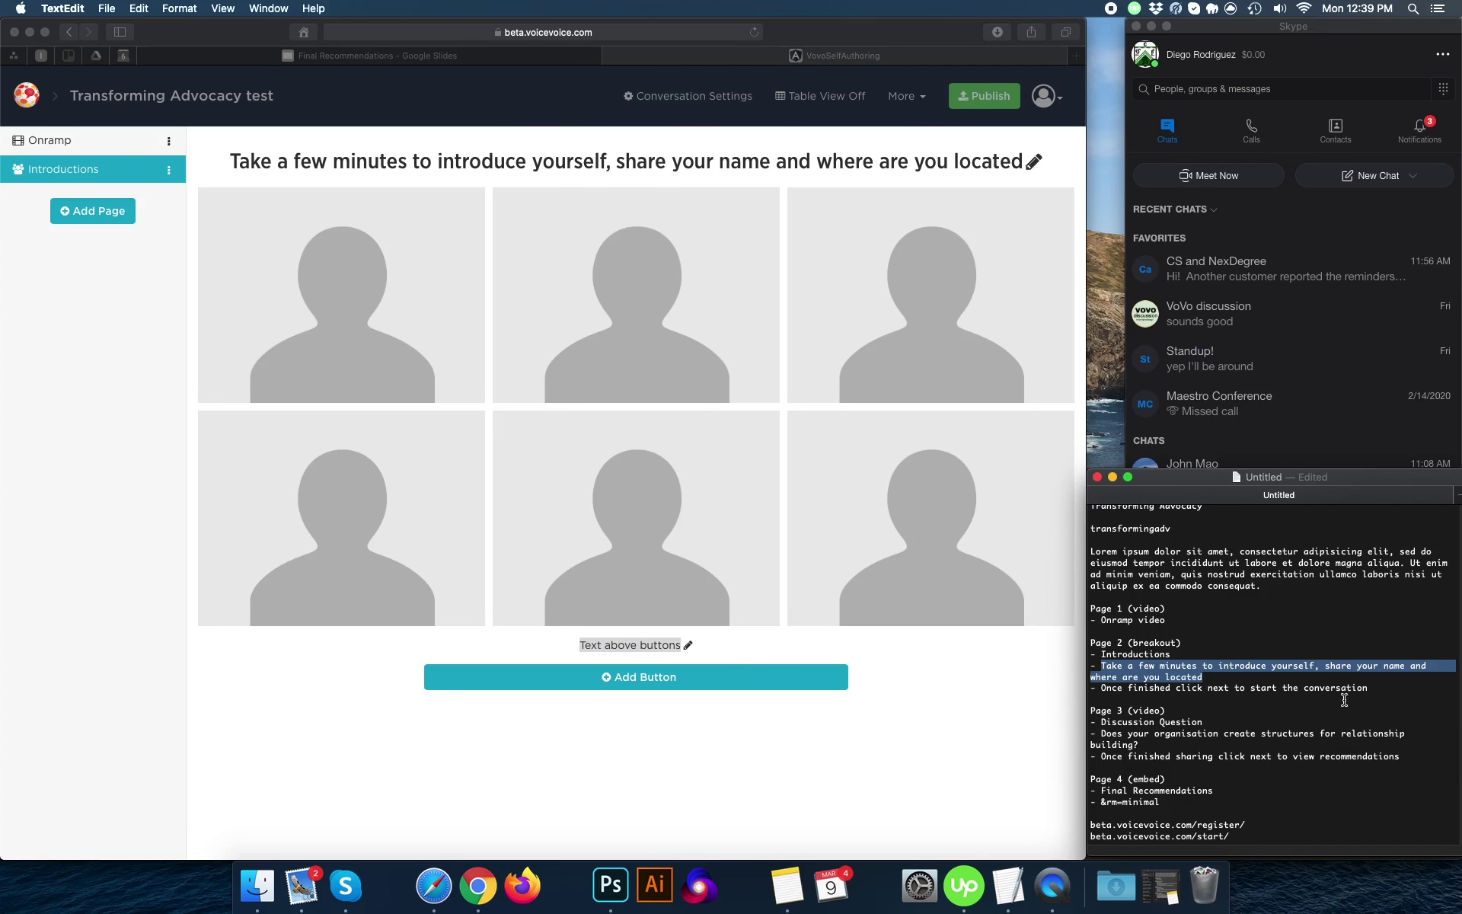
drag(1369, 688, 1103, 684)
key(super+c)
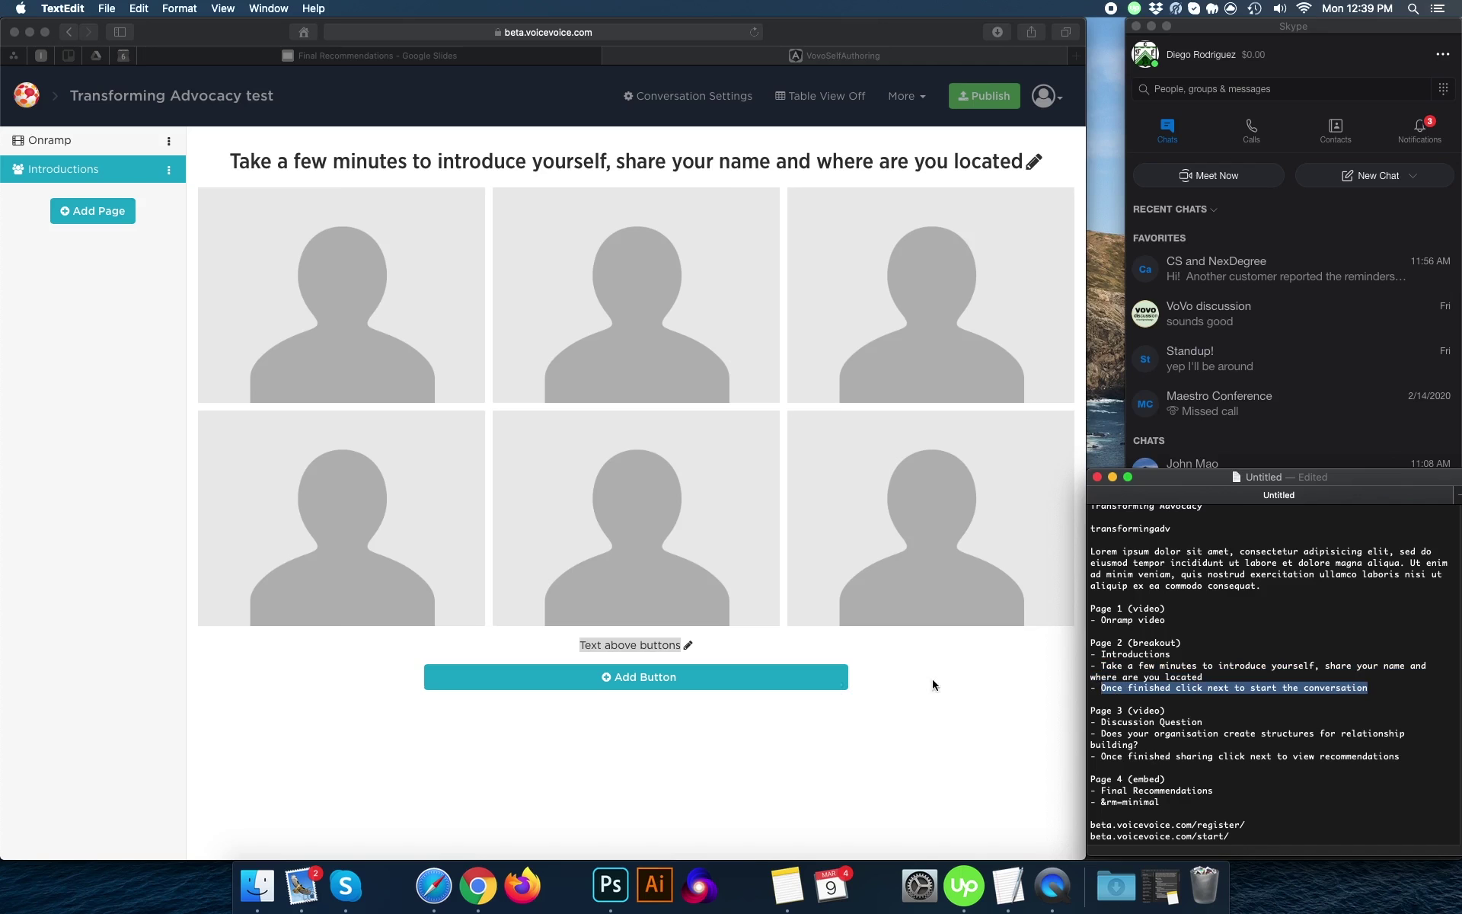
click(642, 645)
key(super+v)
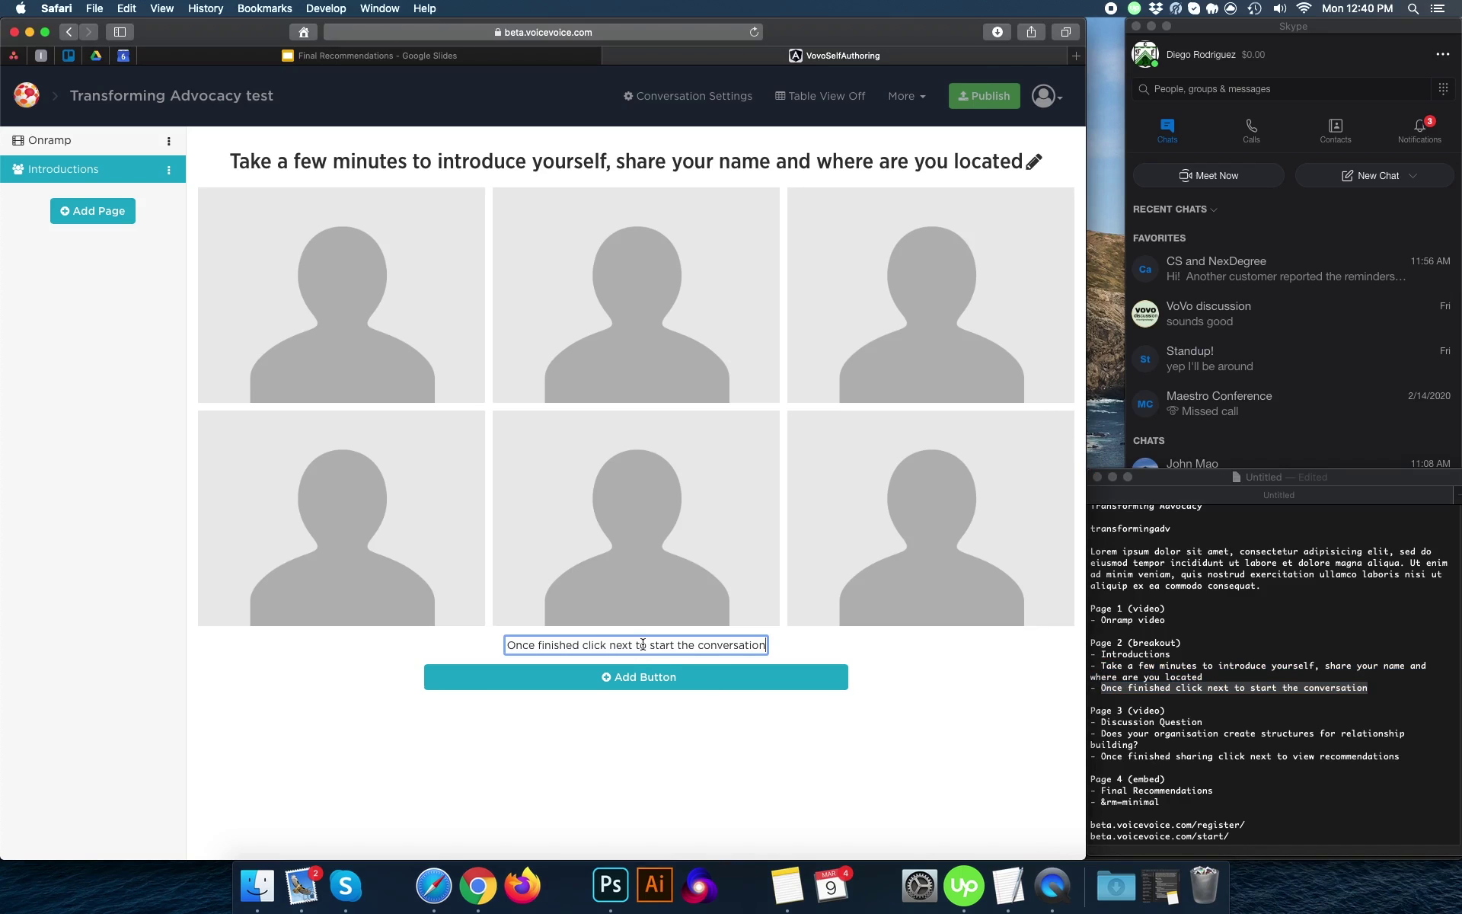
click(769, 745)
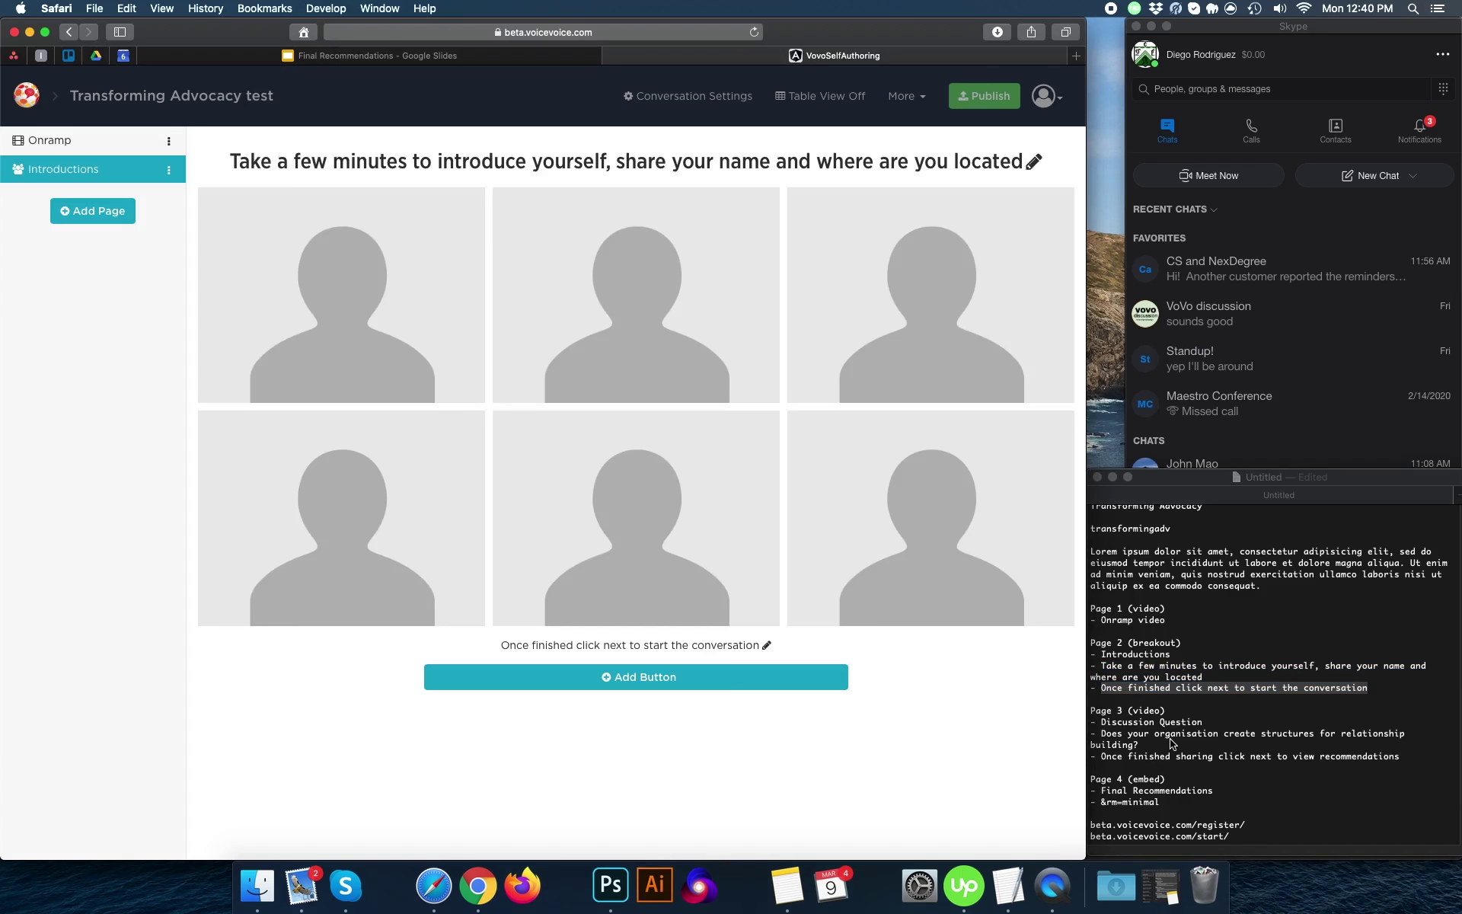
Add a Pre-recorded Video page with the internal name "Discussion Question" copied from the notes and save it
click(98, 220)
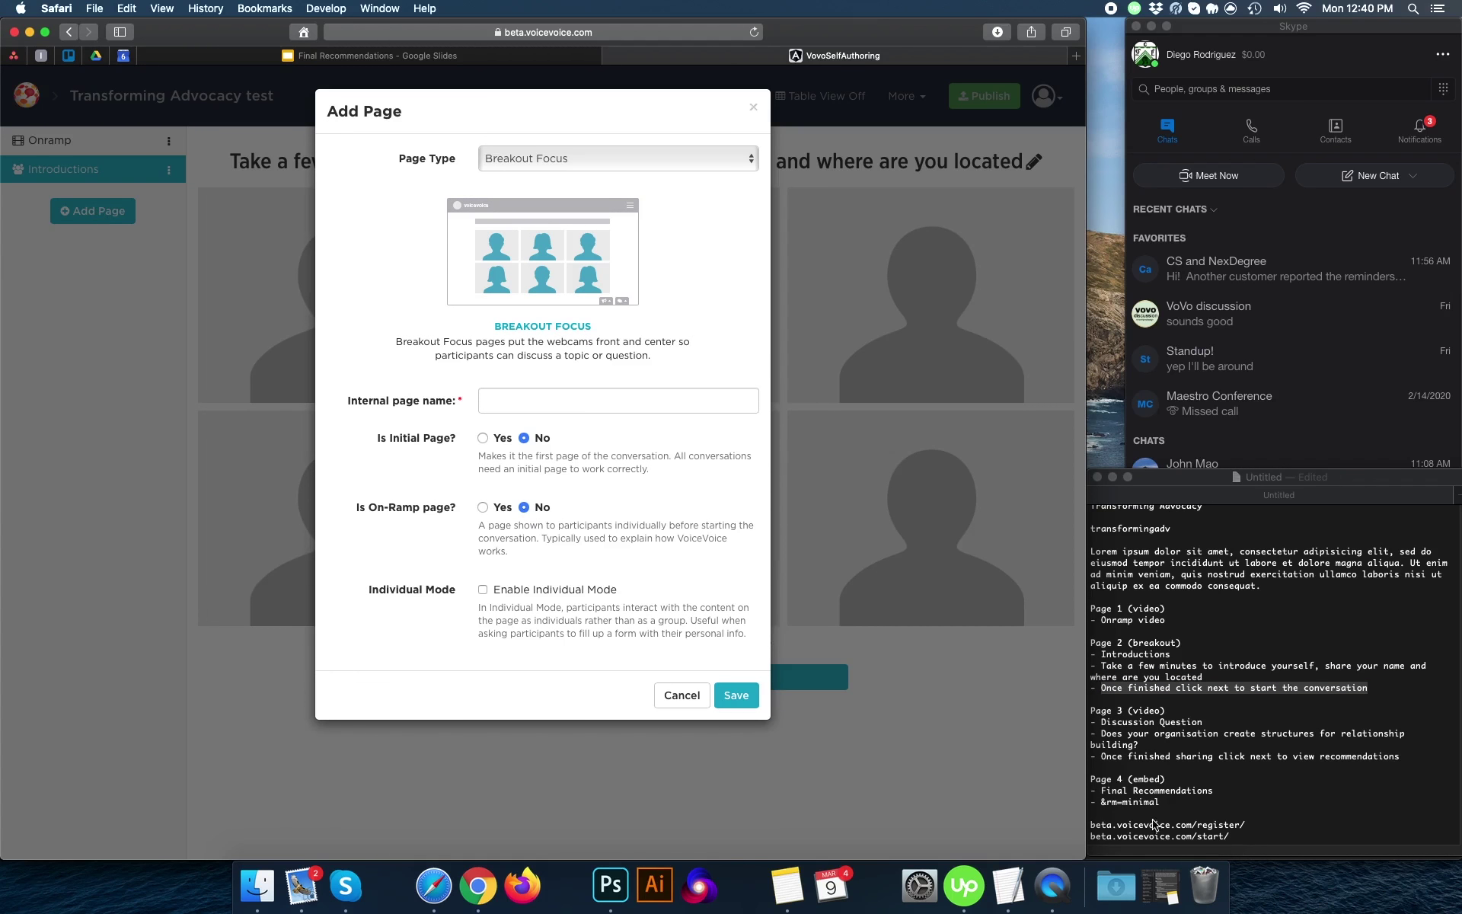
click(609, 160)
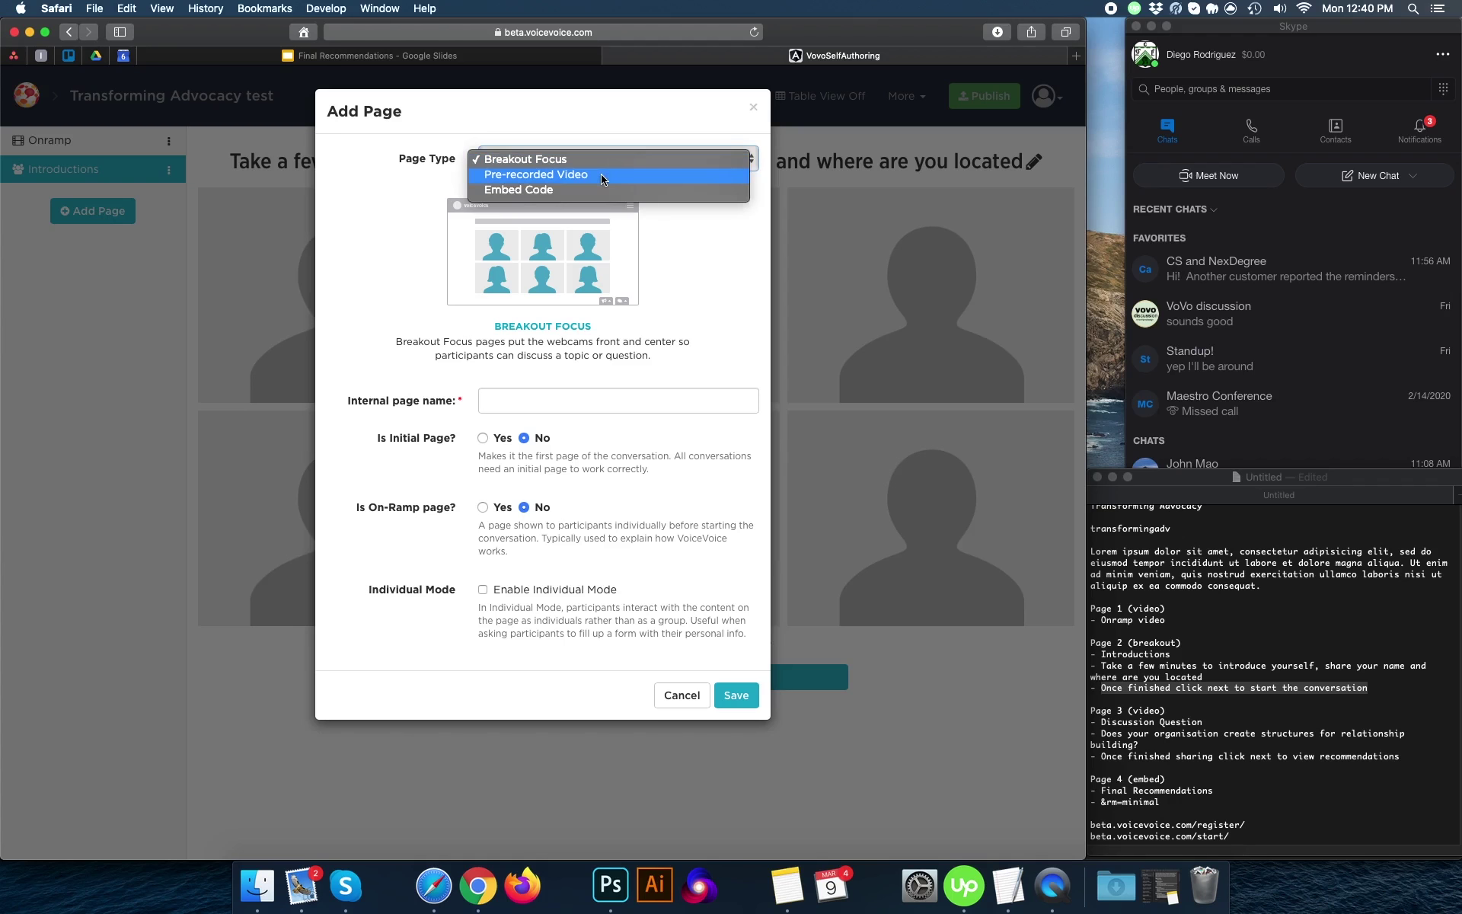
click(602, 175)
click(1225, 723)
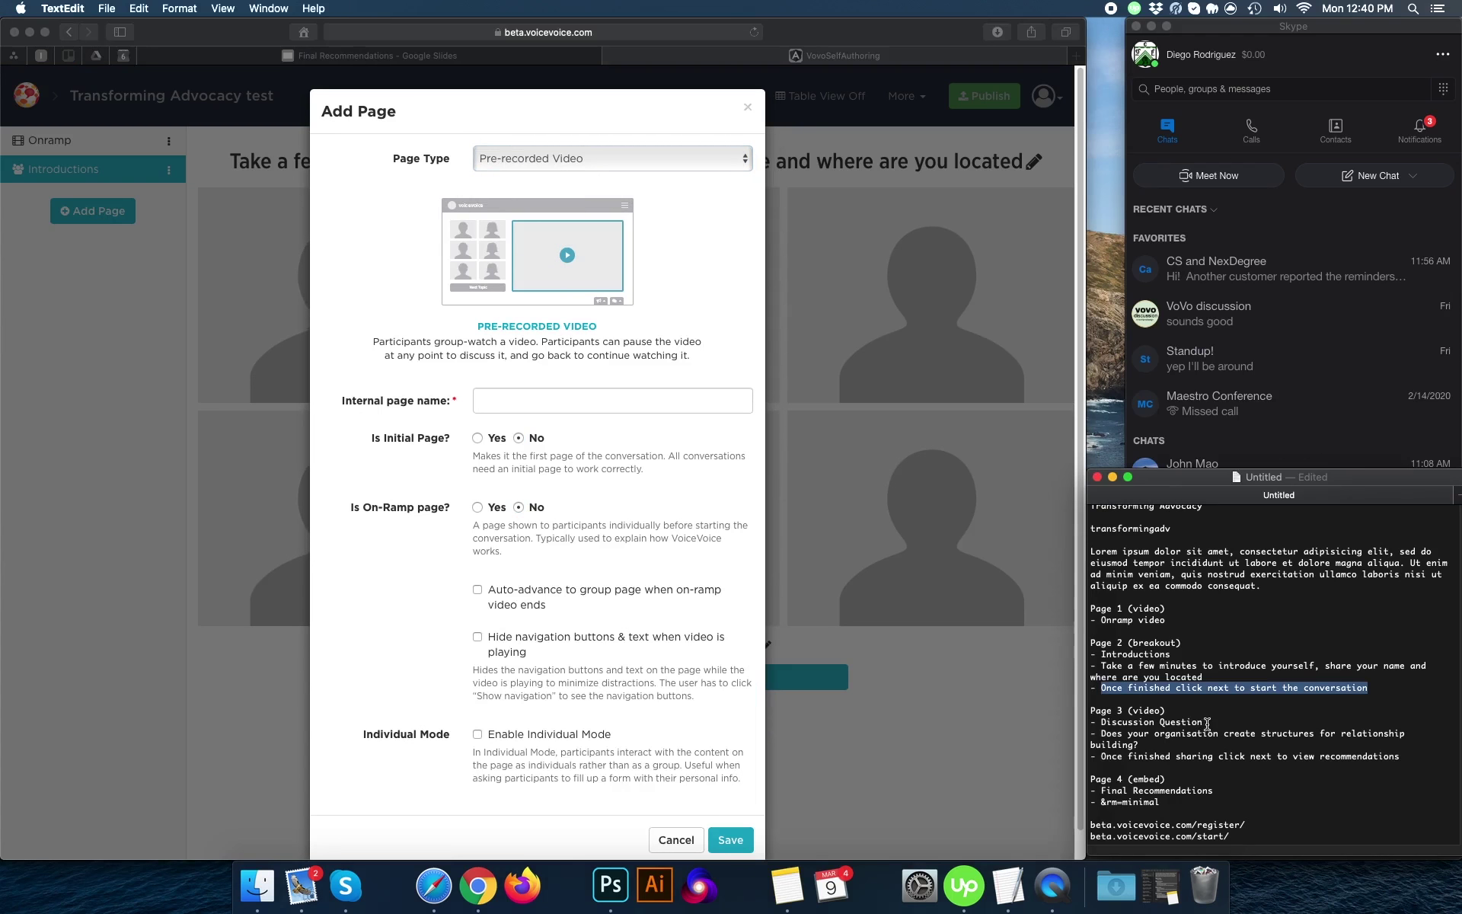
drag(1204, 722, 1101, 723)
key(super+c)
click(515, 400)
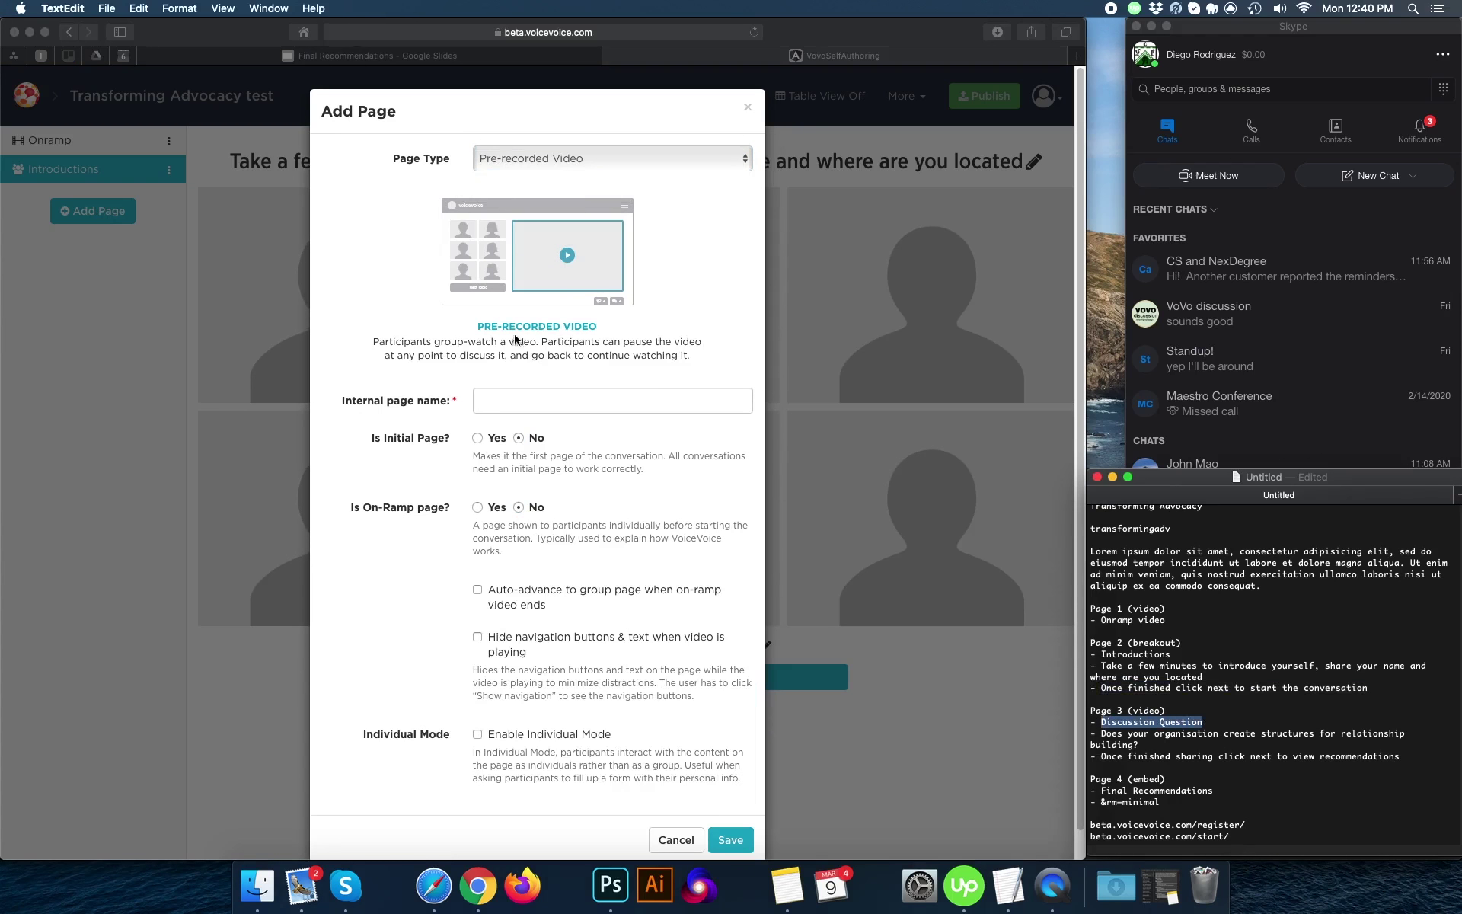
key(super+v)
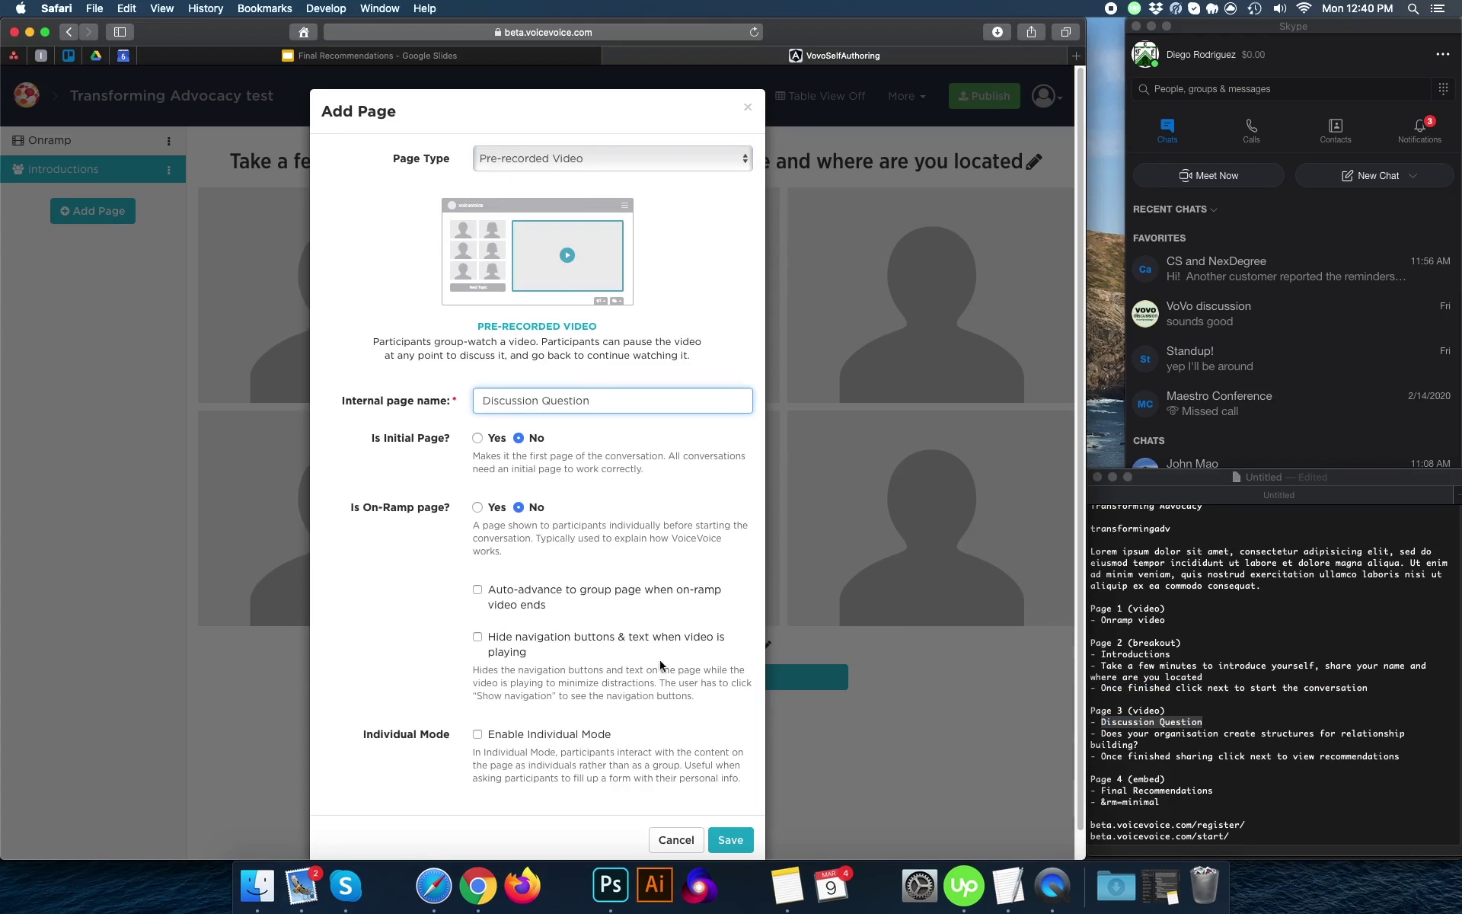
click(729, 840)
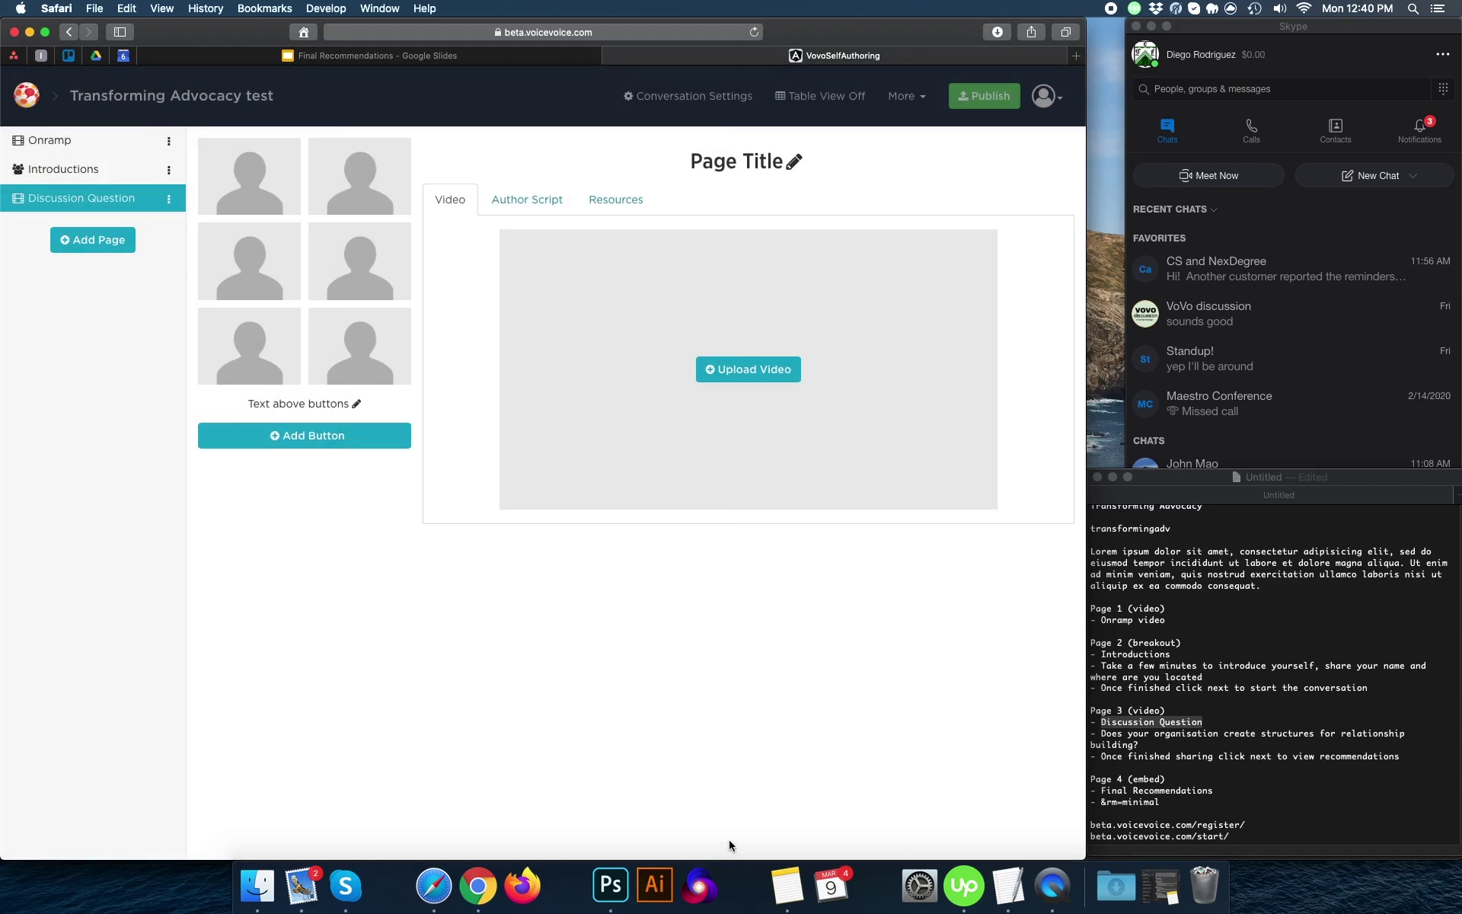
Upload discussion question.mp4 from the Desktop as the Discussion Question page's video
click(738, 373)
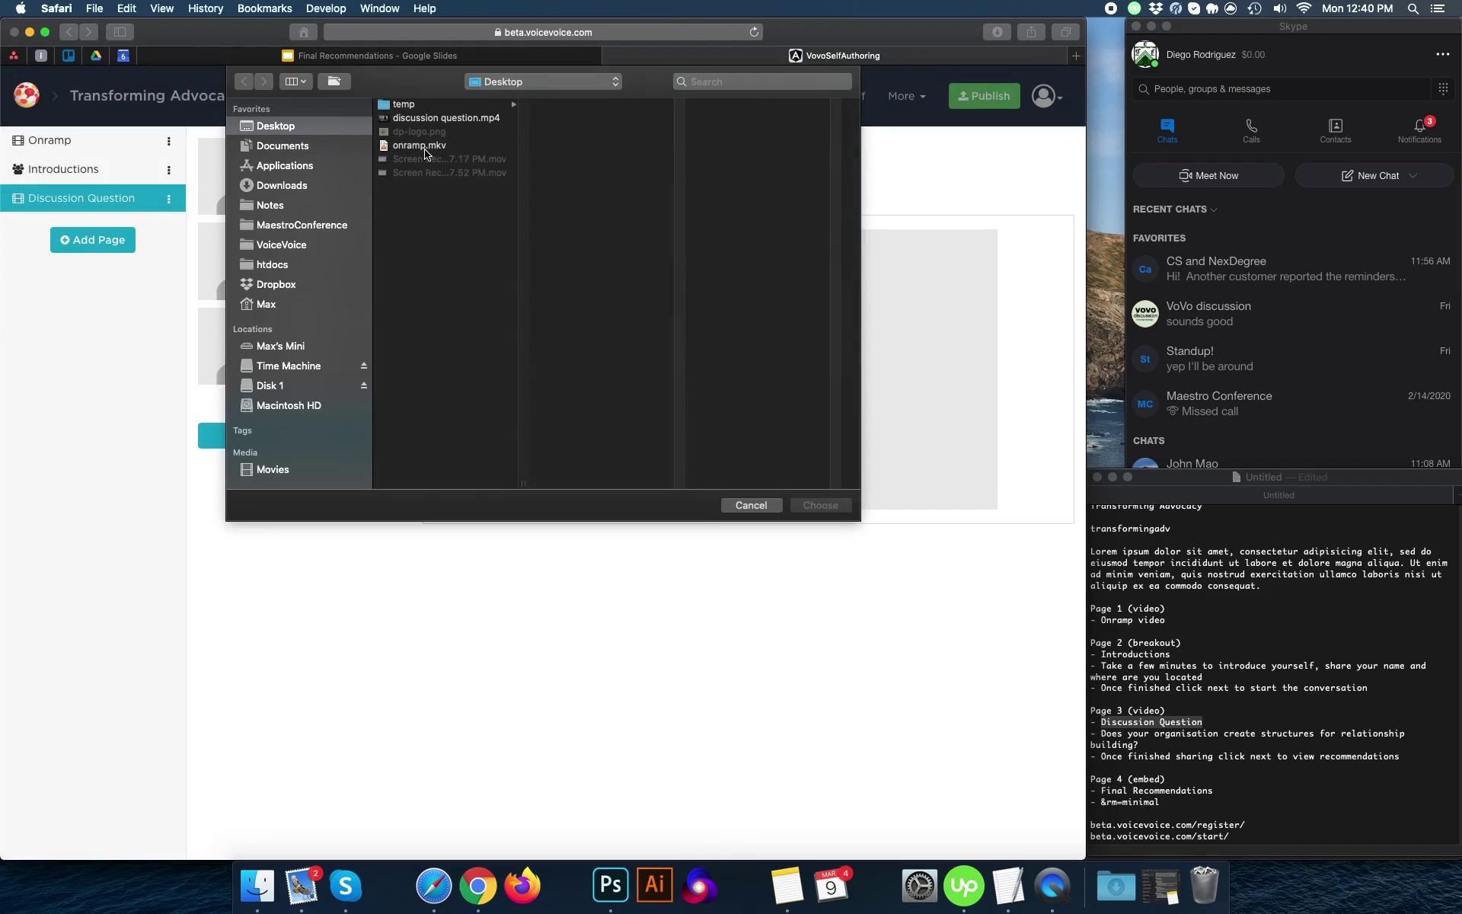
click(823, 503)
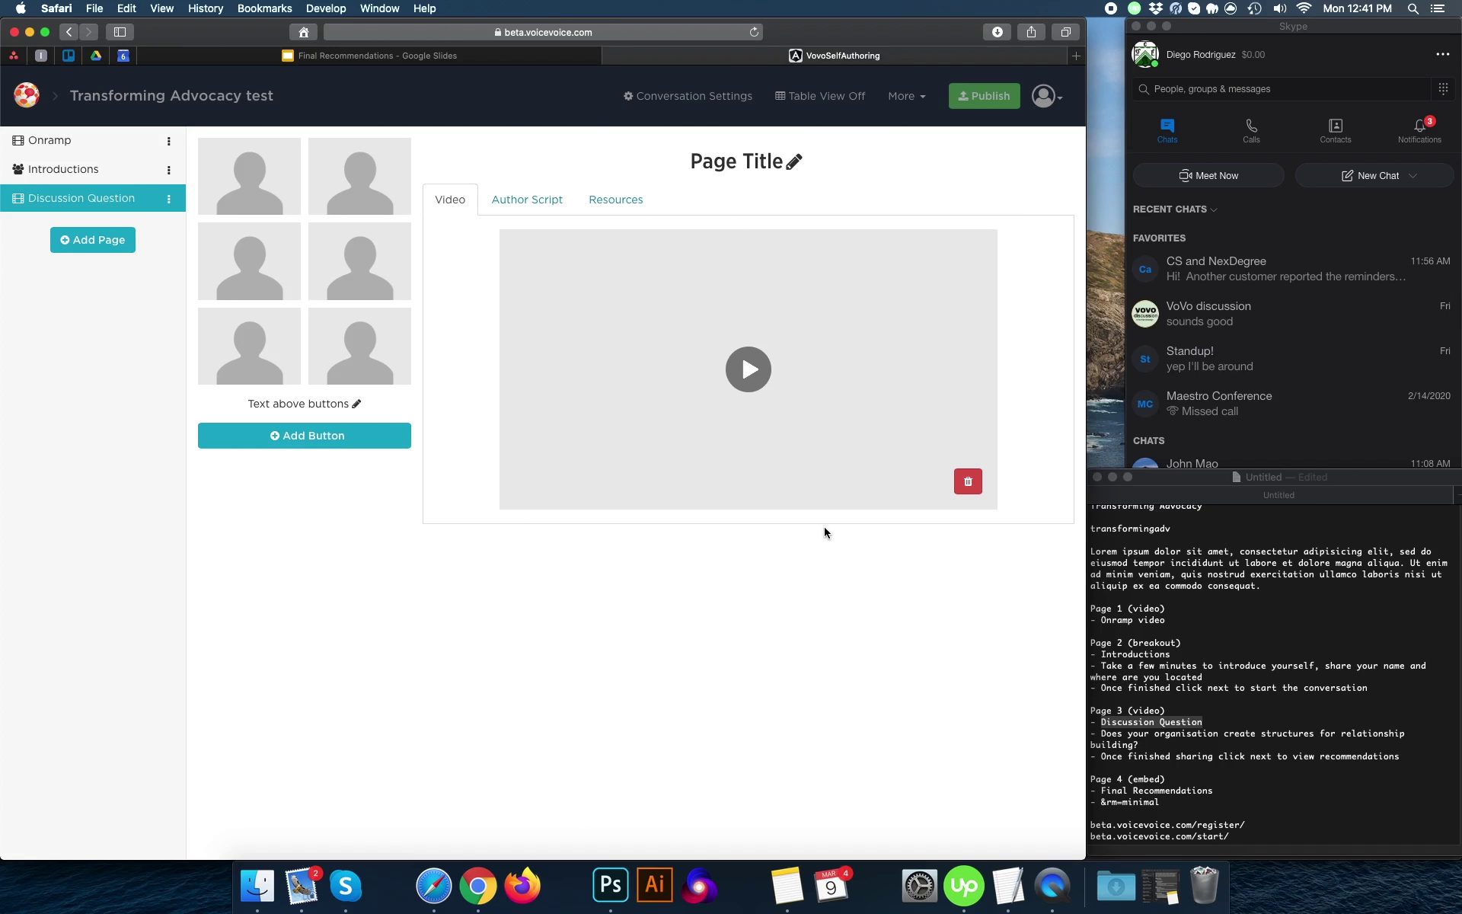
Set the Discussion Question page title to "Does your organisation create structures for relationship building?" from the notes
click(1236, 738)
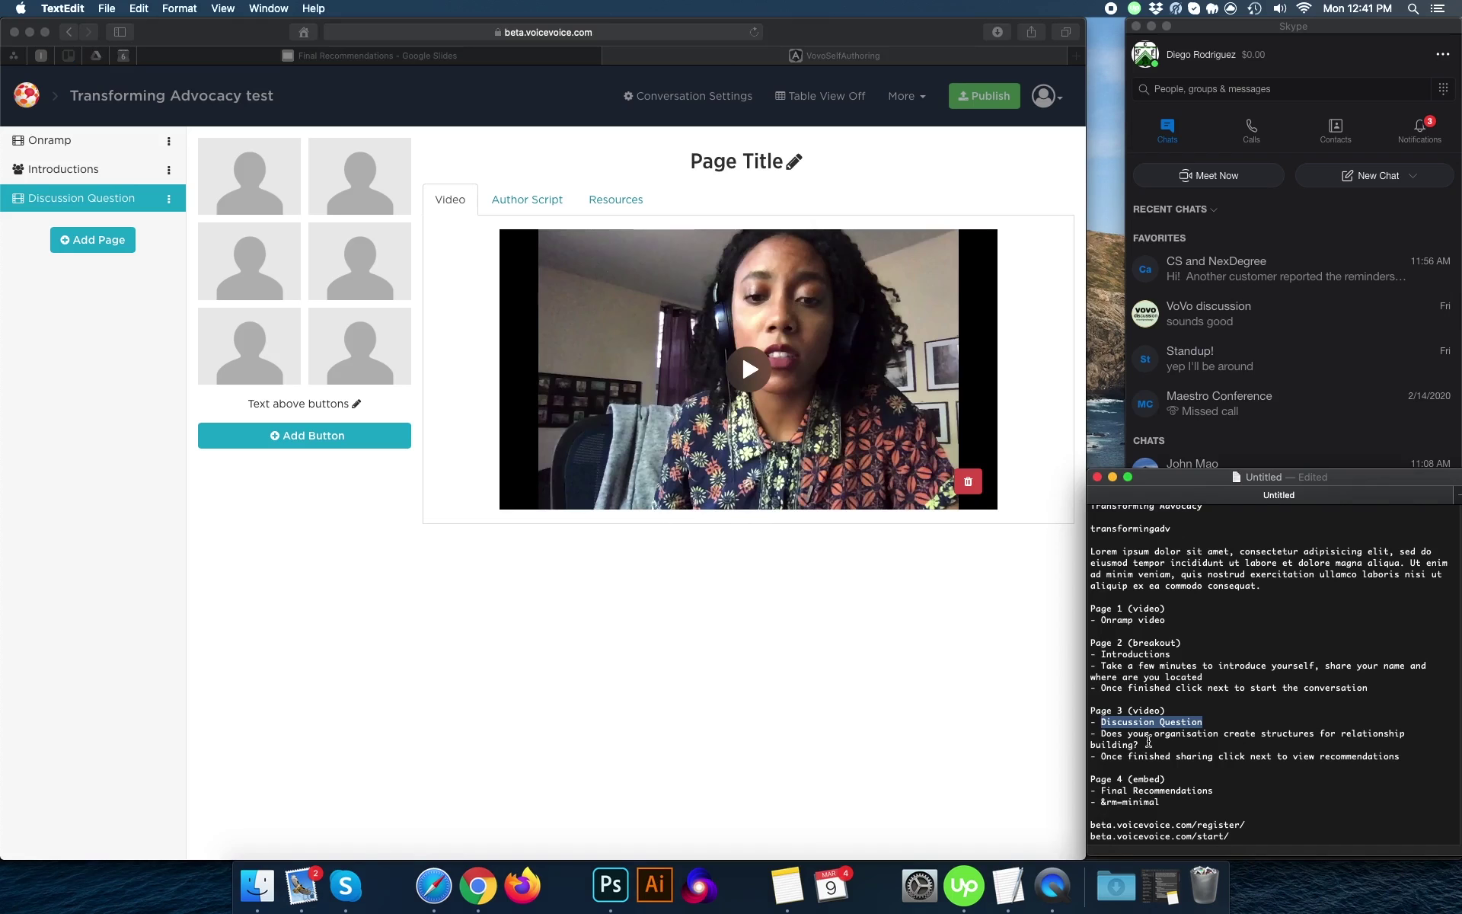
drag(1139, 745, 1101, 733)
key(super+c)
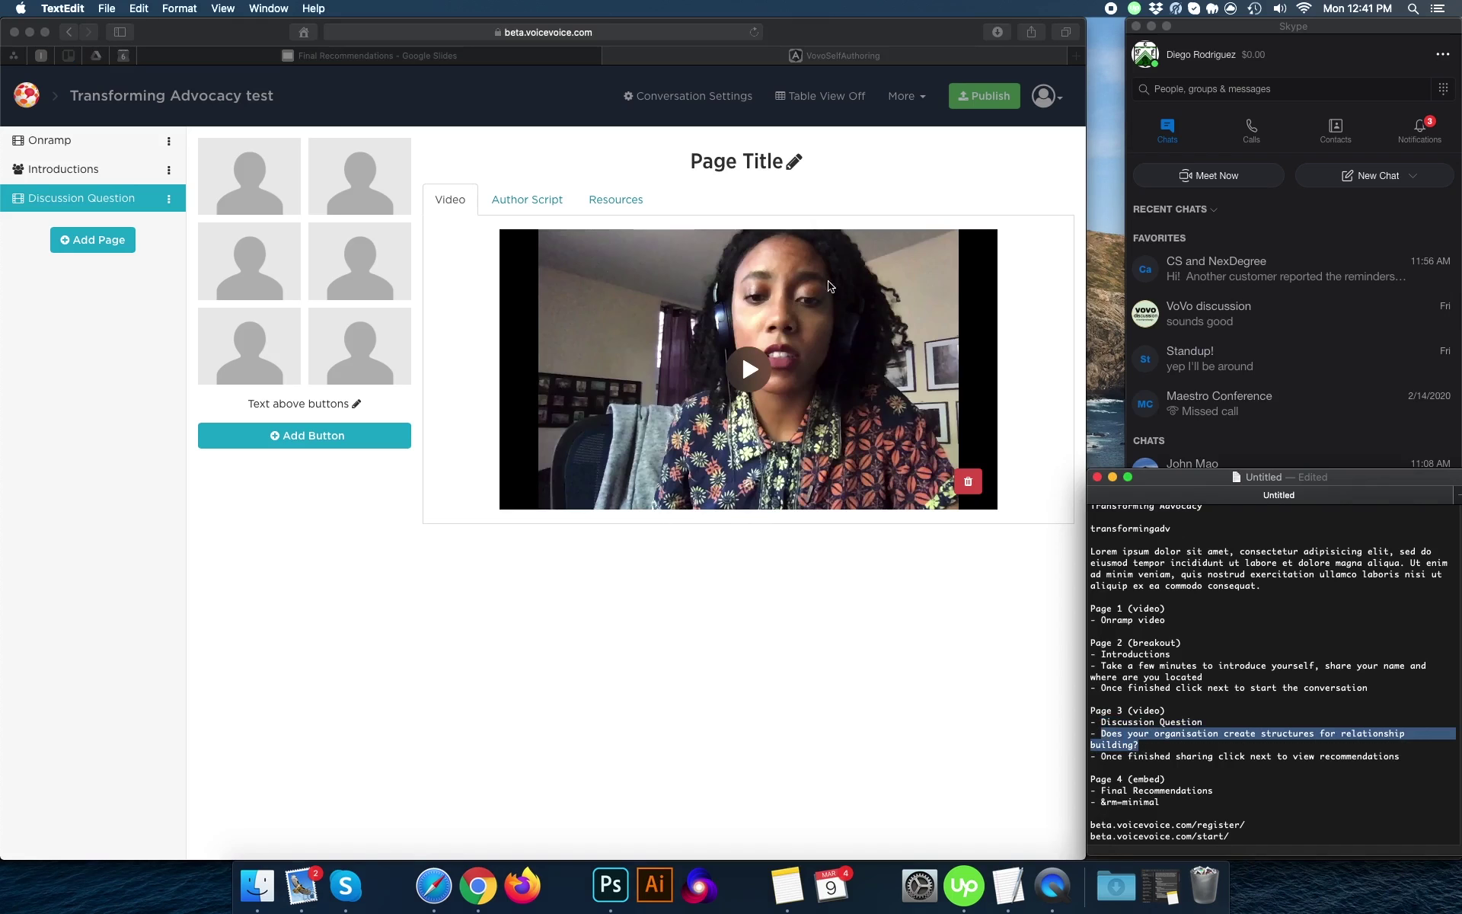
click(745, 161)
click(745, 161)
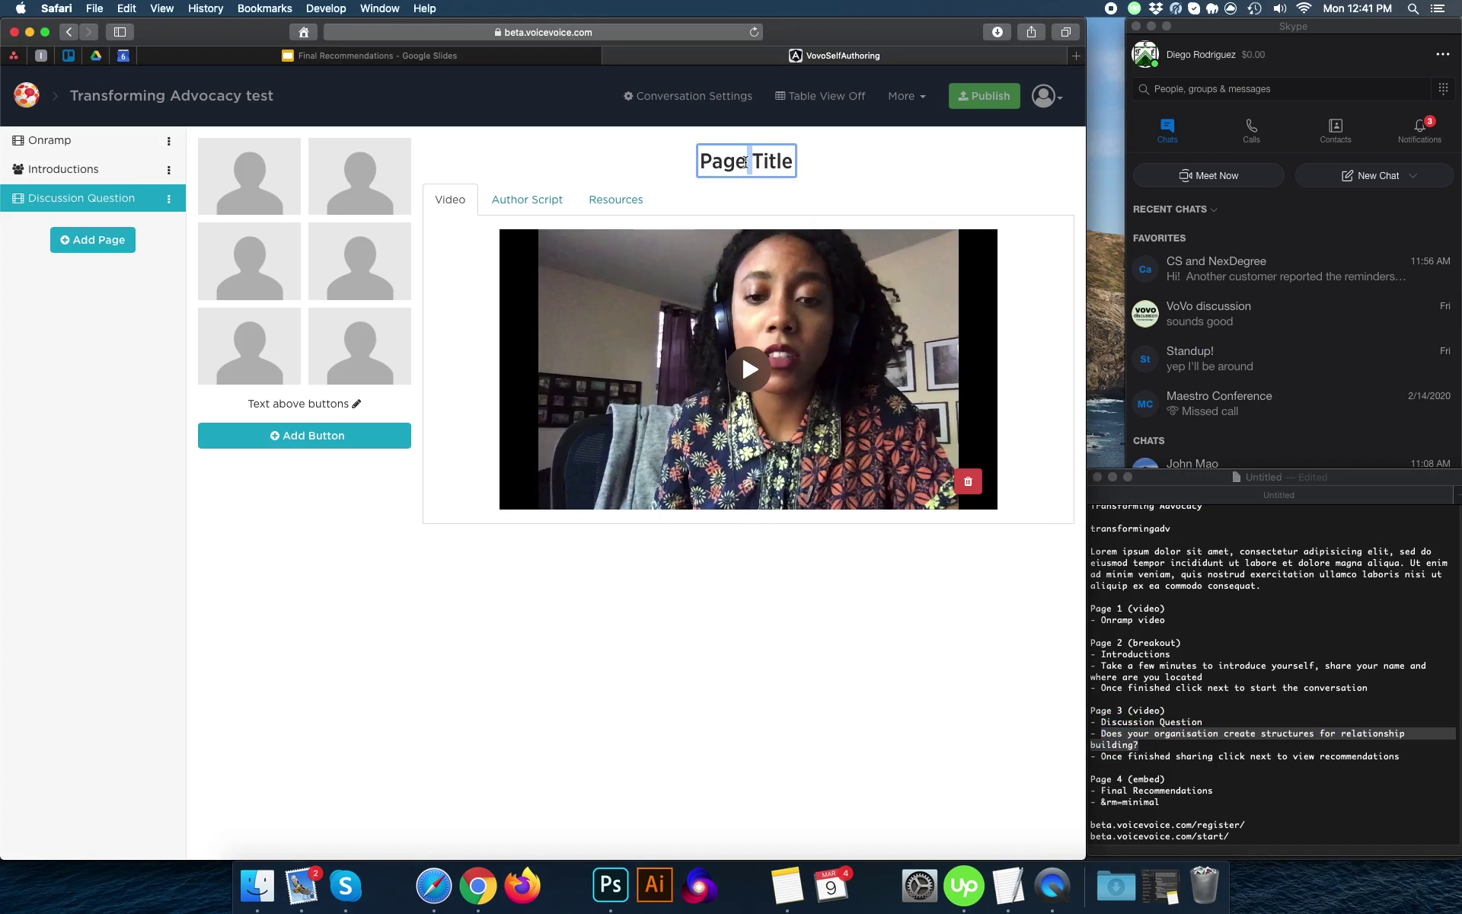
key(super+a)
key(super+v)
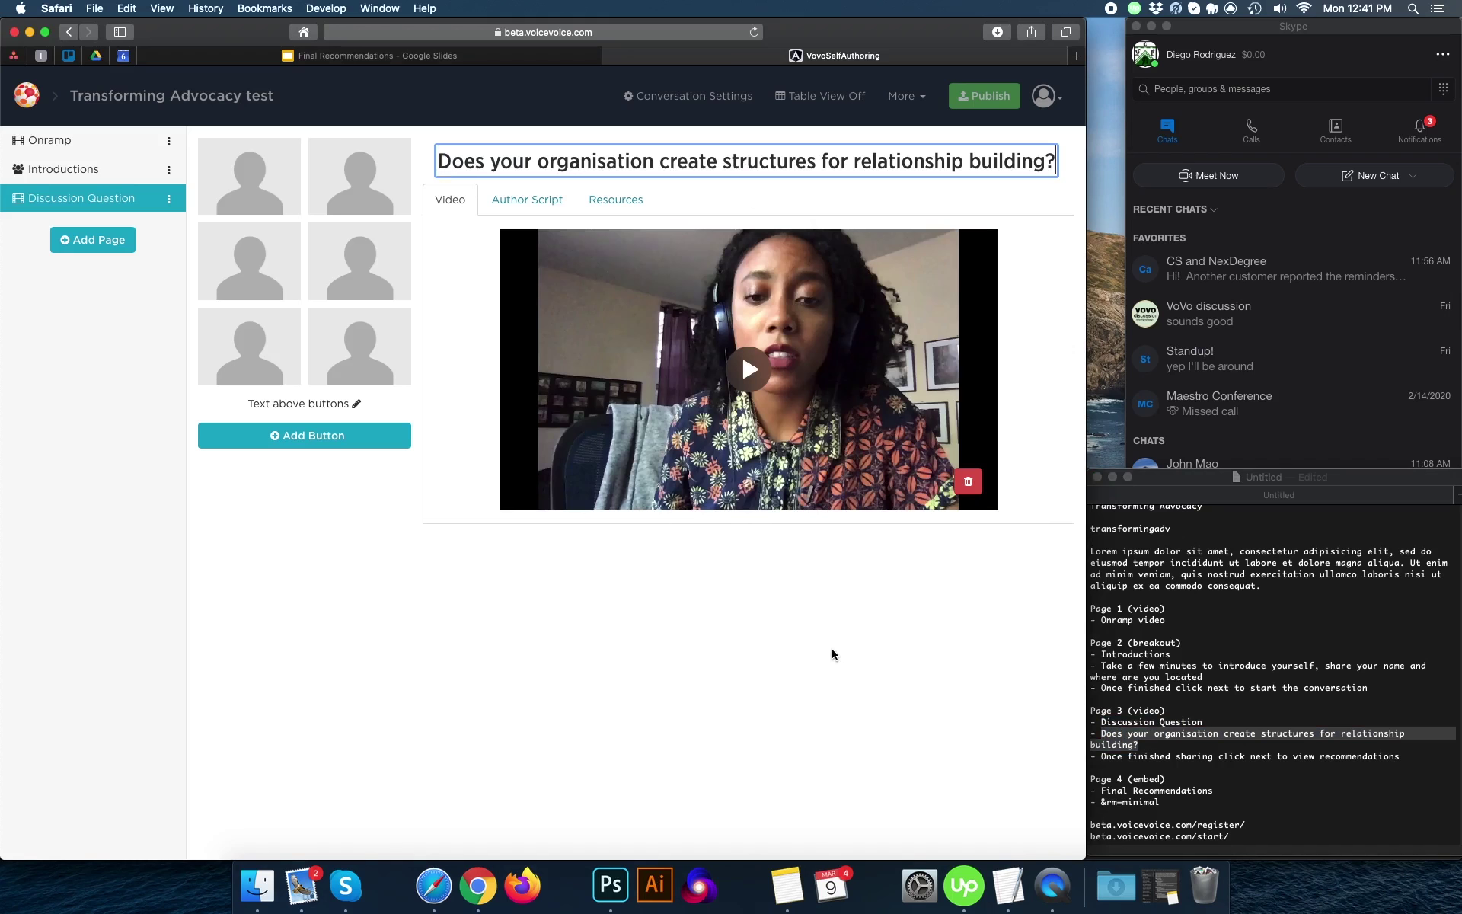
click(831, 647)
Replace the Discussion Question page's text above the buttons with "Once finished sharing click next to view recommendations" from the notes
click(1396, 760)
drag(1407, 759, 1101, 756)
key(super+c)
click(268, 402)
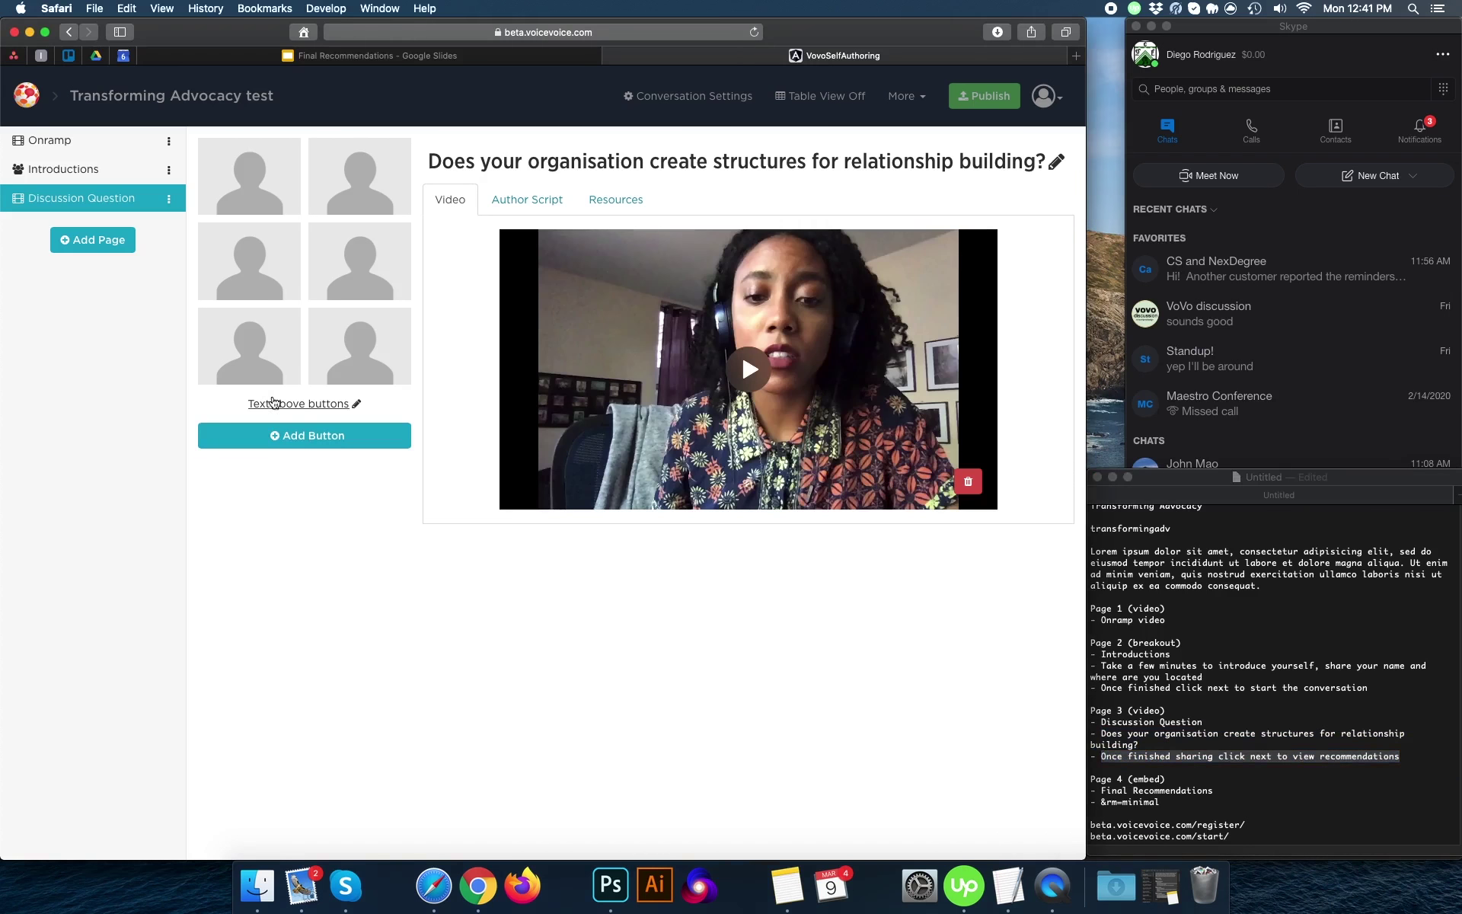
key(super+a)
key(super+v)
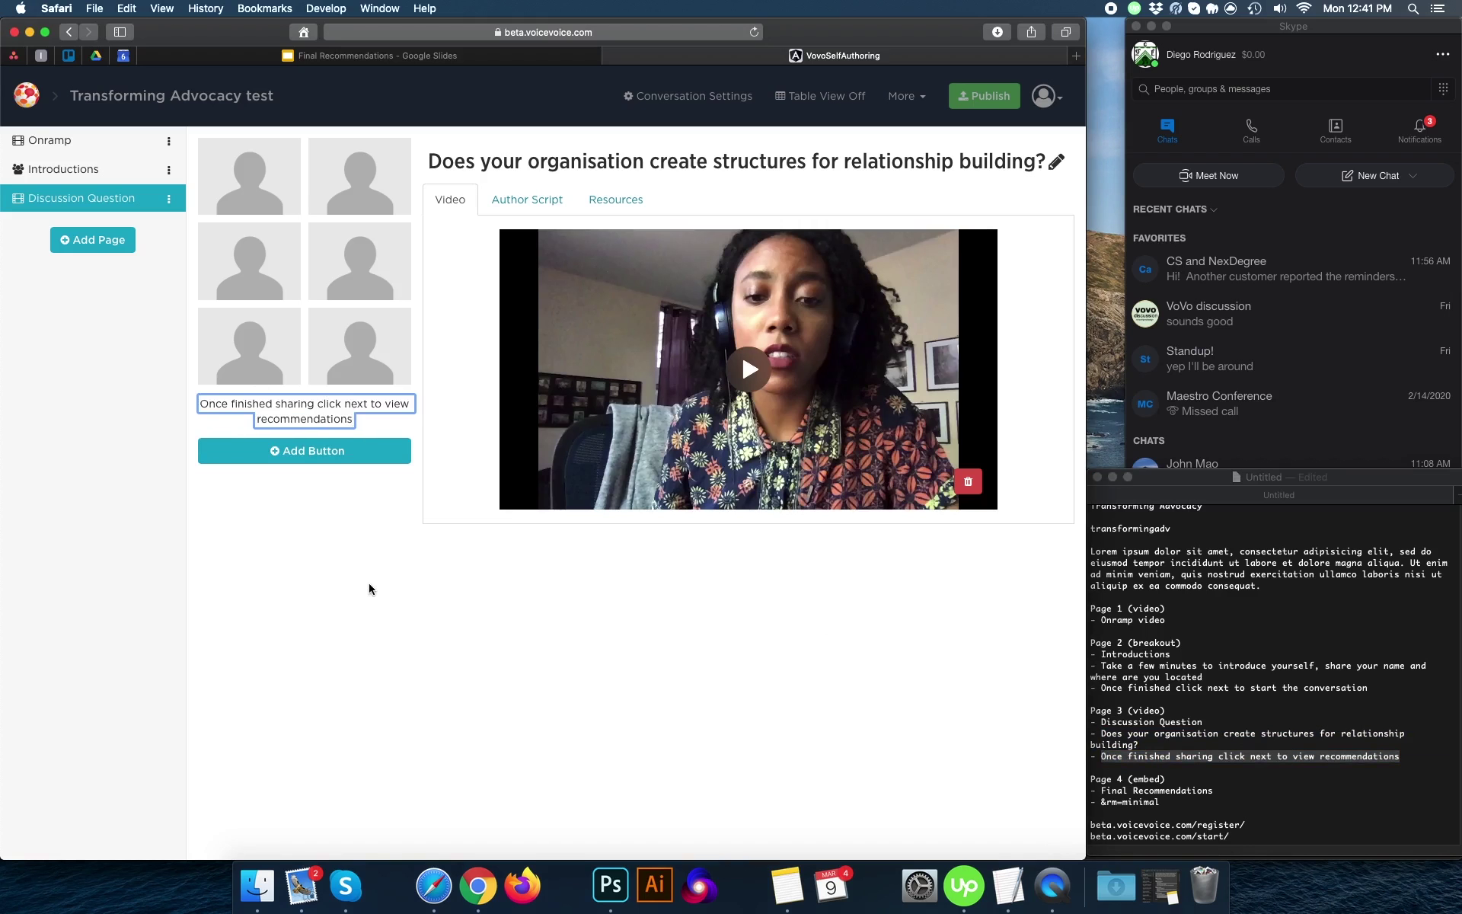
click(369, 586)
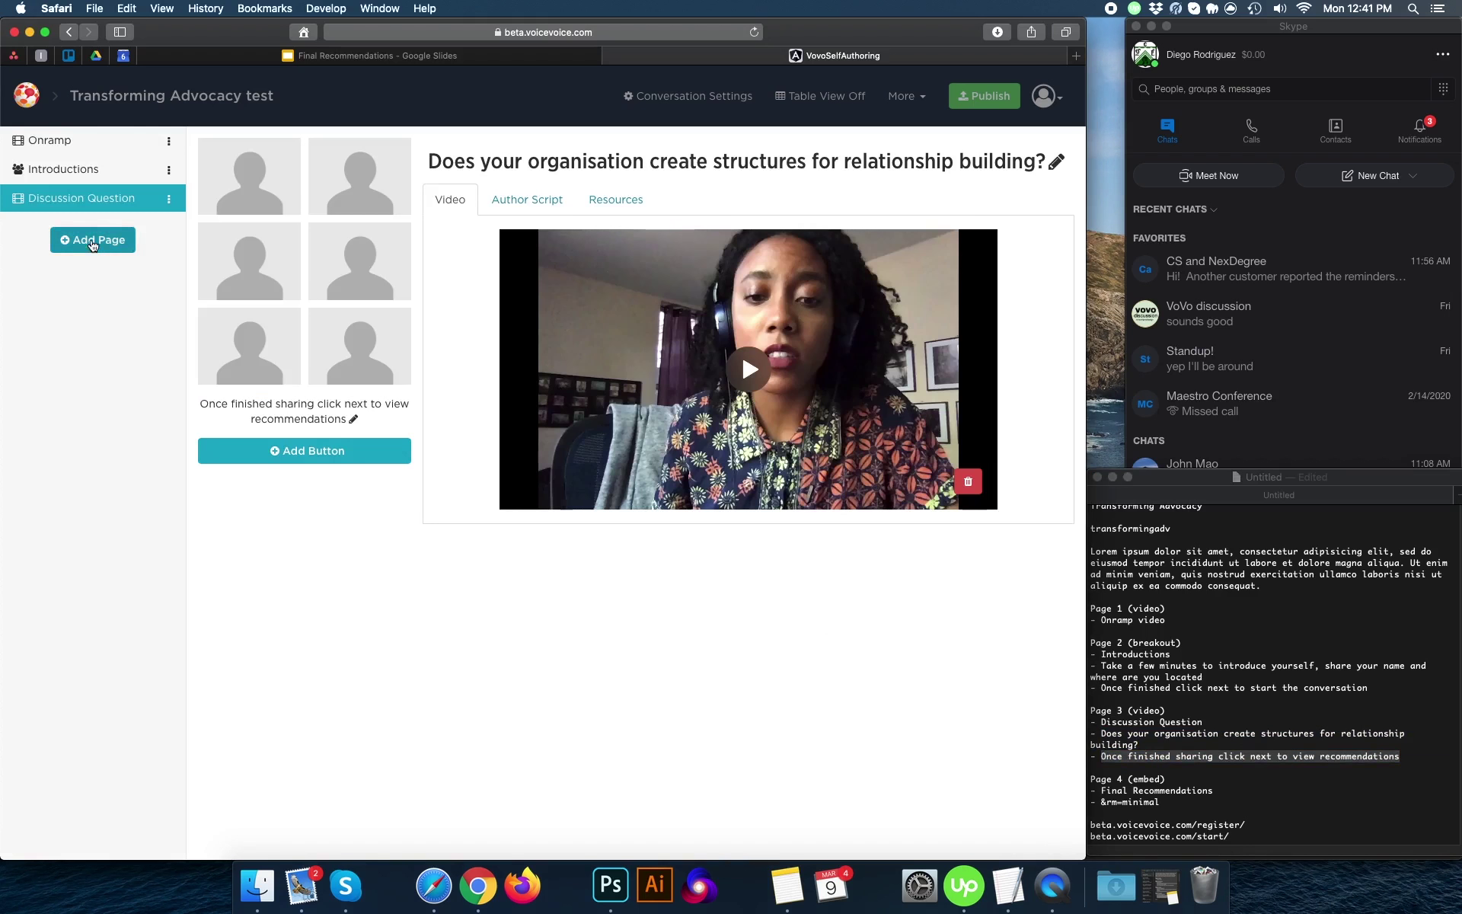
Add an Embed Code page with the internal name "Final Recommendations" copied from the notes and save it
click(94, 239)
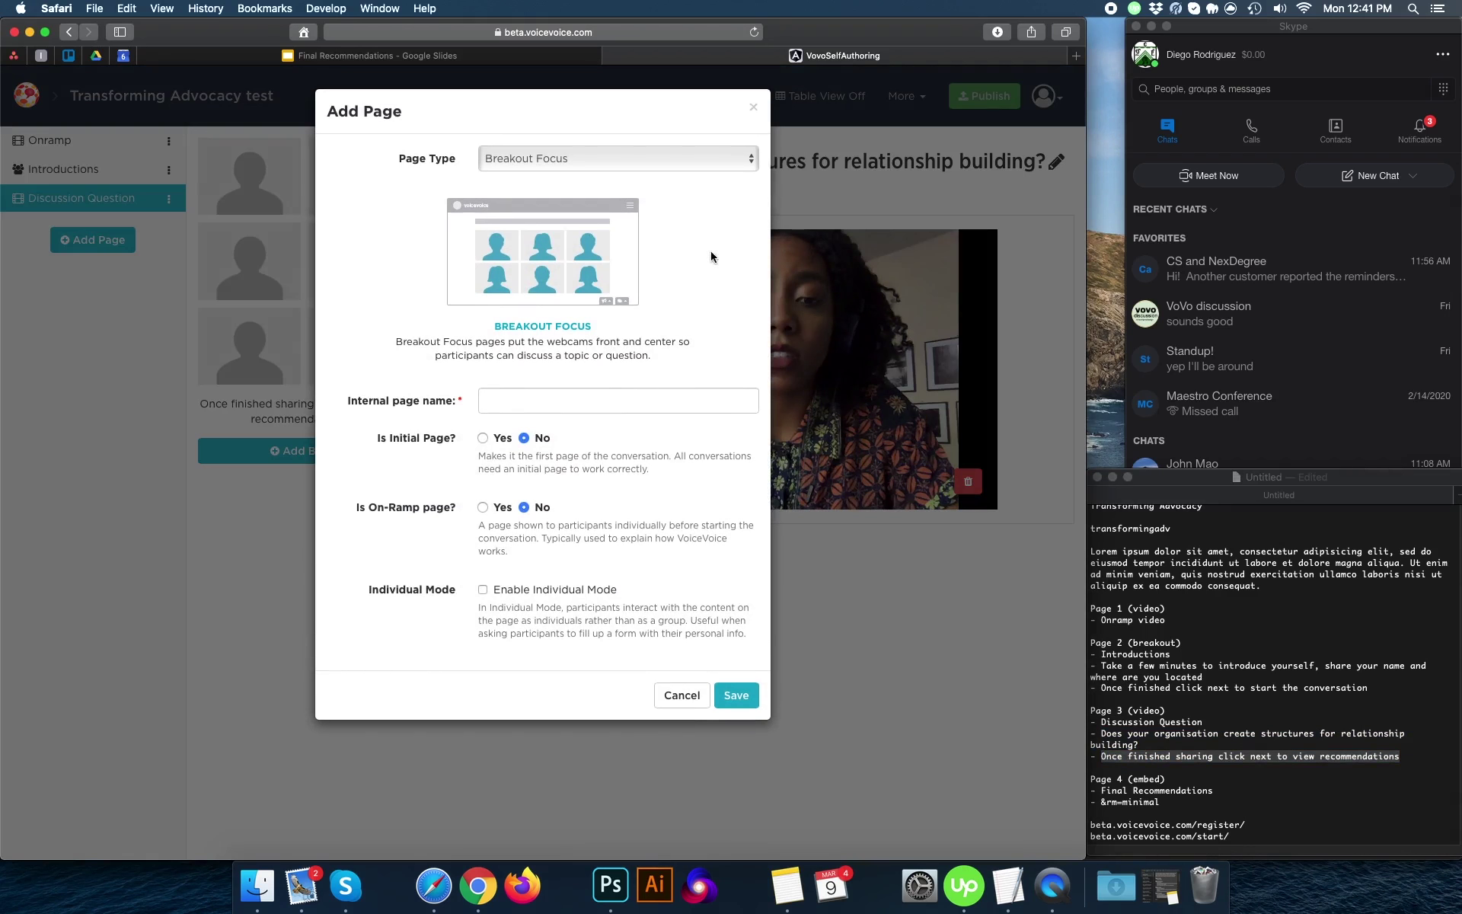
click(574, 153)
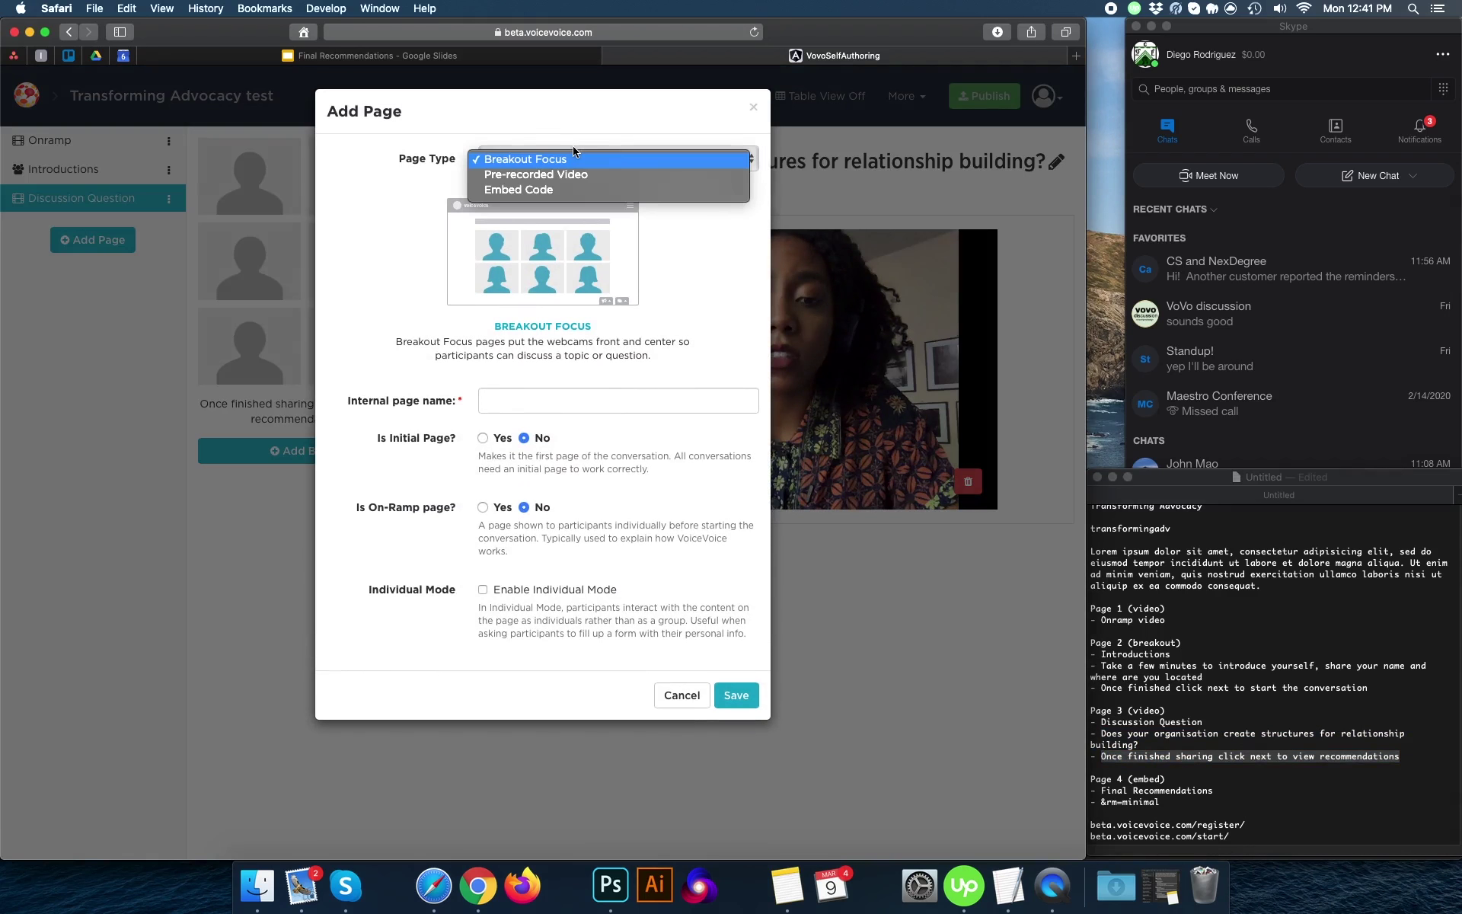
click(573, 189)
click(1202, 782)
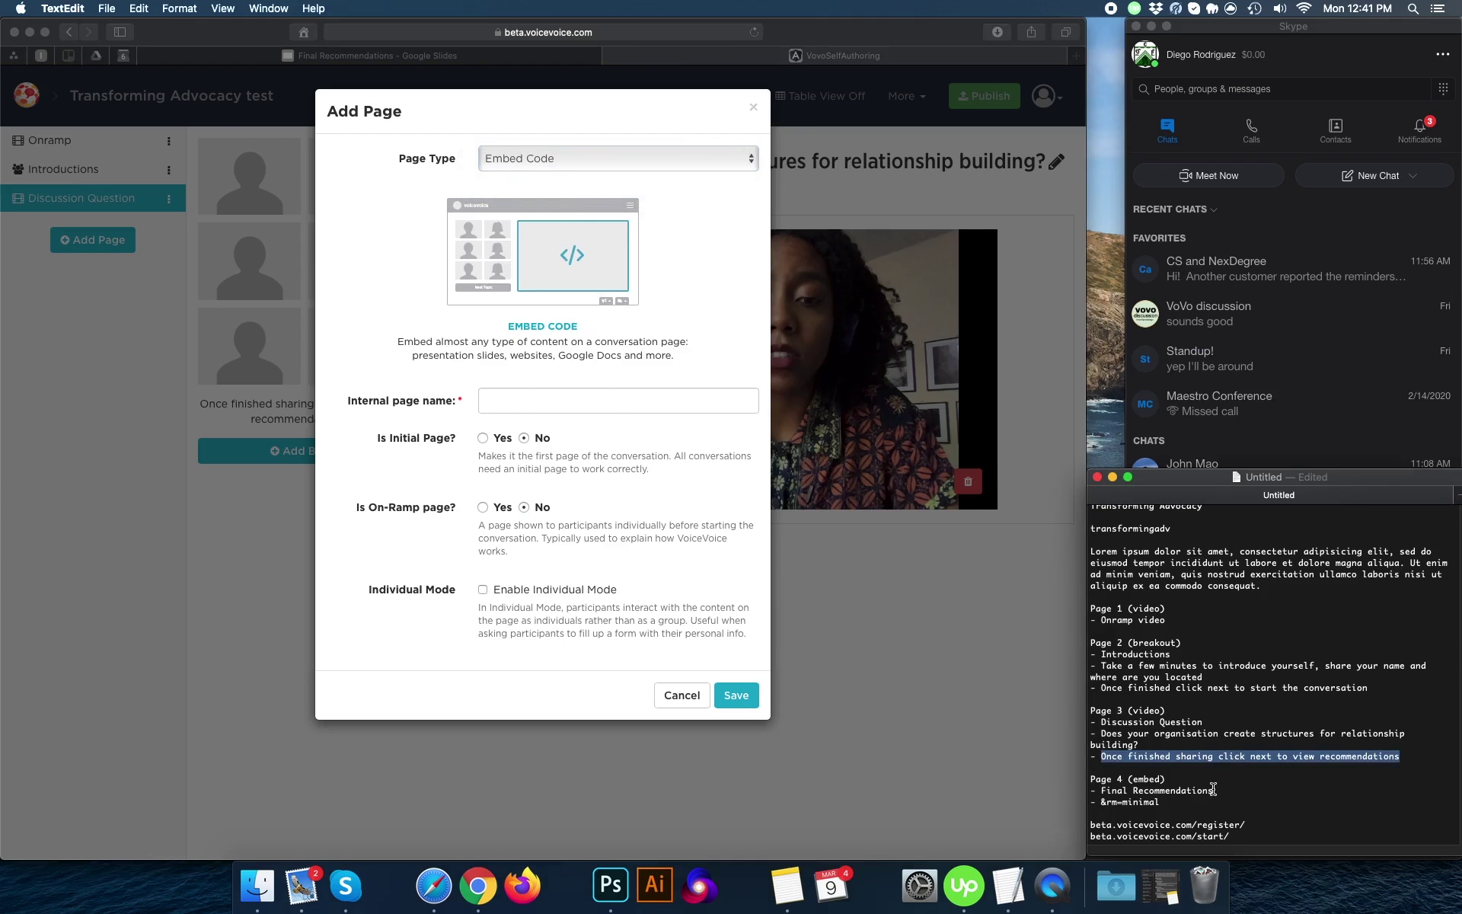
drag(1214, 791, 1102, 791)
key(super+c)
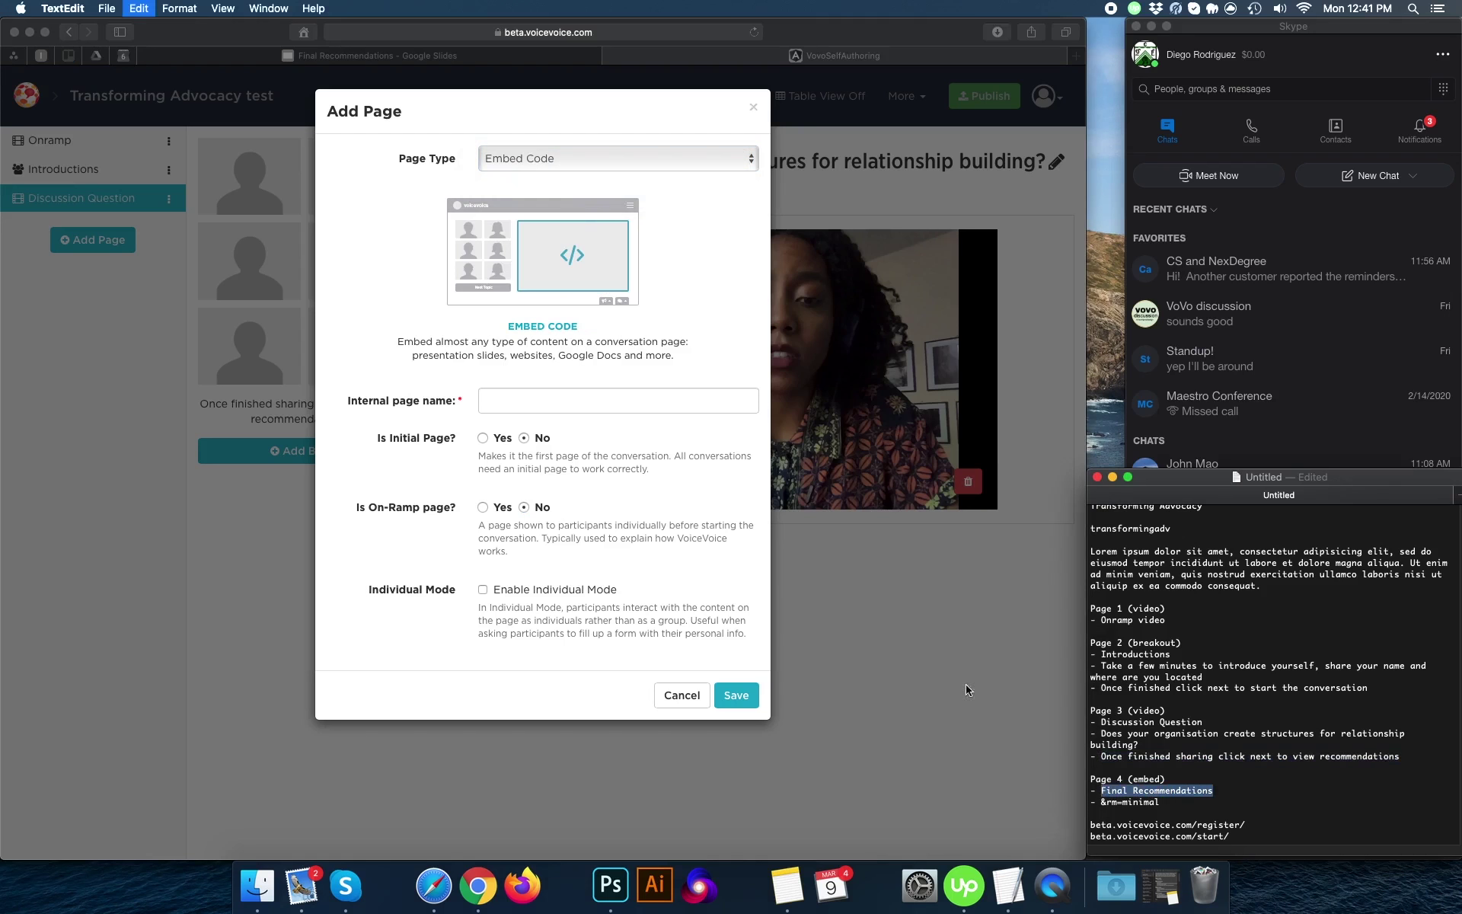
click(570, 401)
key(super+v)
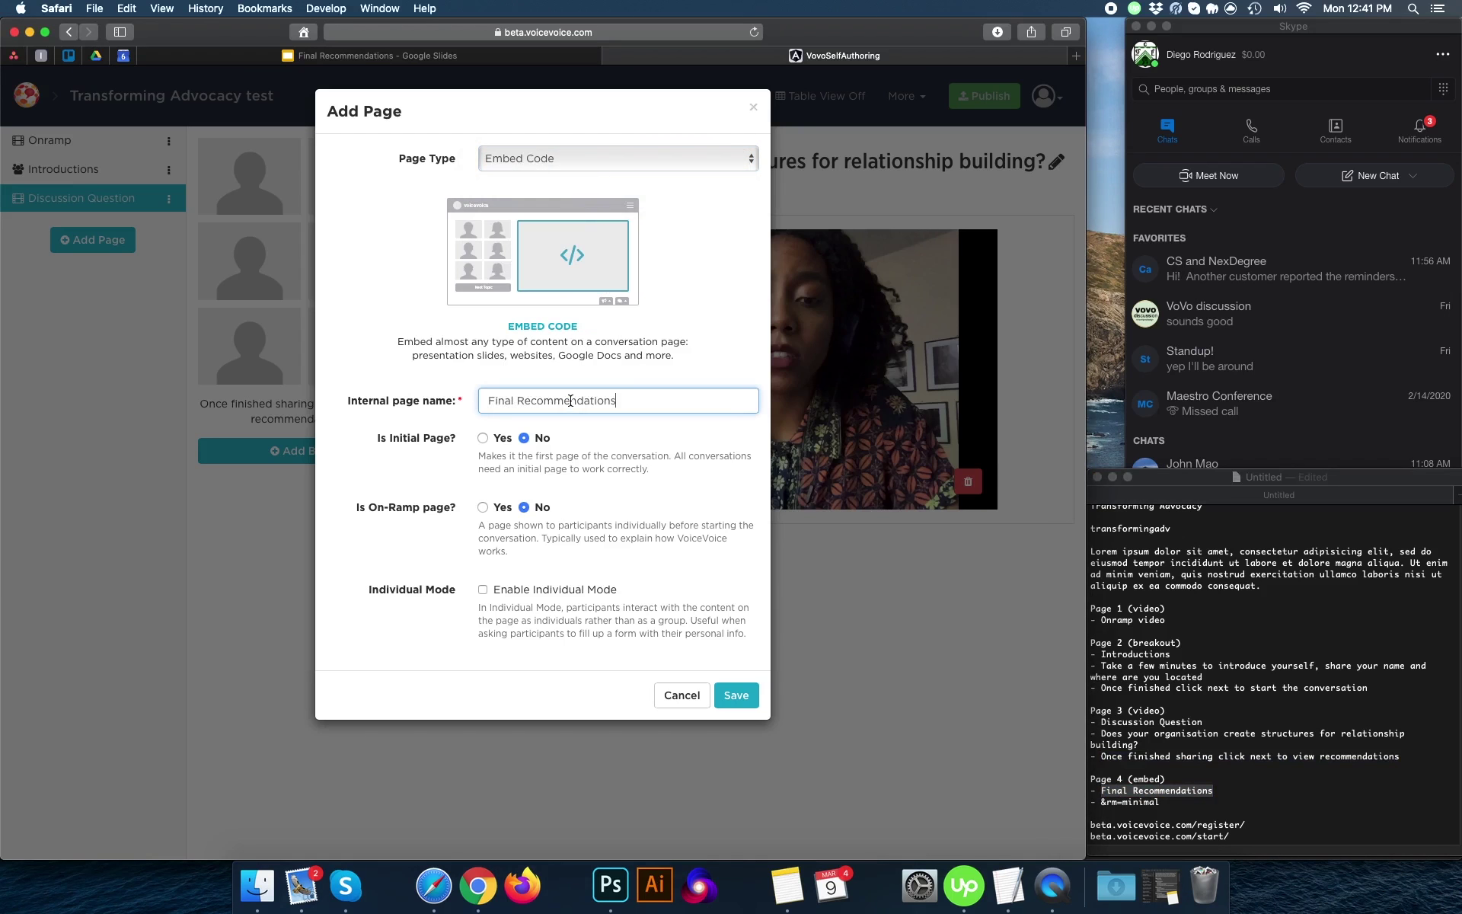
click(737, 695)
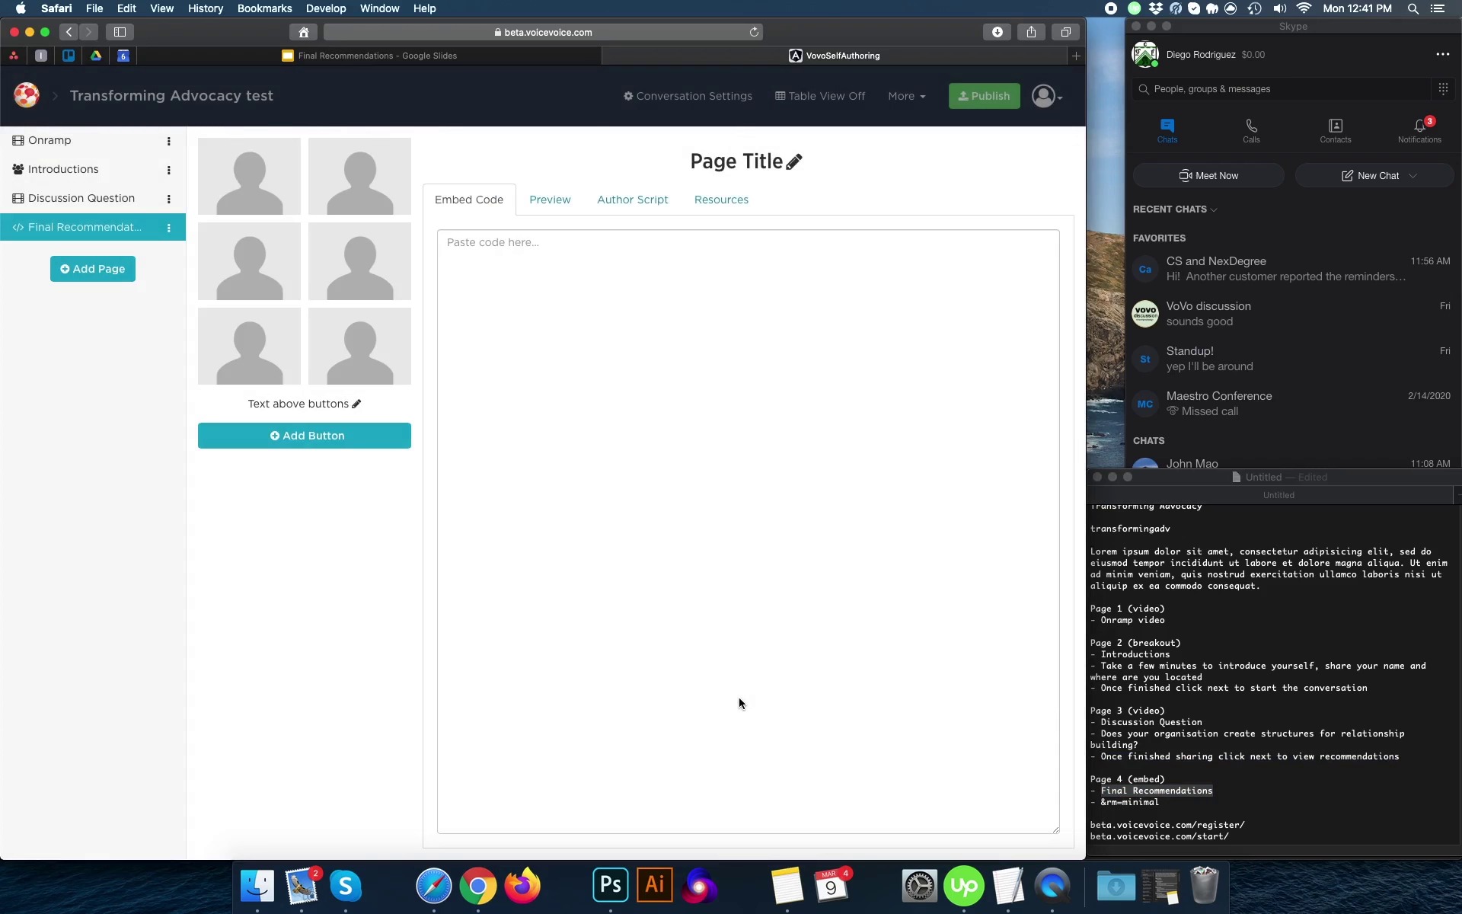
Switch to the Final Recommendations presentation in Google Slides and publish it to the web
click(670, 592)
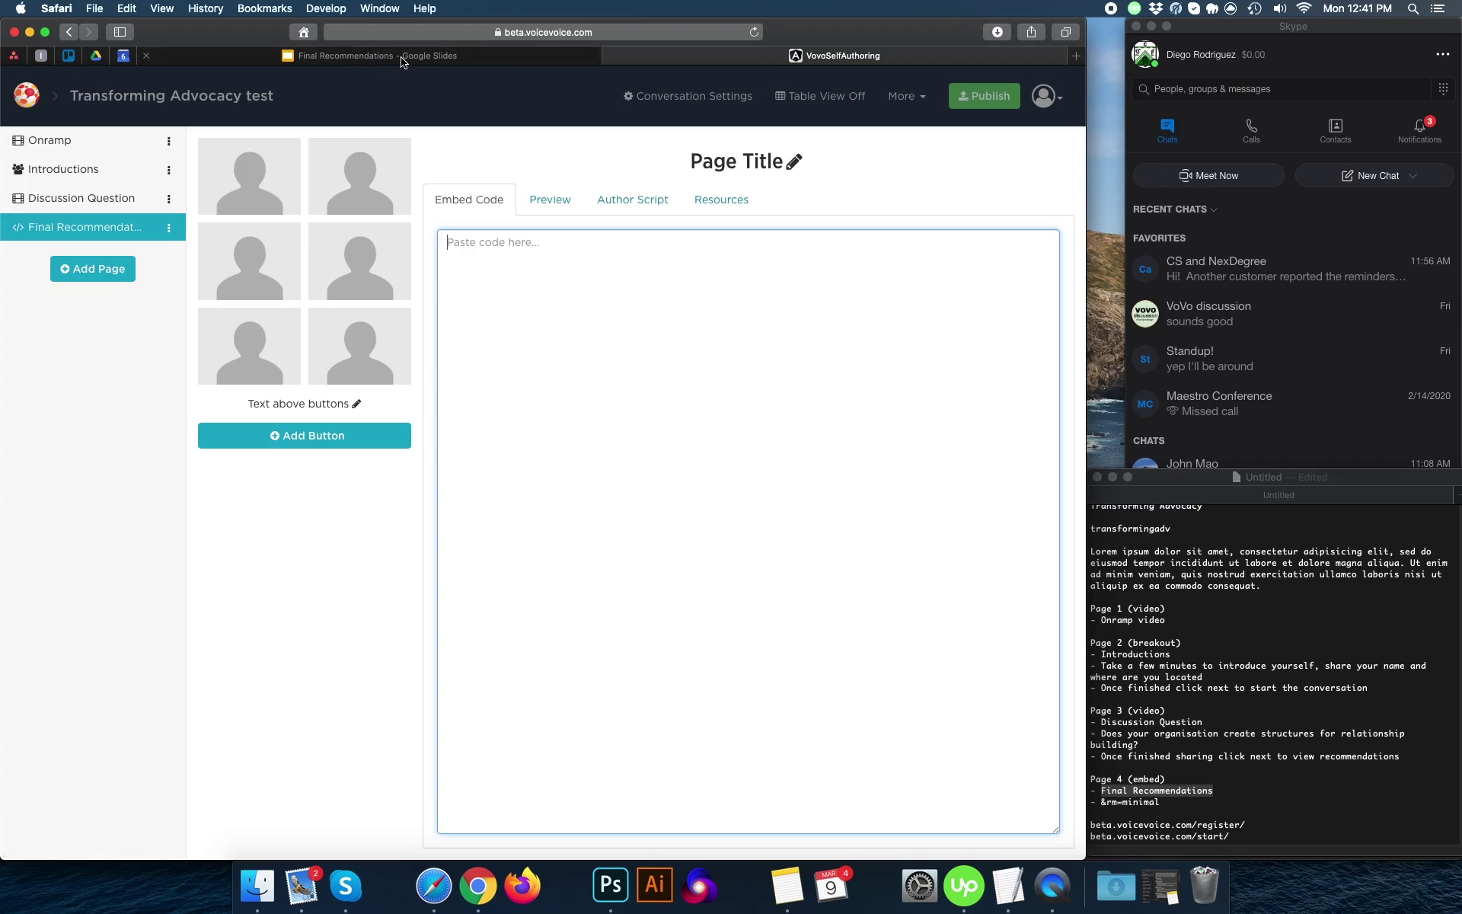
click(444, 60)
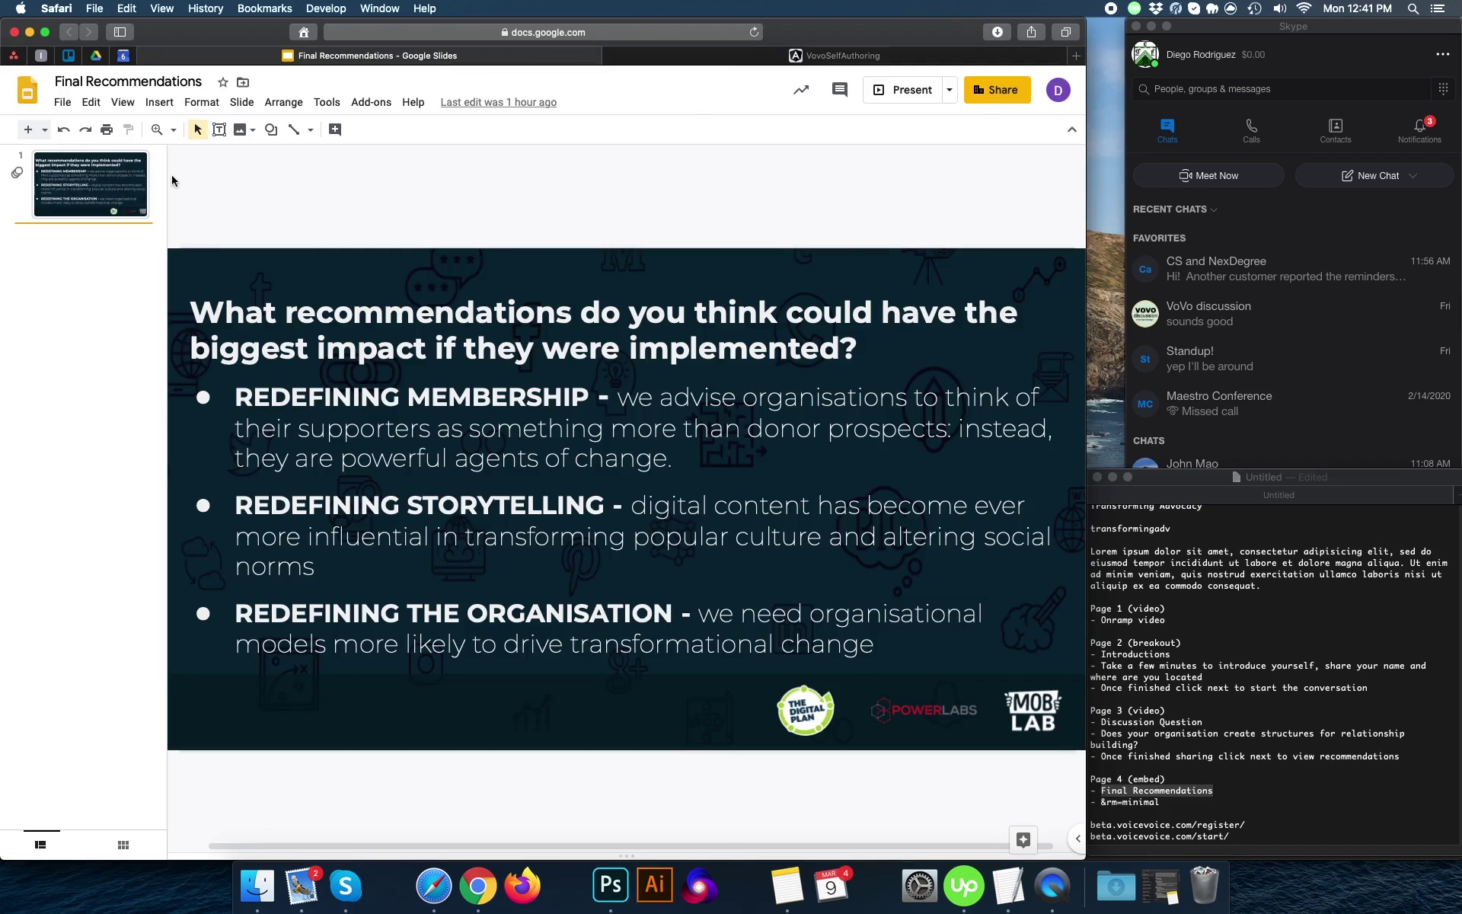
click(66, 109)
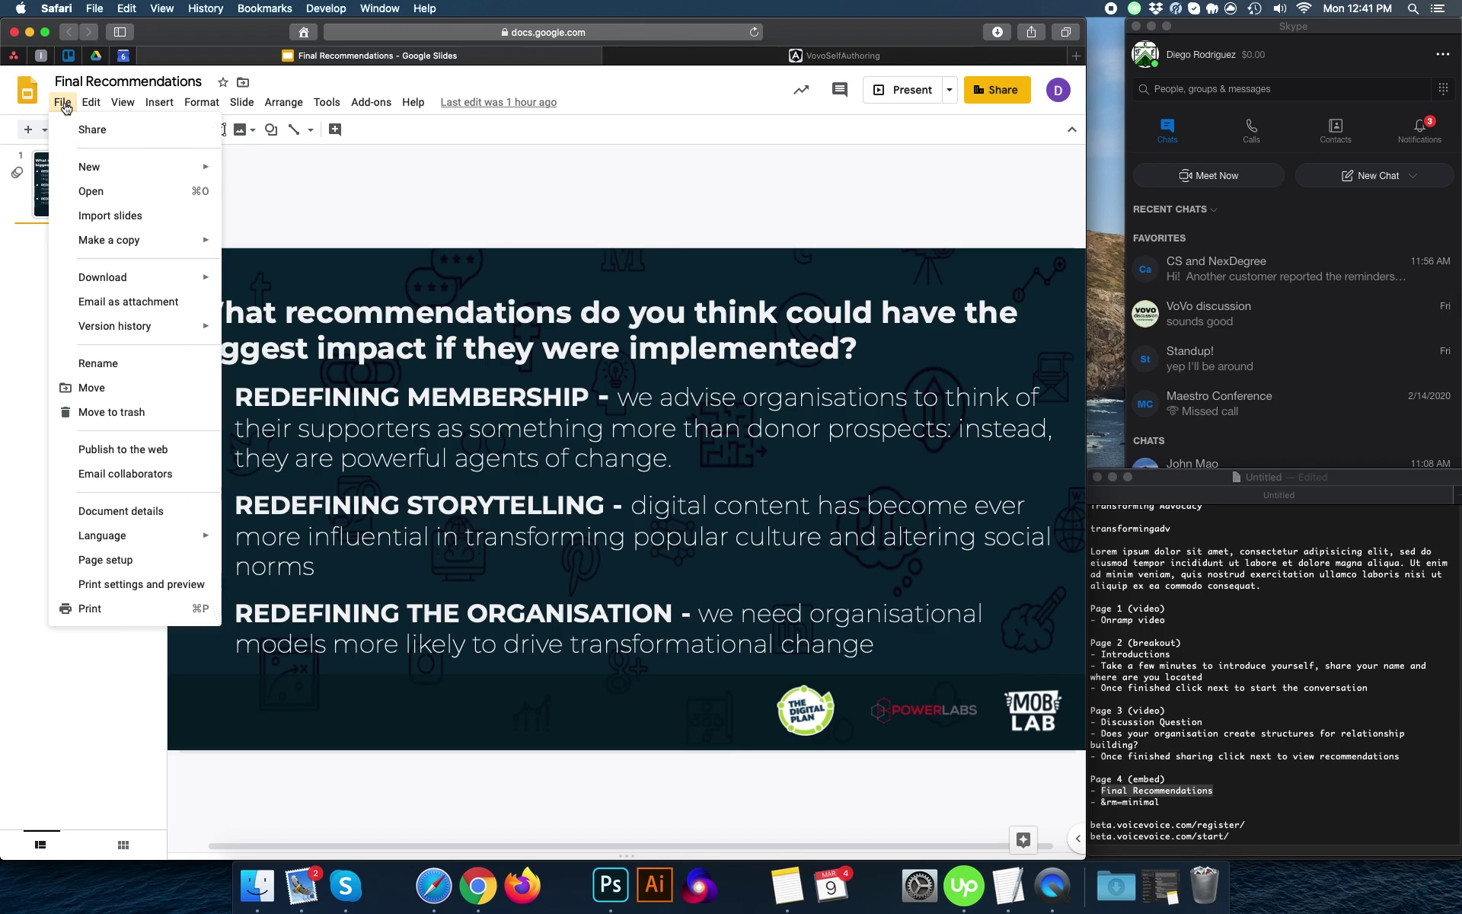
click(132, 451)
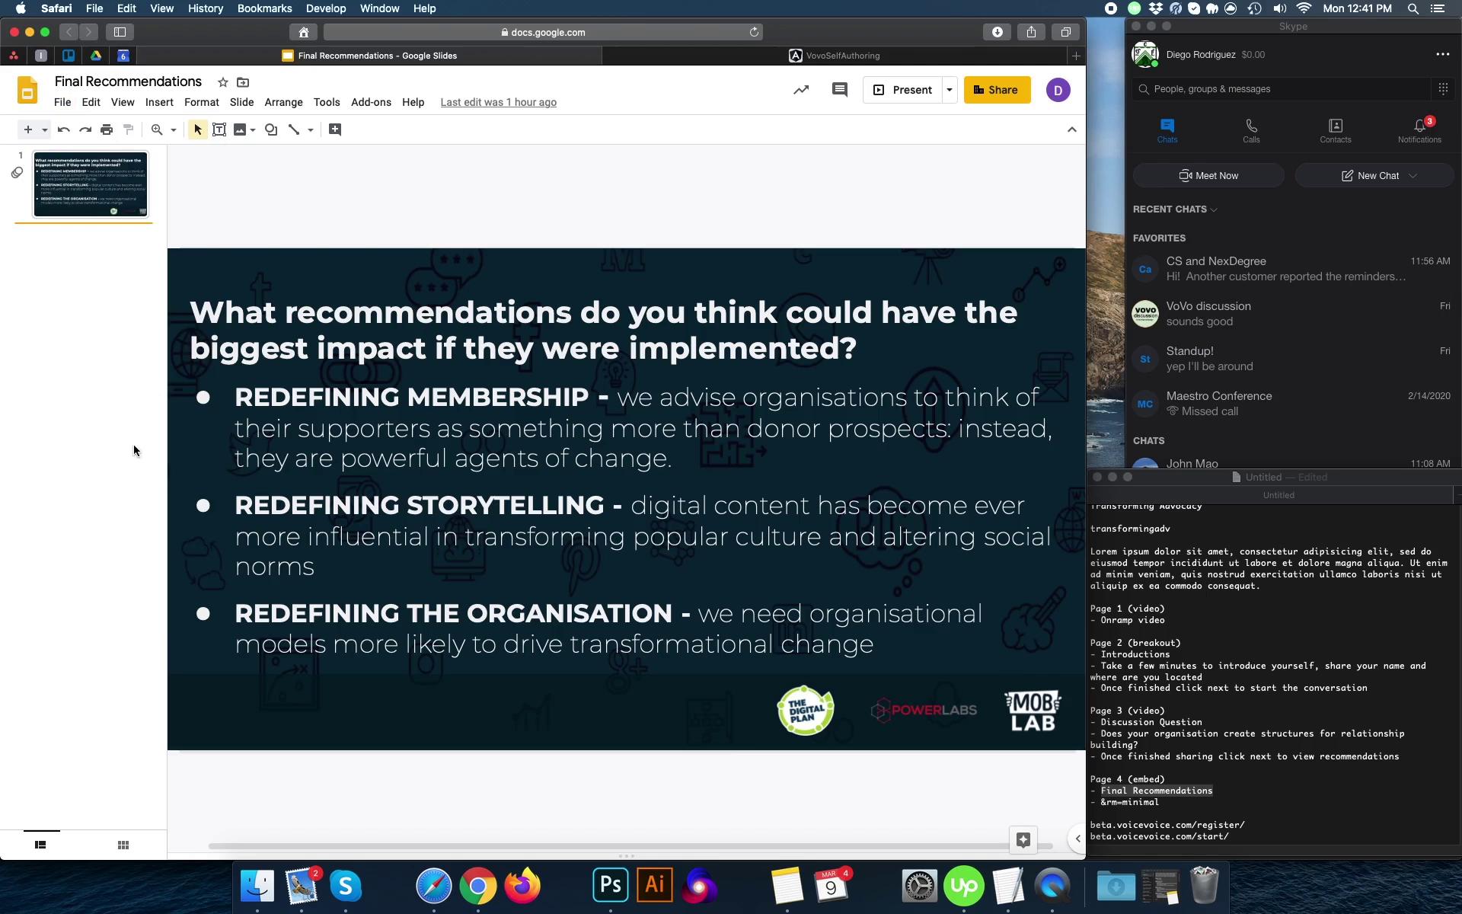
click(403, 567)
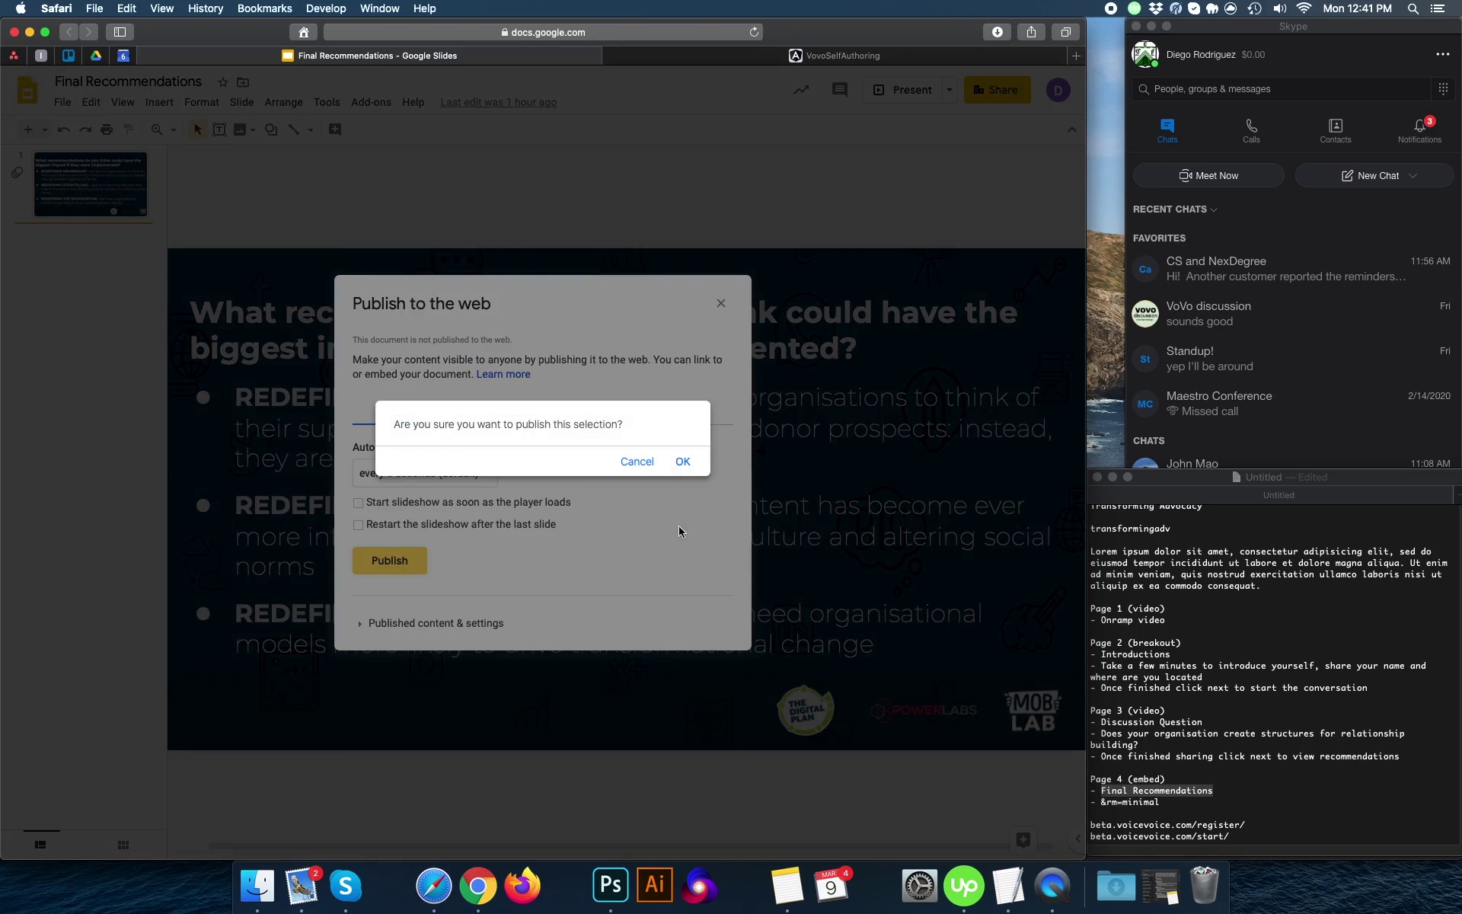
click(683, 462)
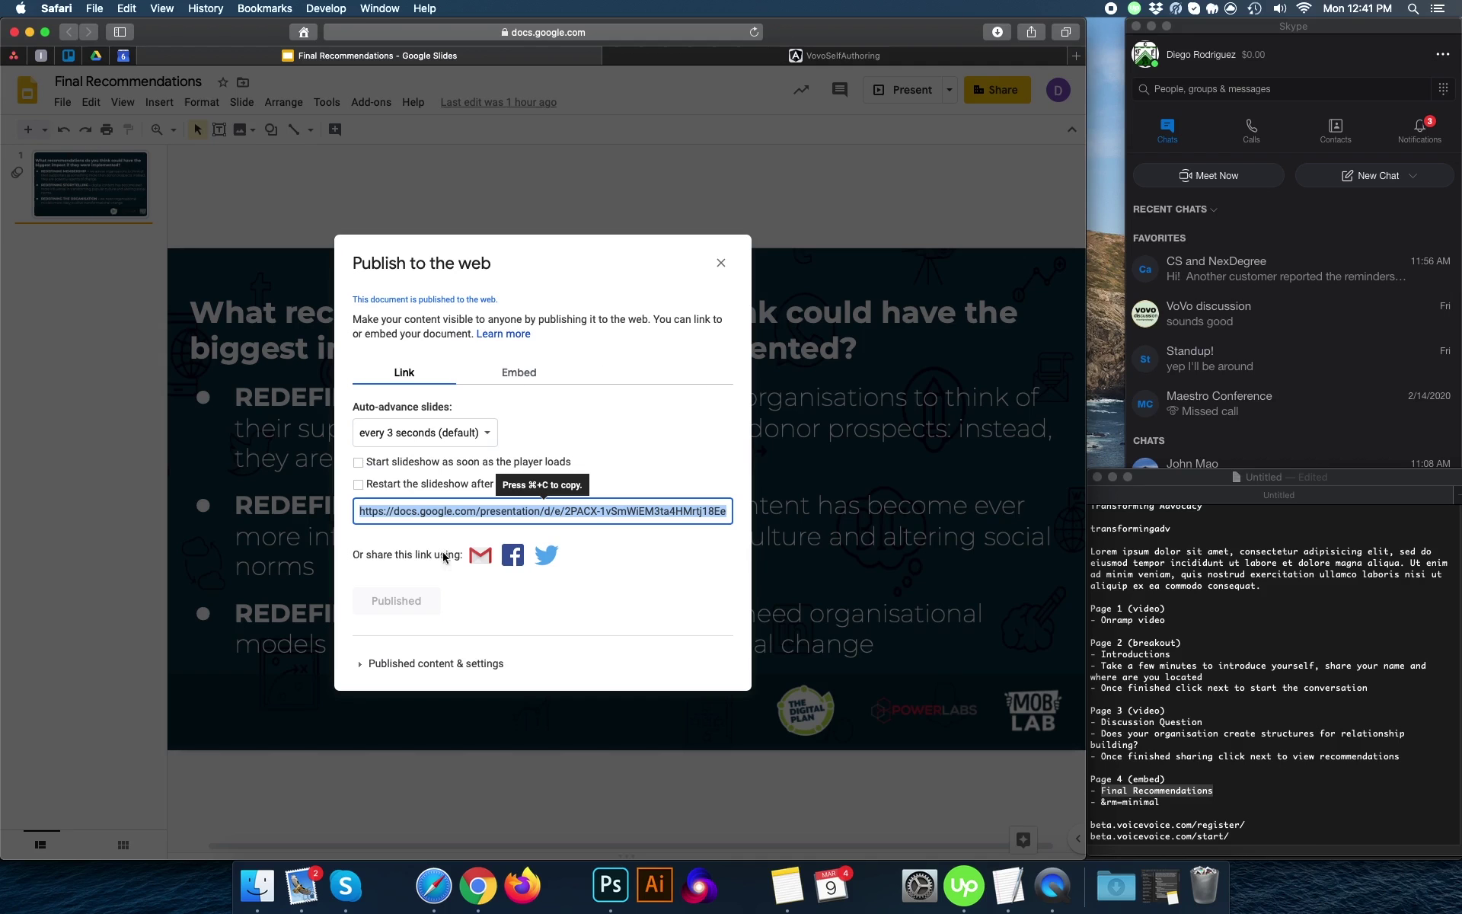
Copy the published presentation's iframe embed code and paste it as the Final Recommendations page's embed code in VoiceVoice self-authoring
key(super+c)
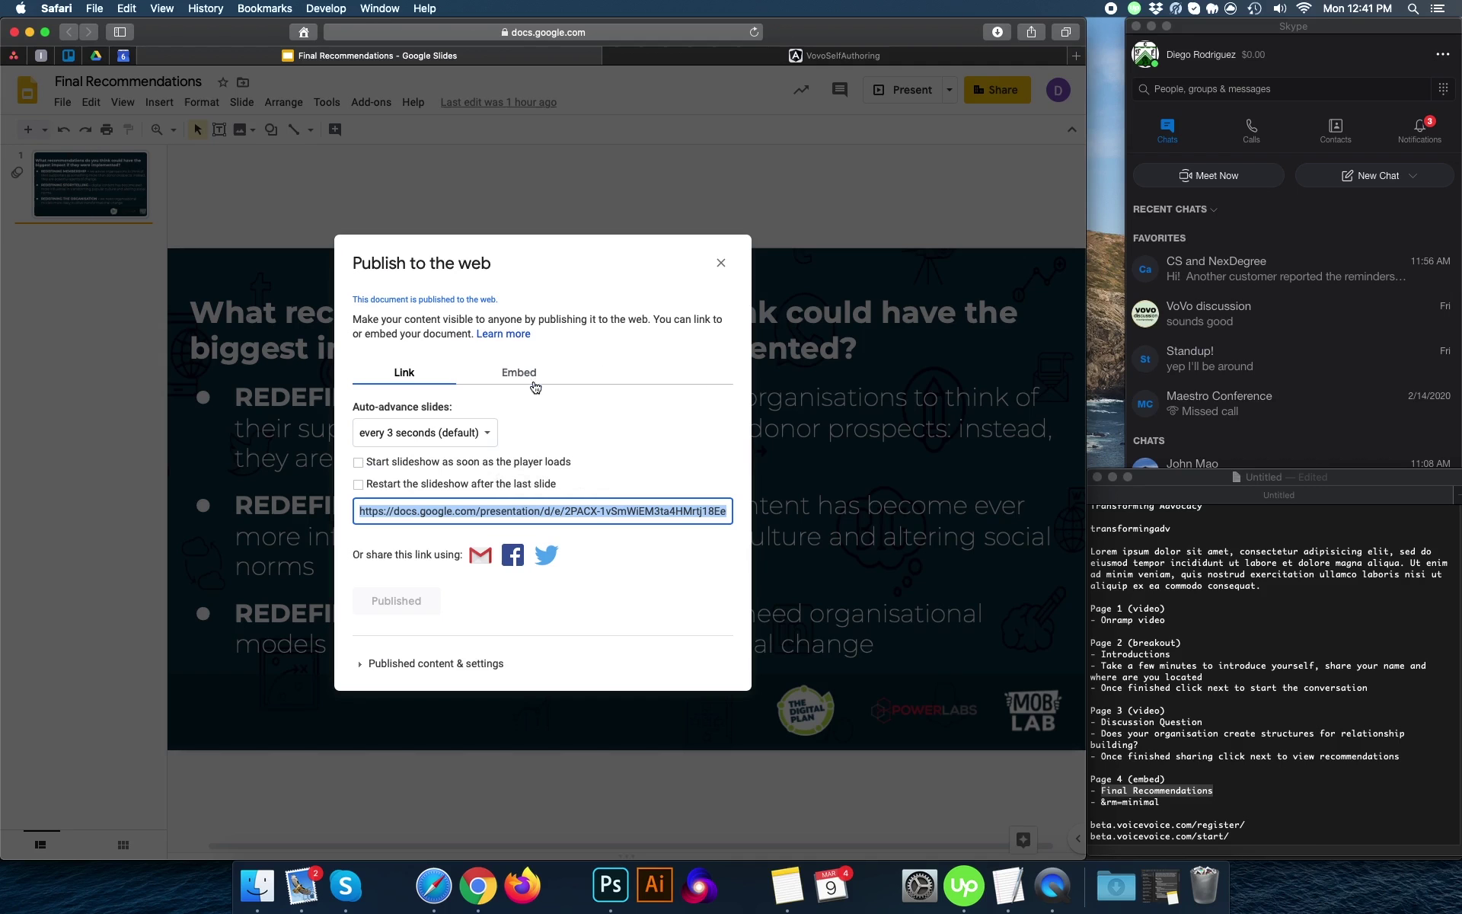
click(518, 376)
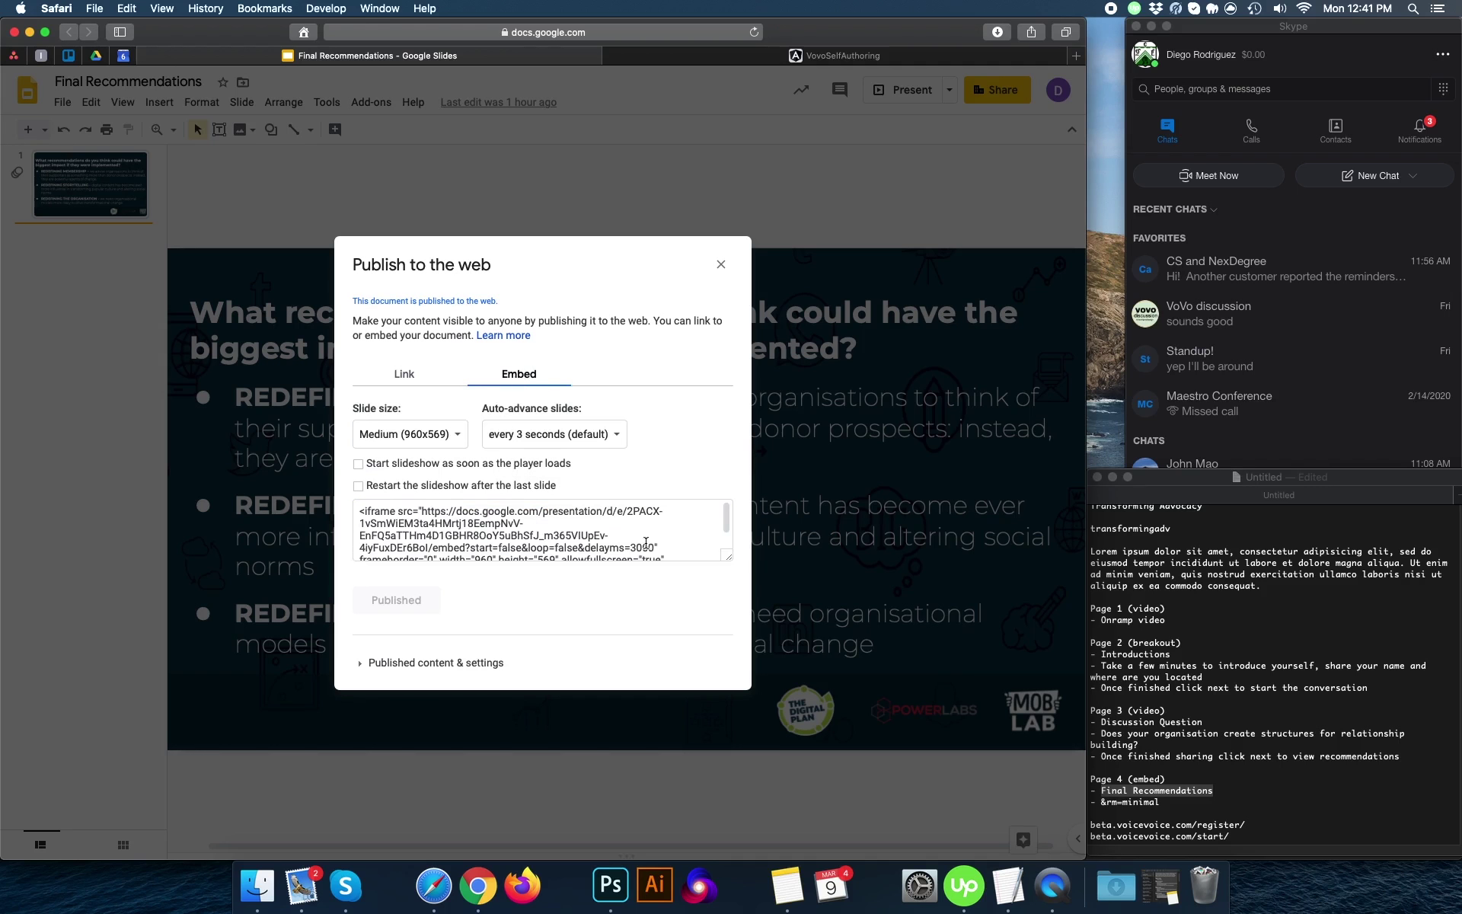
click(647, 543)
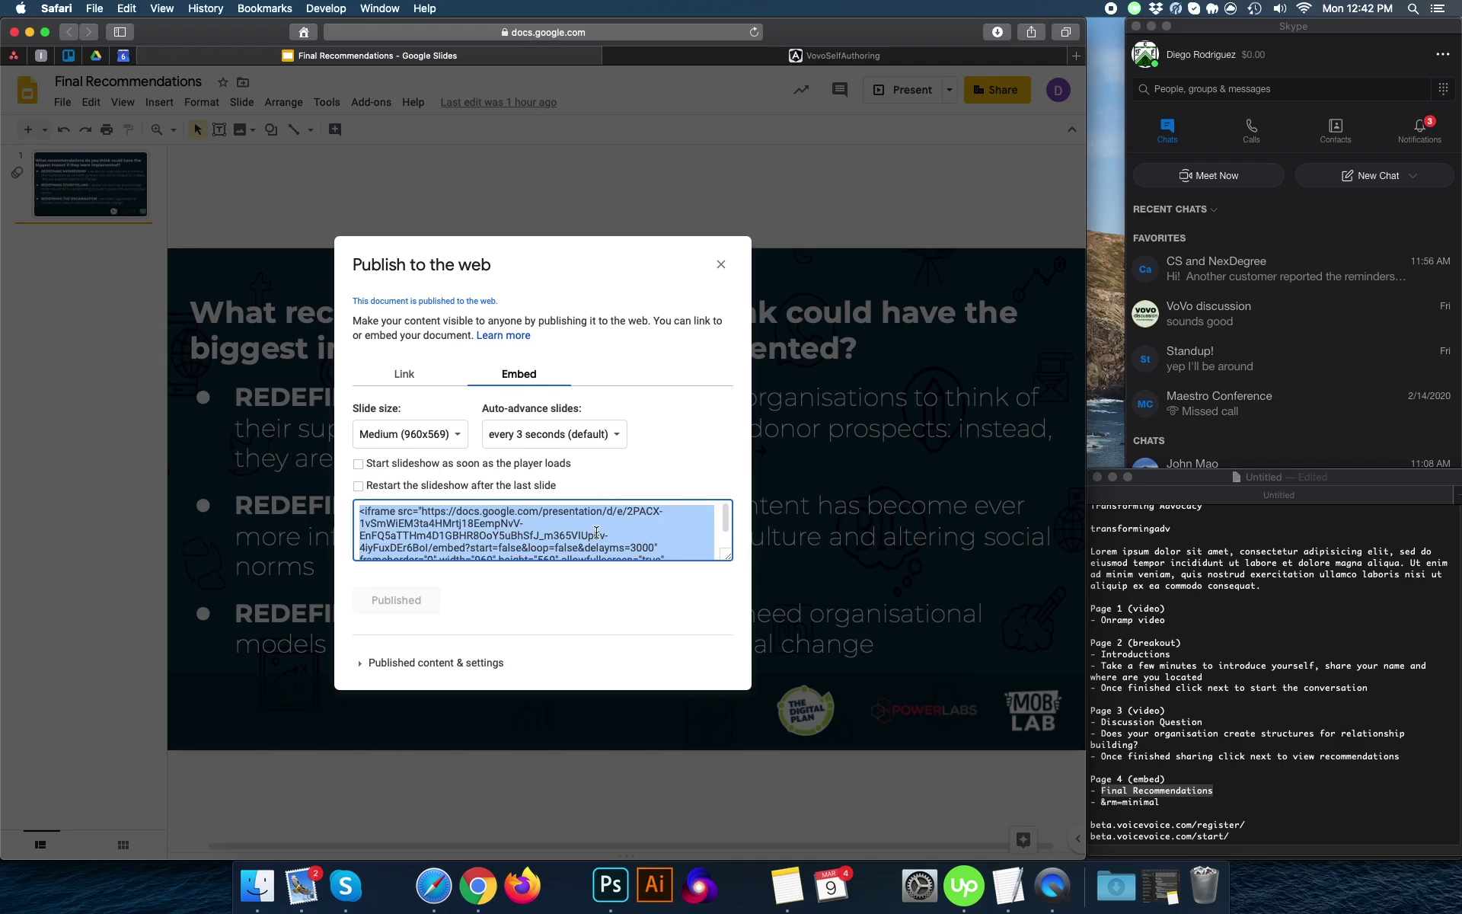
click(697, 57)
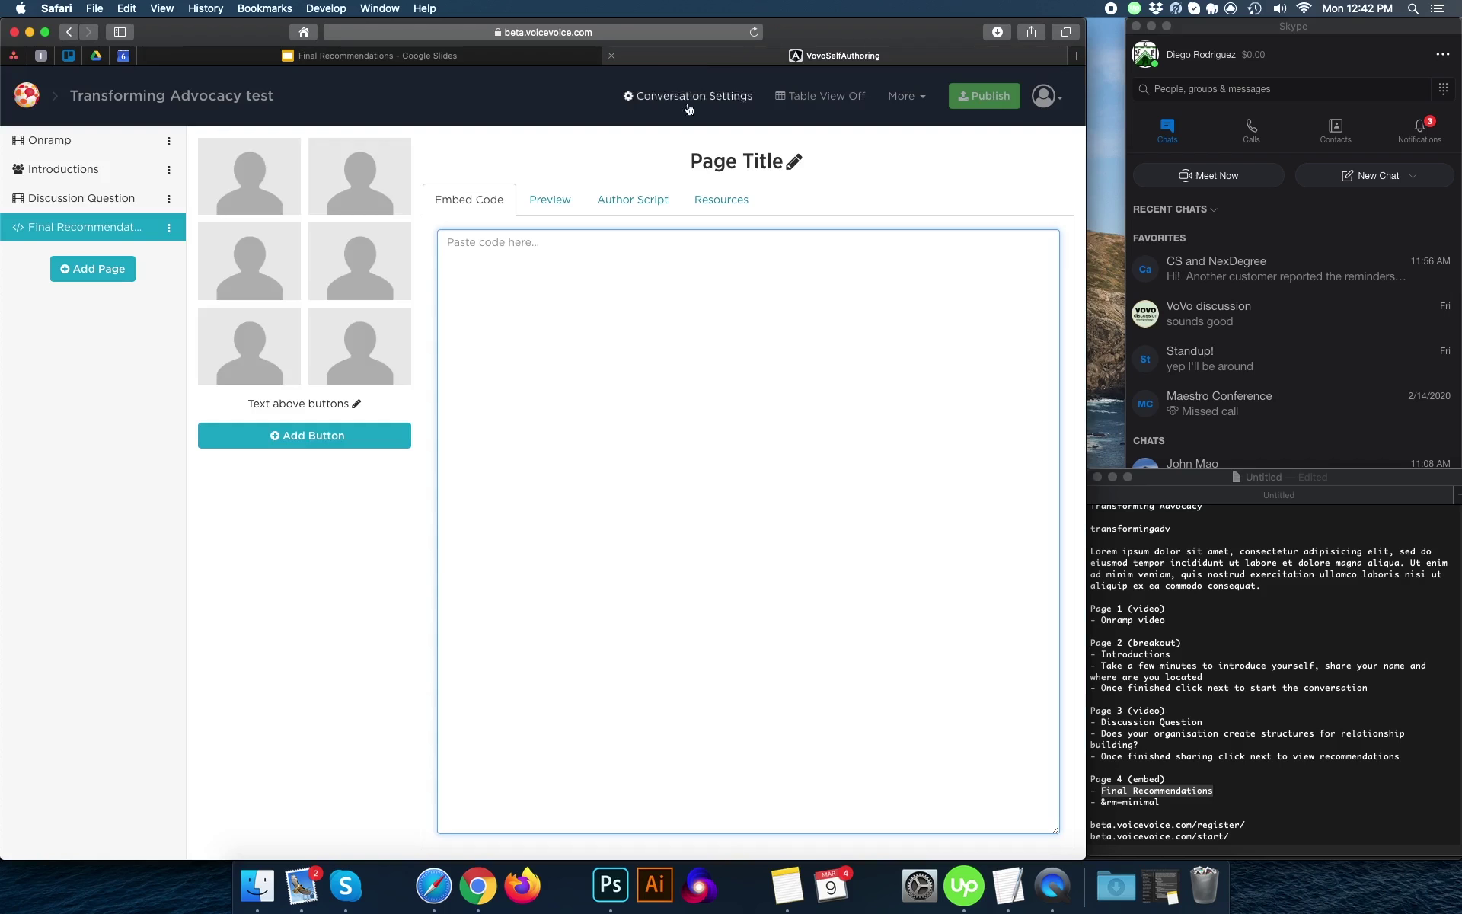
key(super+v)
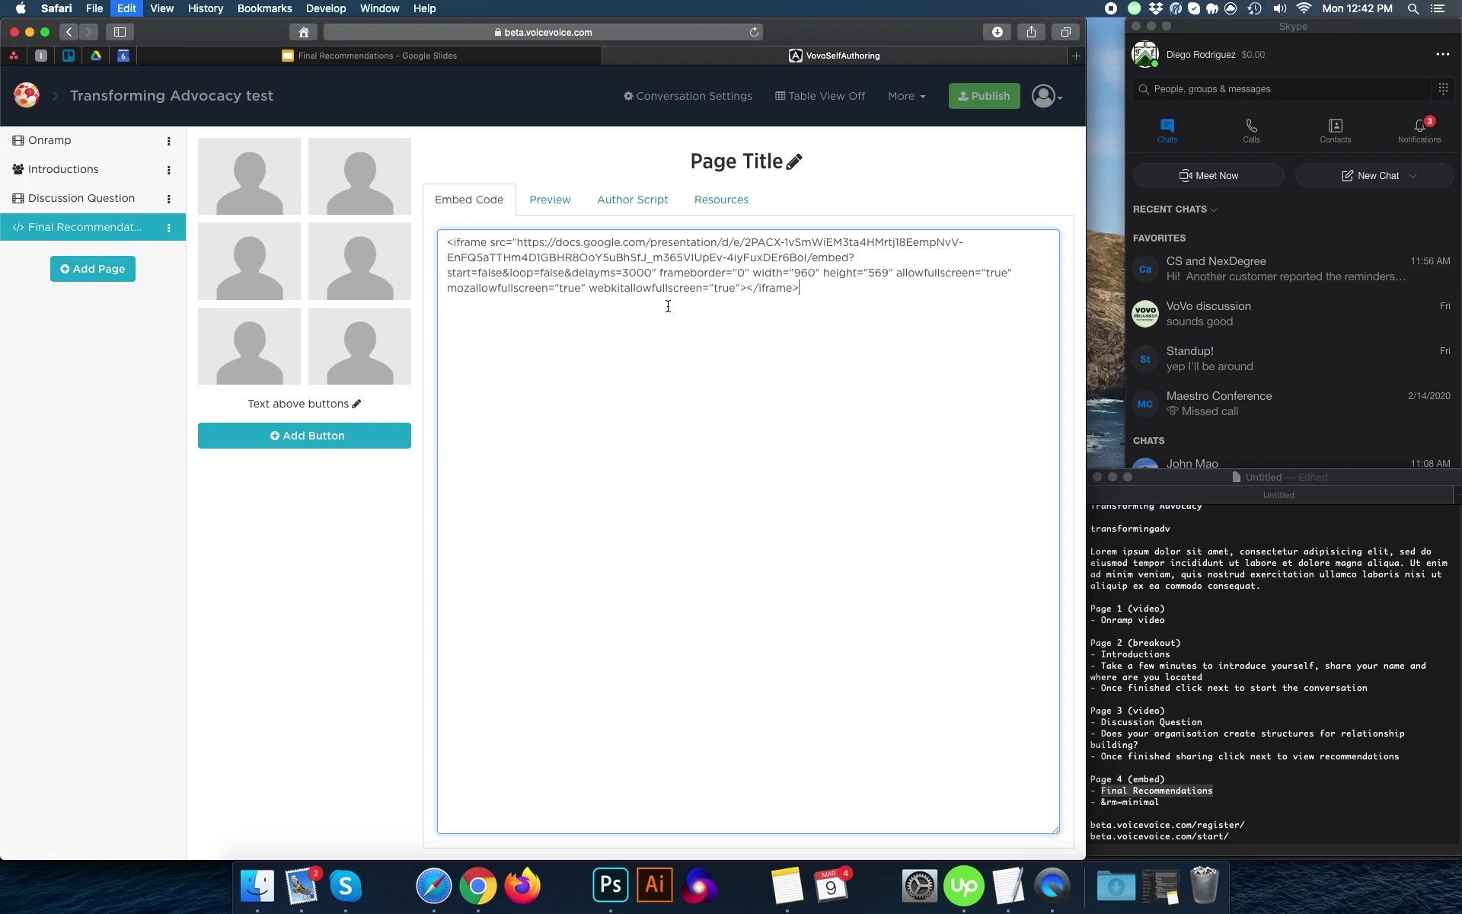
Highlight "&rm=minimal" in the notes and preview the slides embedded on the Final Recommendations page
drag(1101, 801, 1160, 801)
click(1270, 807)
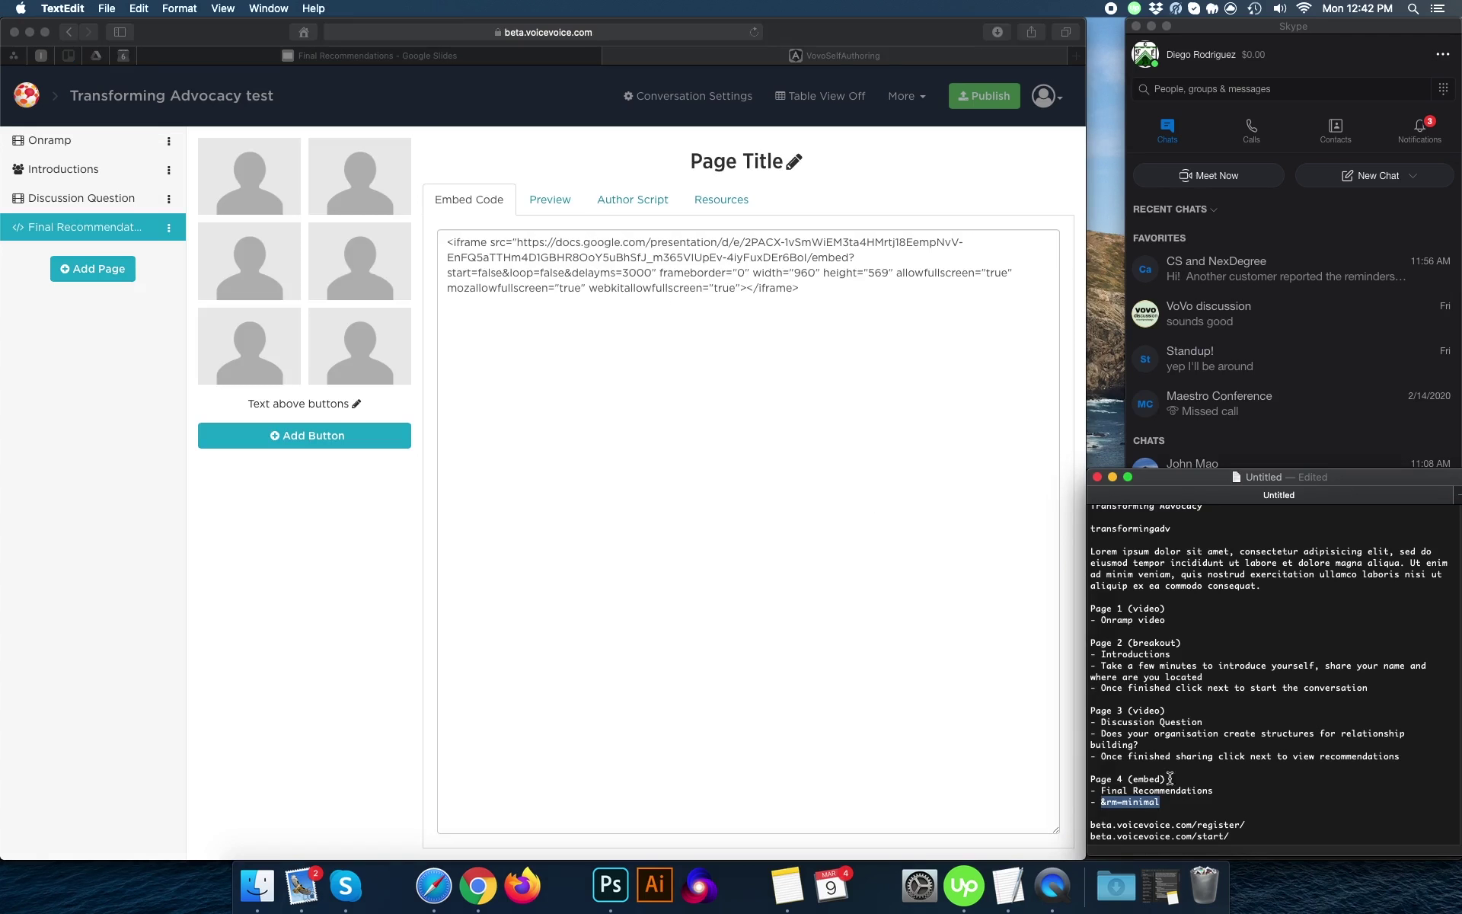
click(550, 200)
click(549, 200)
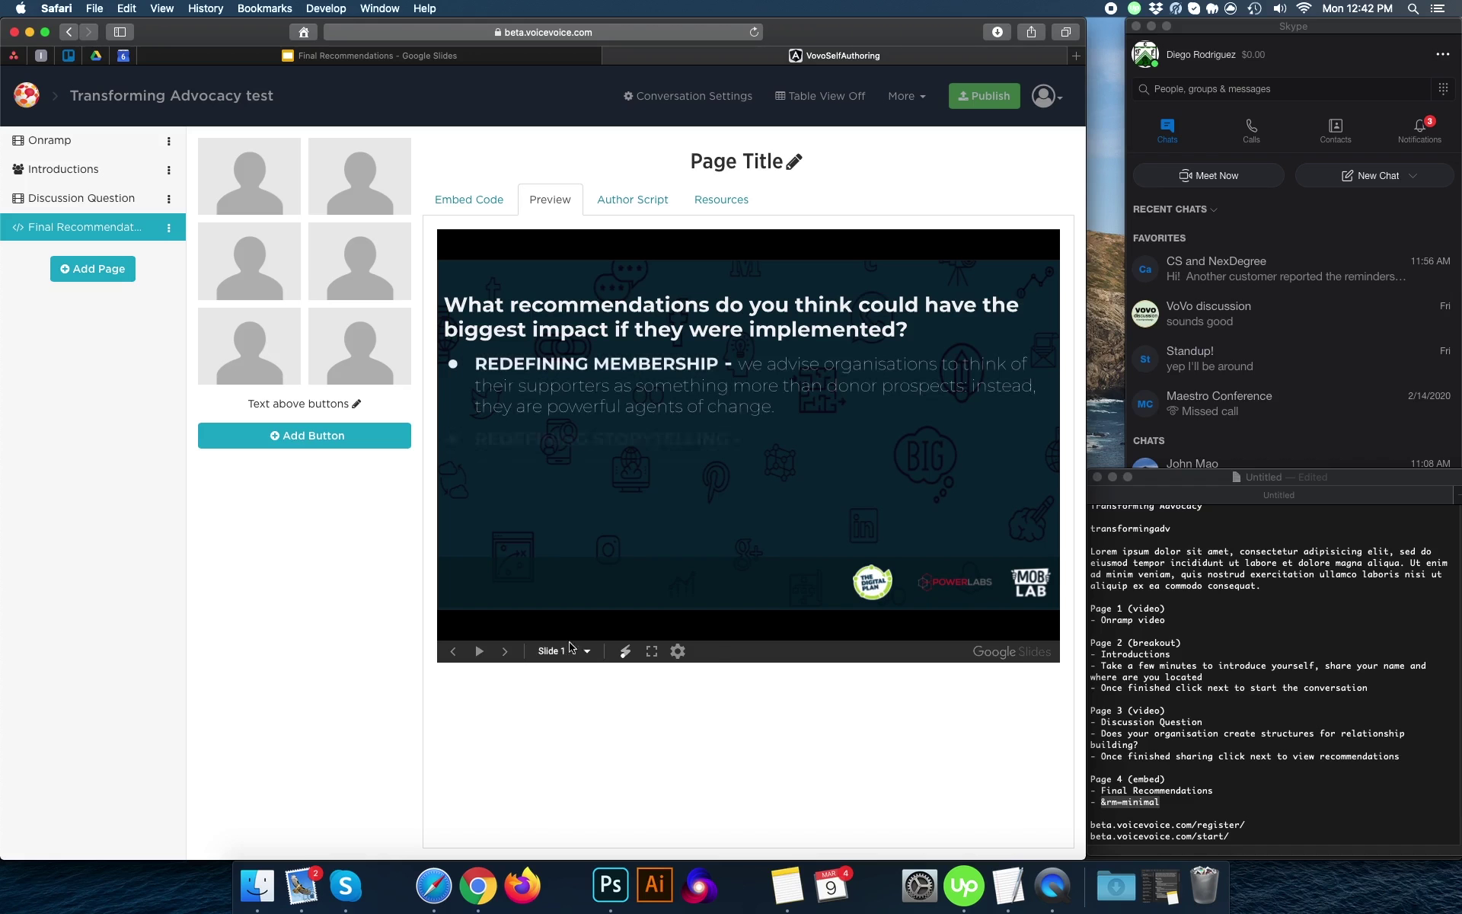
click(495, 203)
Append "&rm=minimal" after "delayms=3000" in the embed code's source URL and preview the slides again
click(1247, 799)
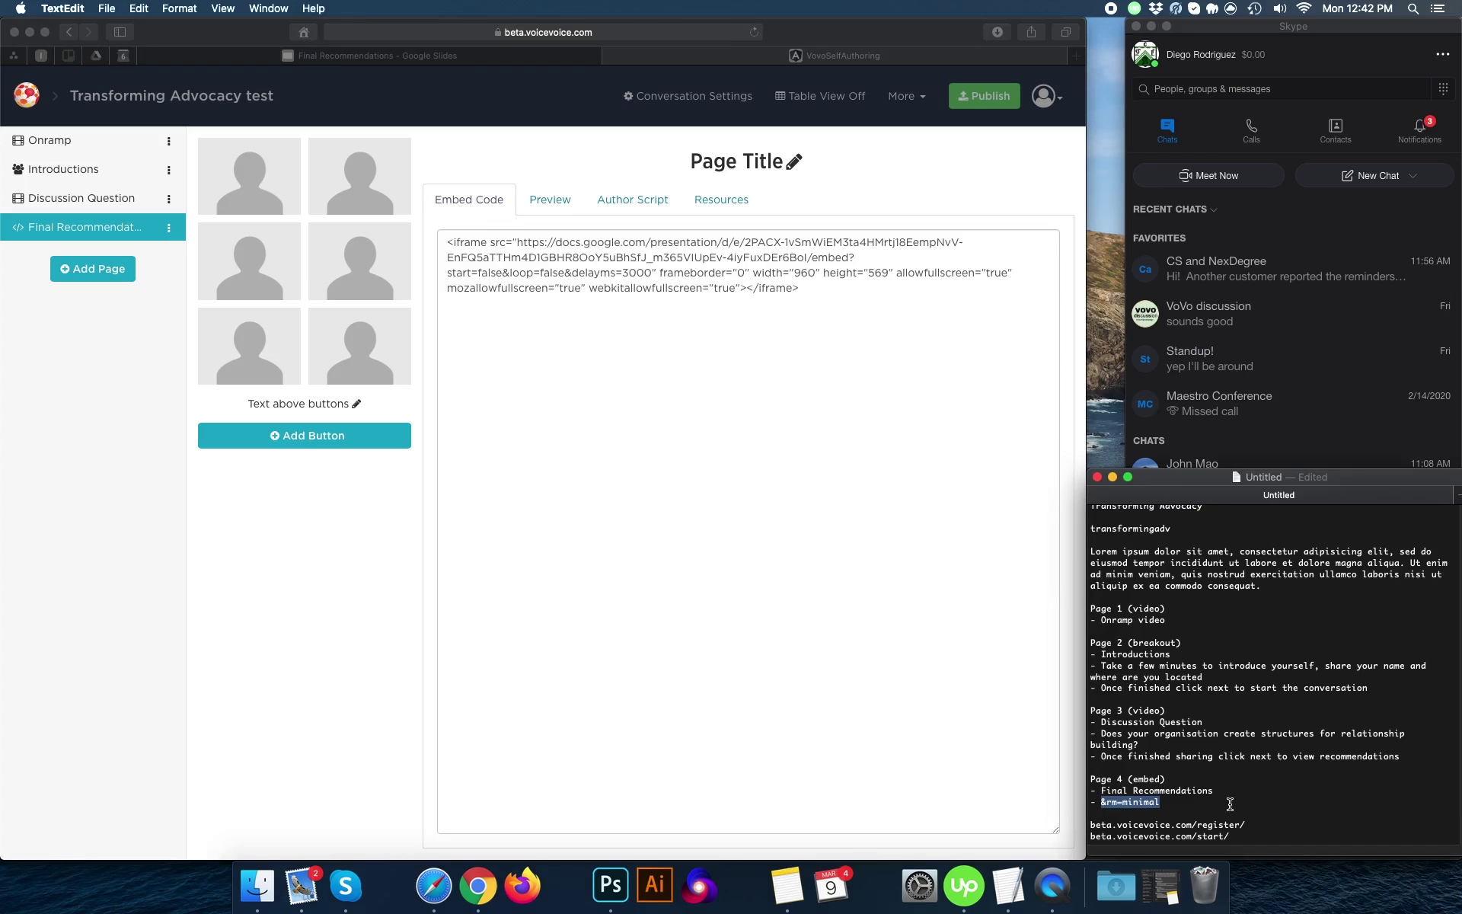
click(795, 389)
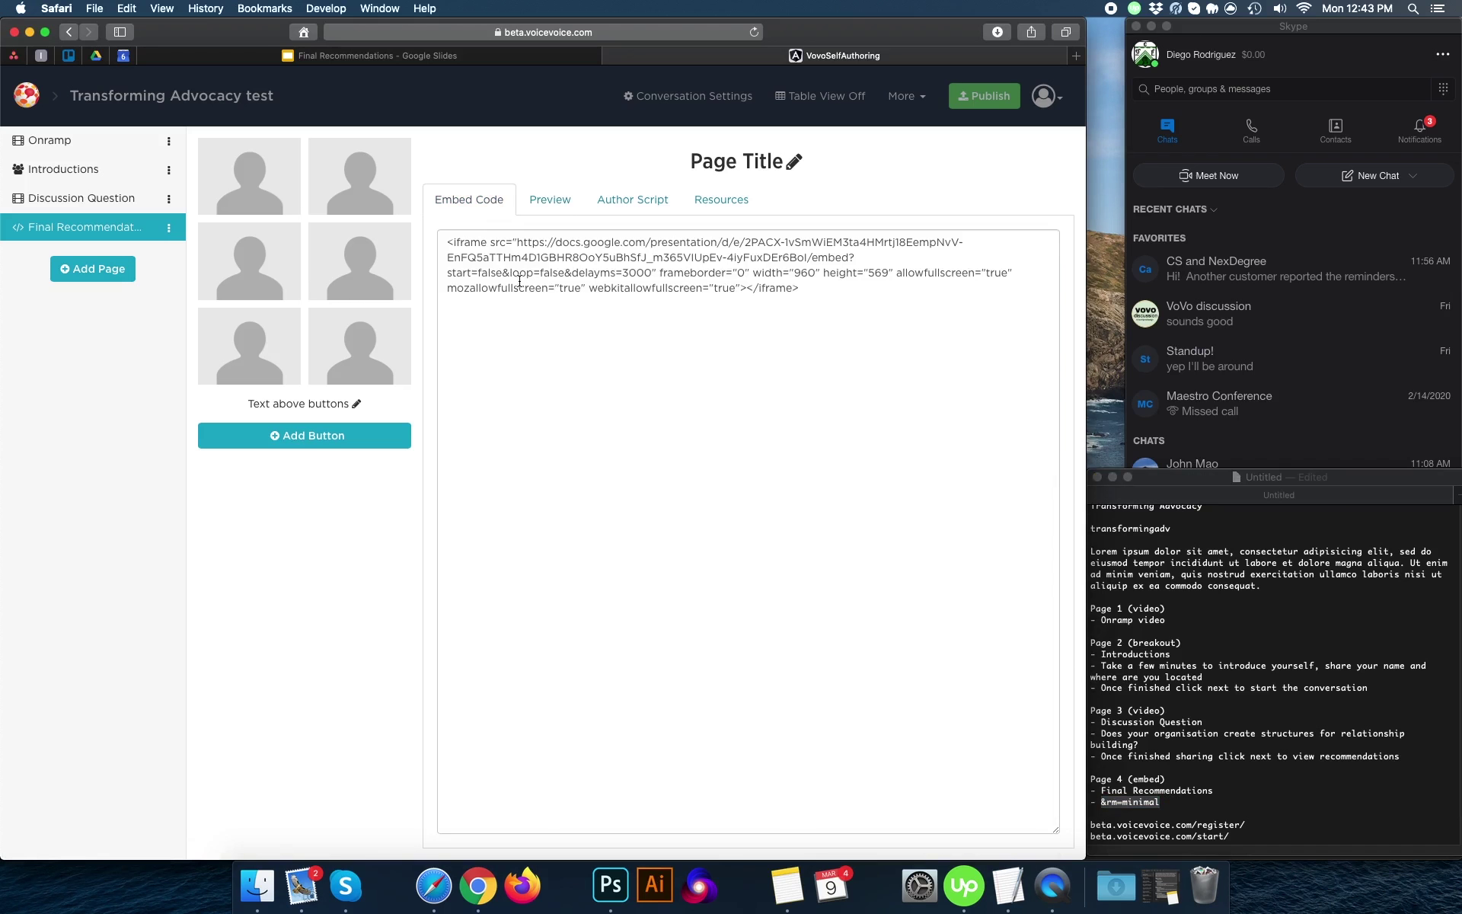
click(653, 272)
text(&rm=minimal)
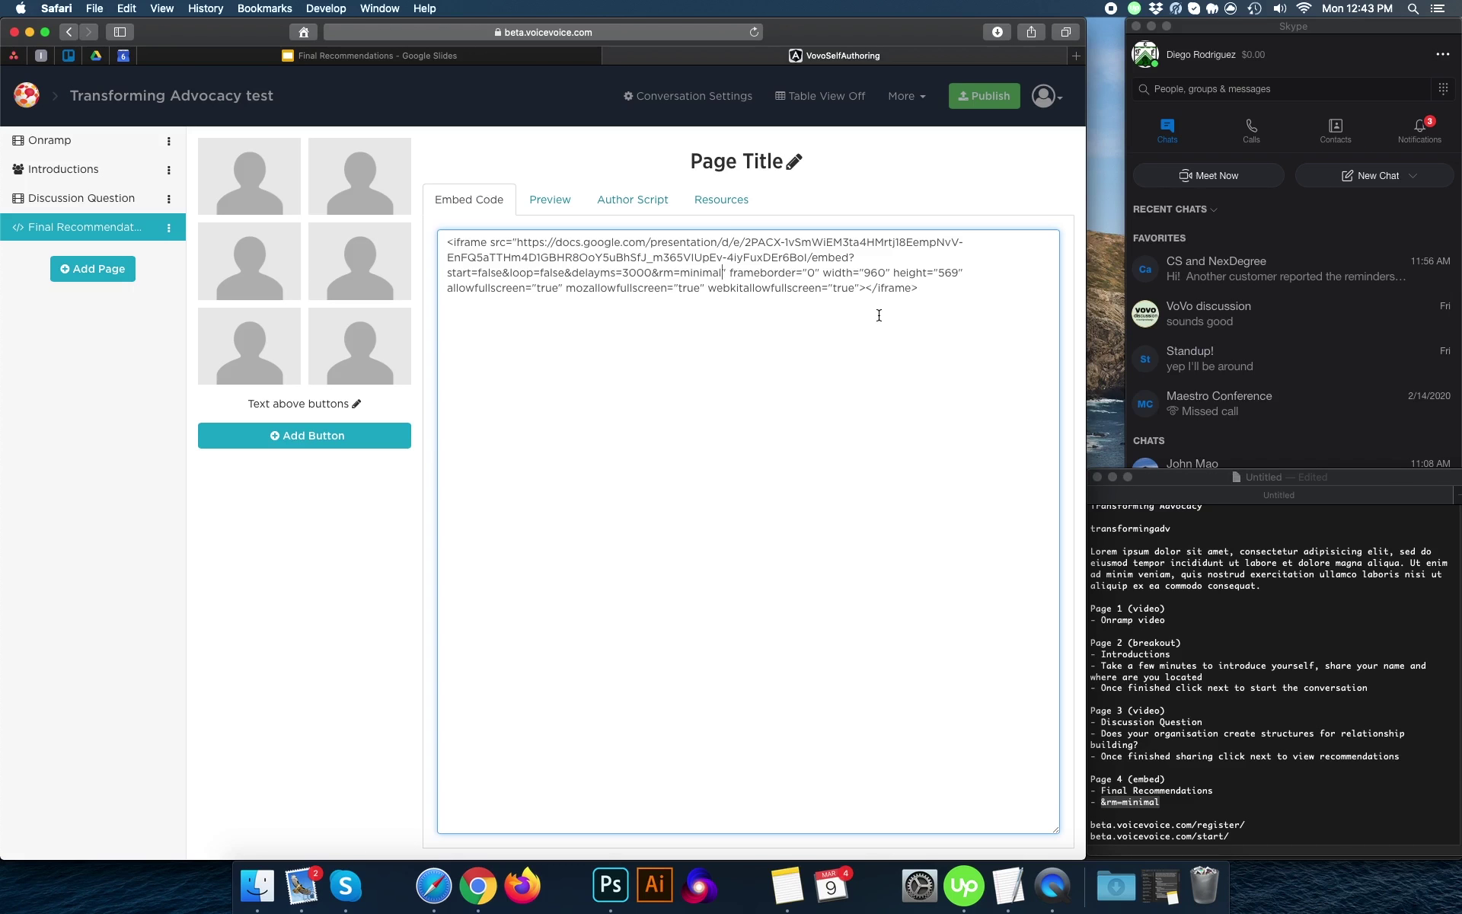
click(543, 201)
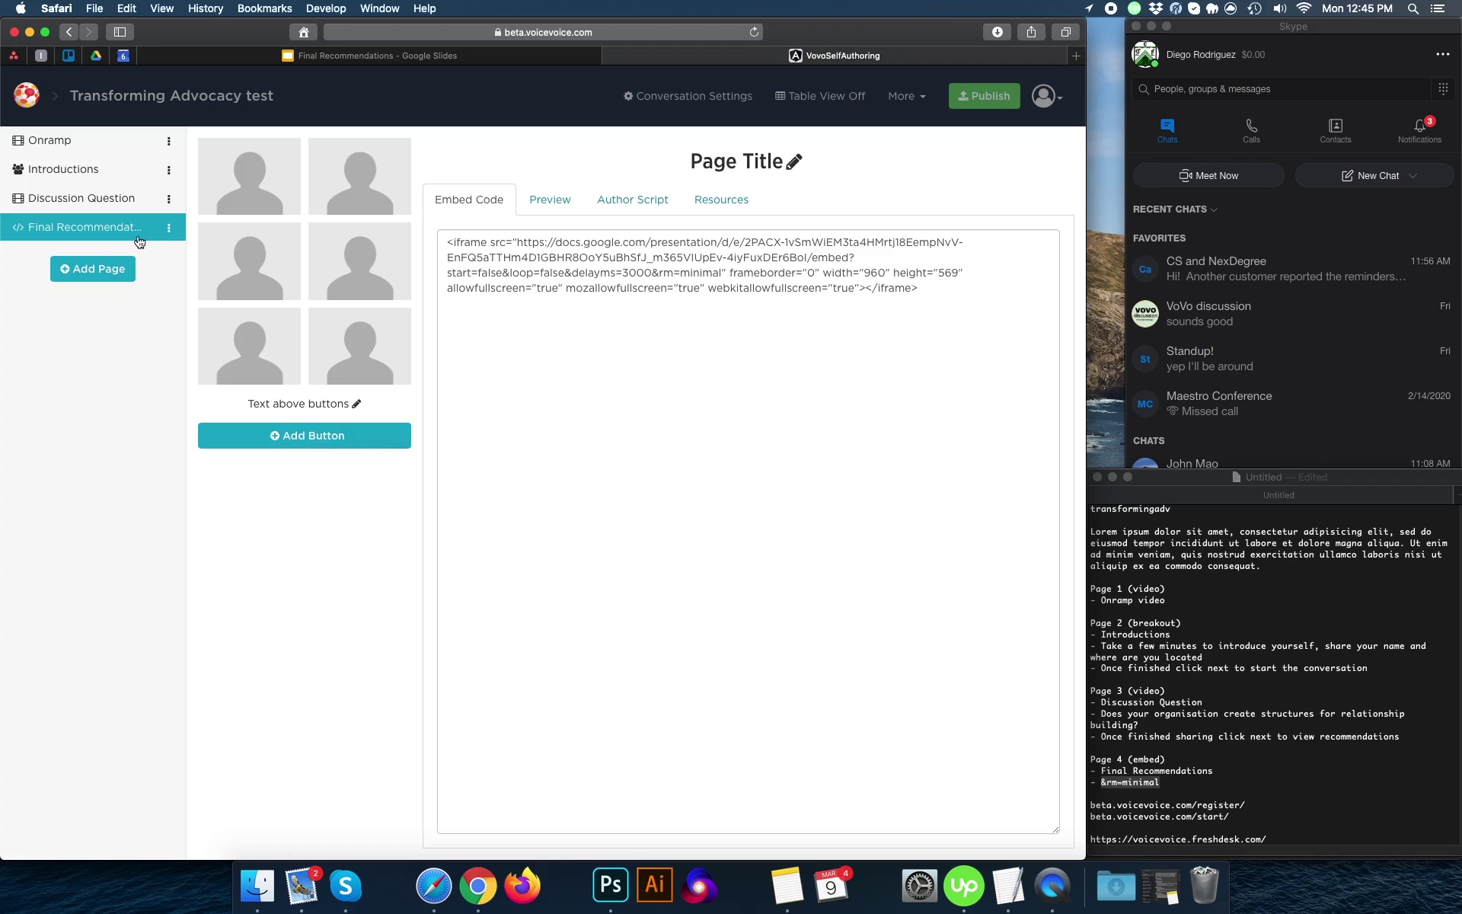
Add a "Next" button to the Onramp page that targets Introductions and joins participants into a group on the target page
click(77, 147)
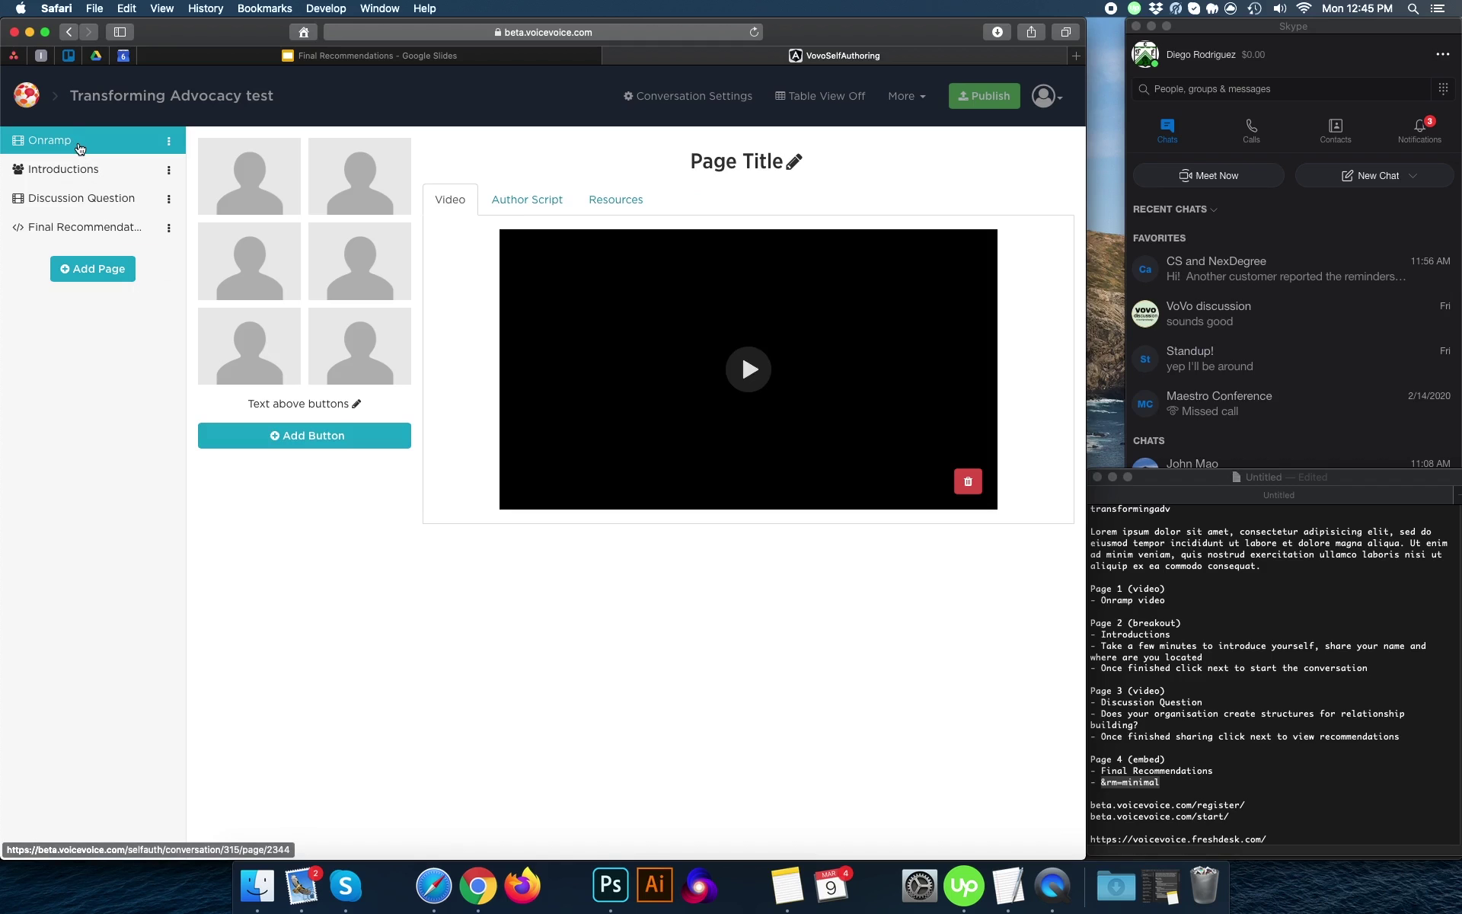
click(299, 446)
click(624, 162)
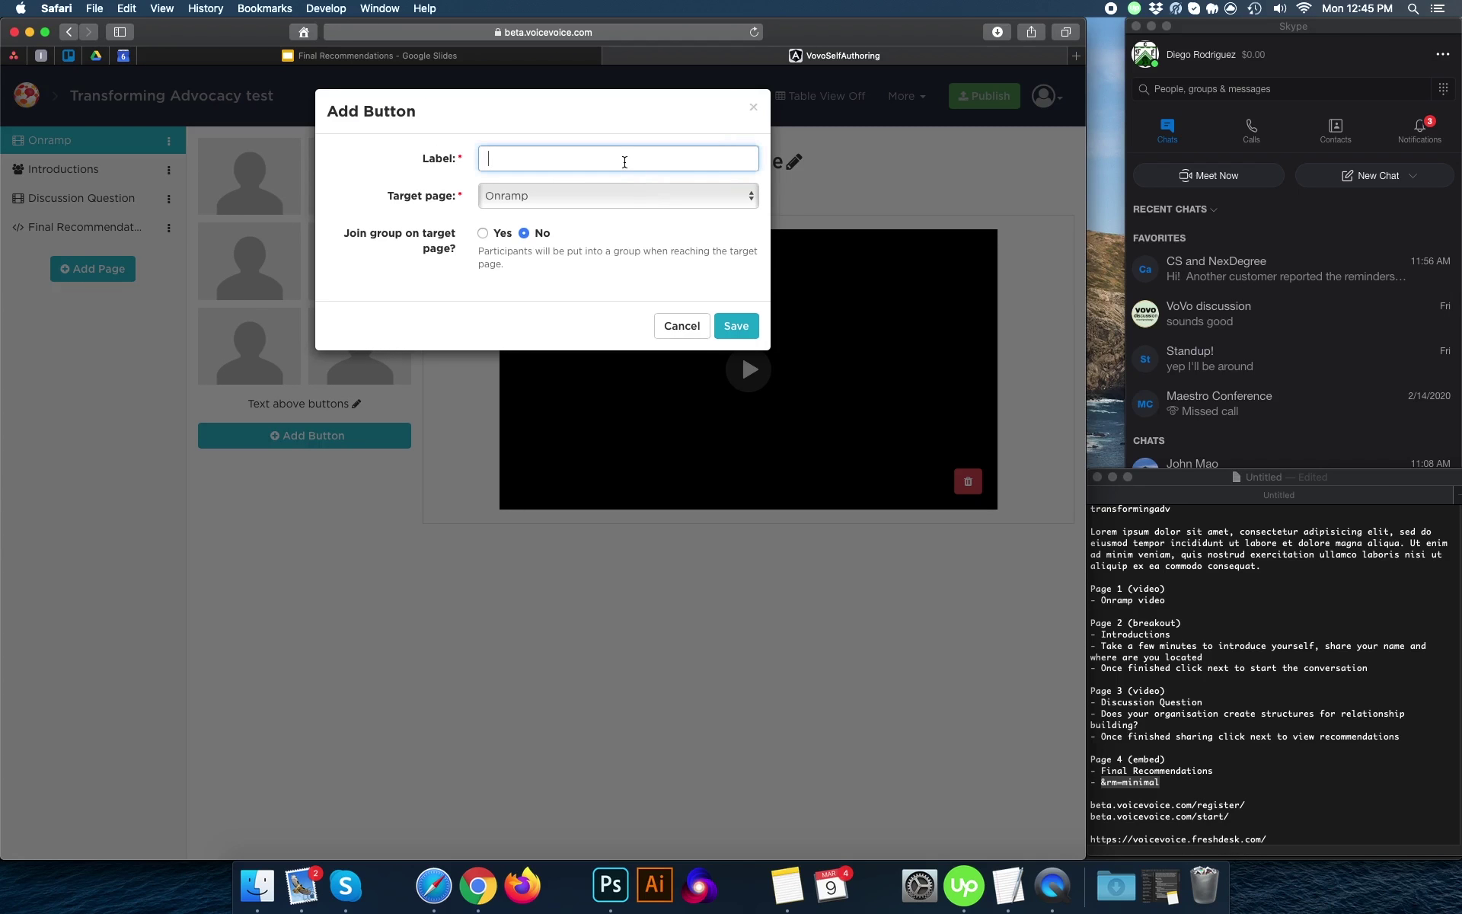
text(Next)
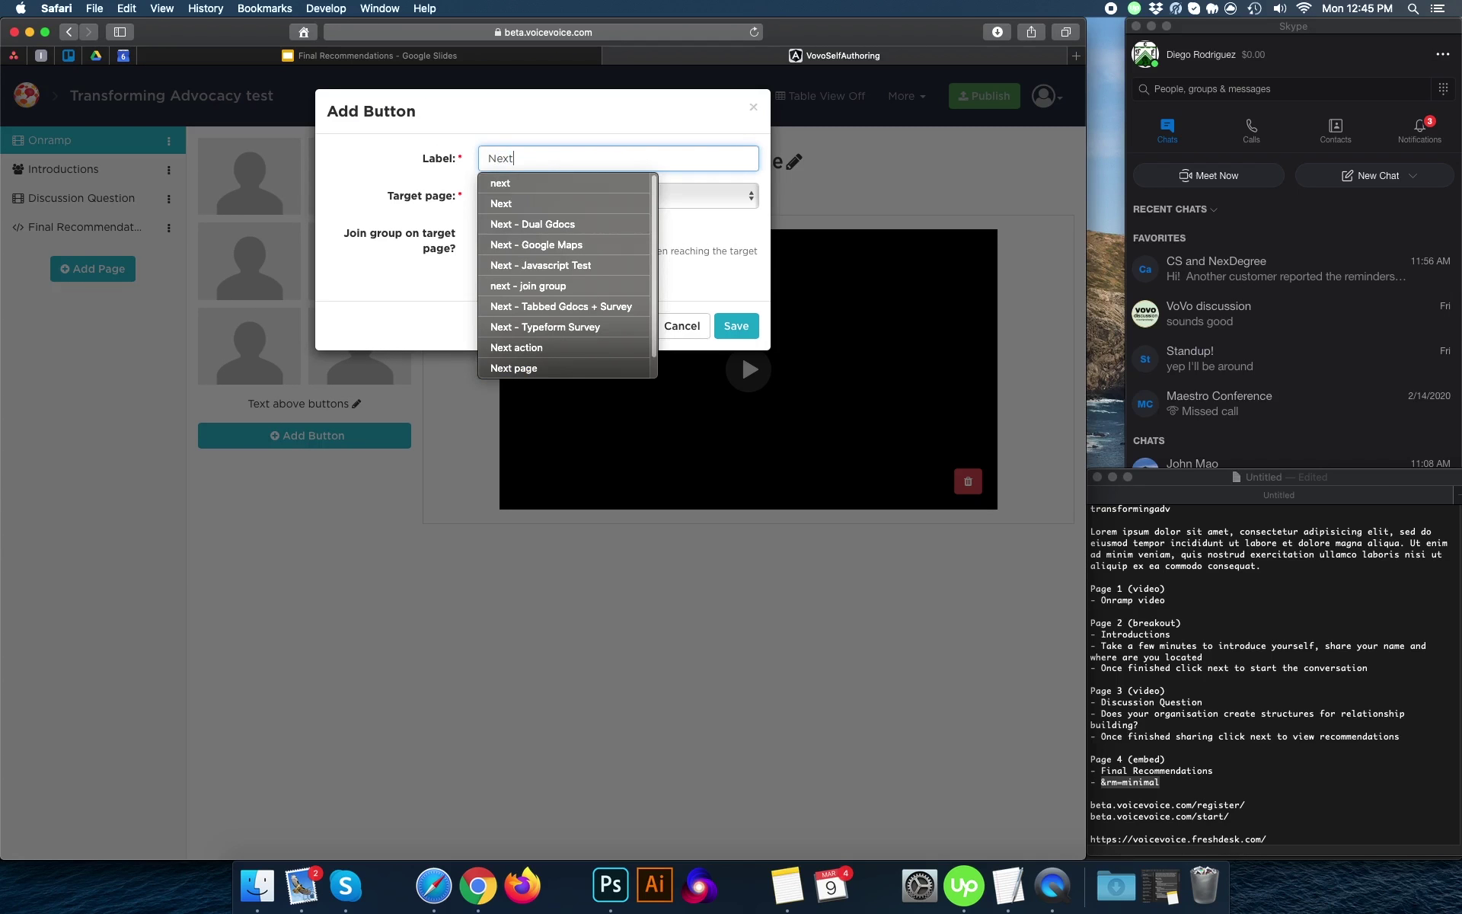
click(426, 281)
click(613, 196)
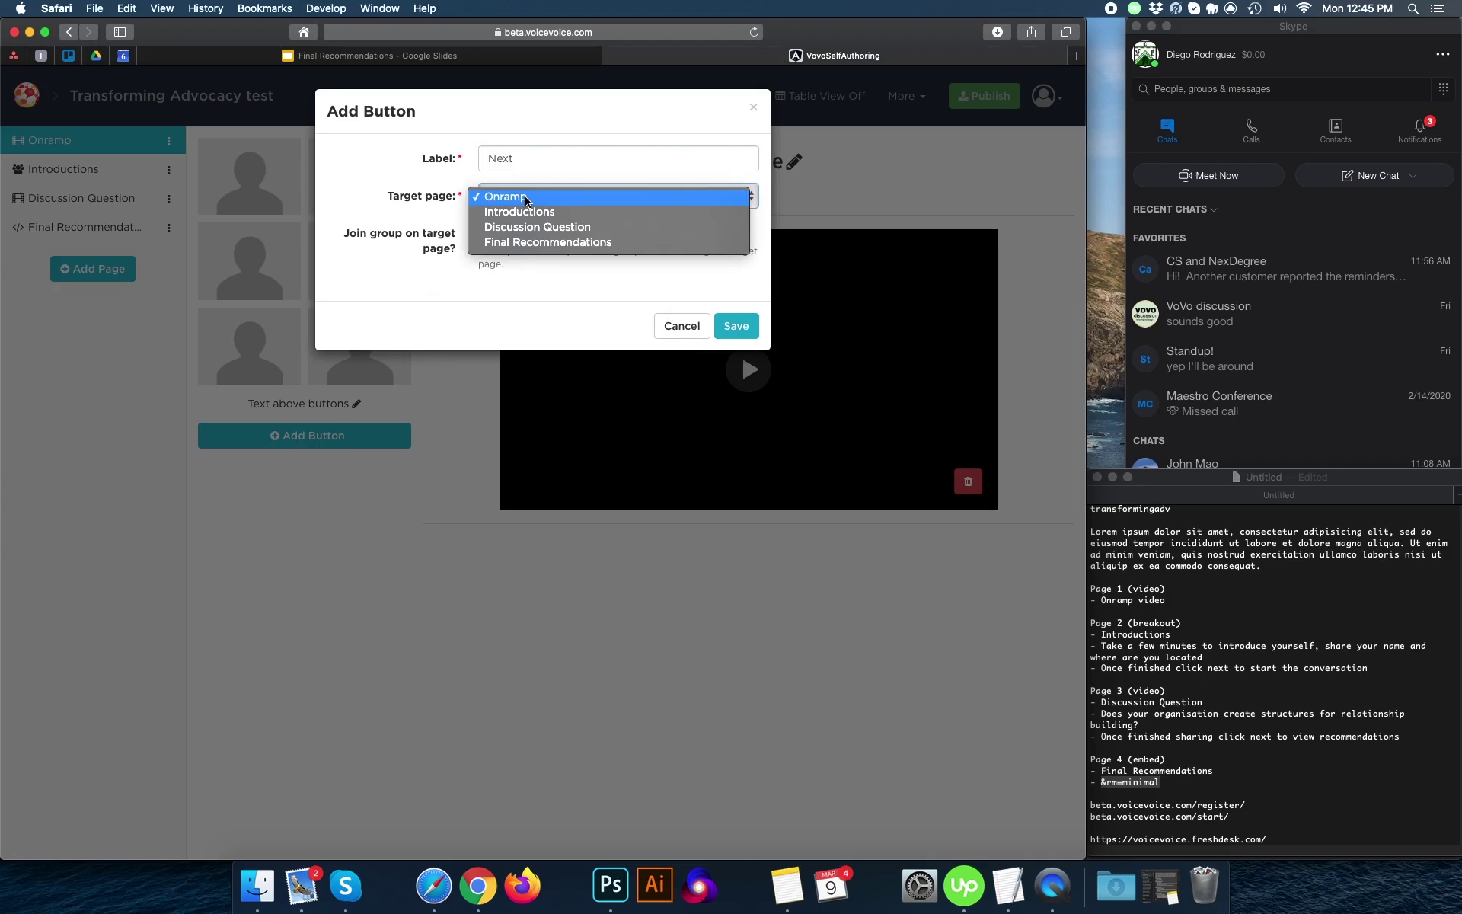
click(569, 212)
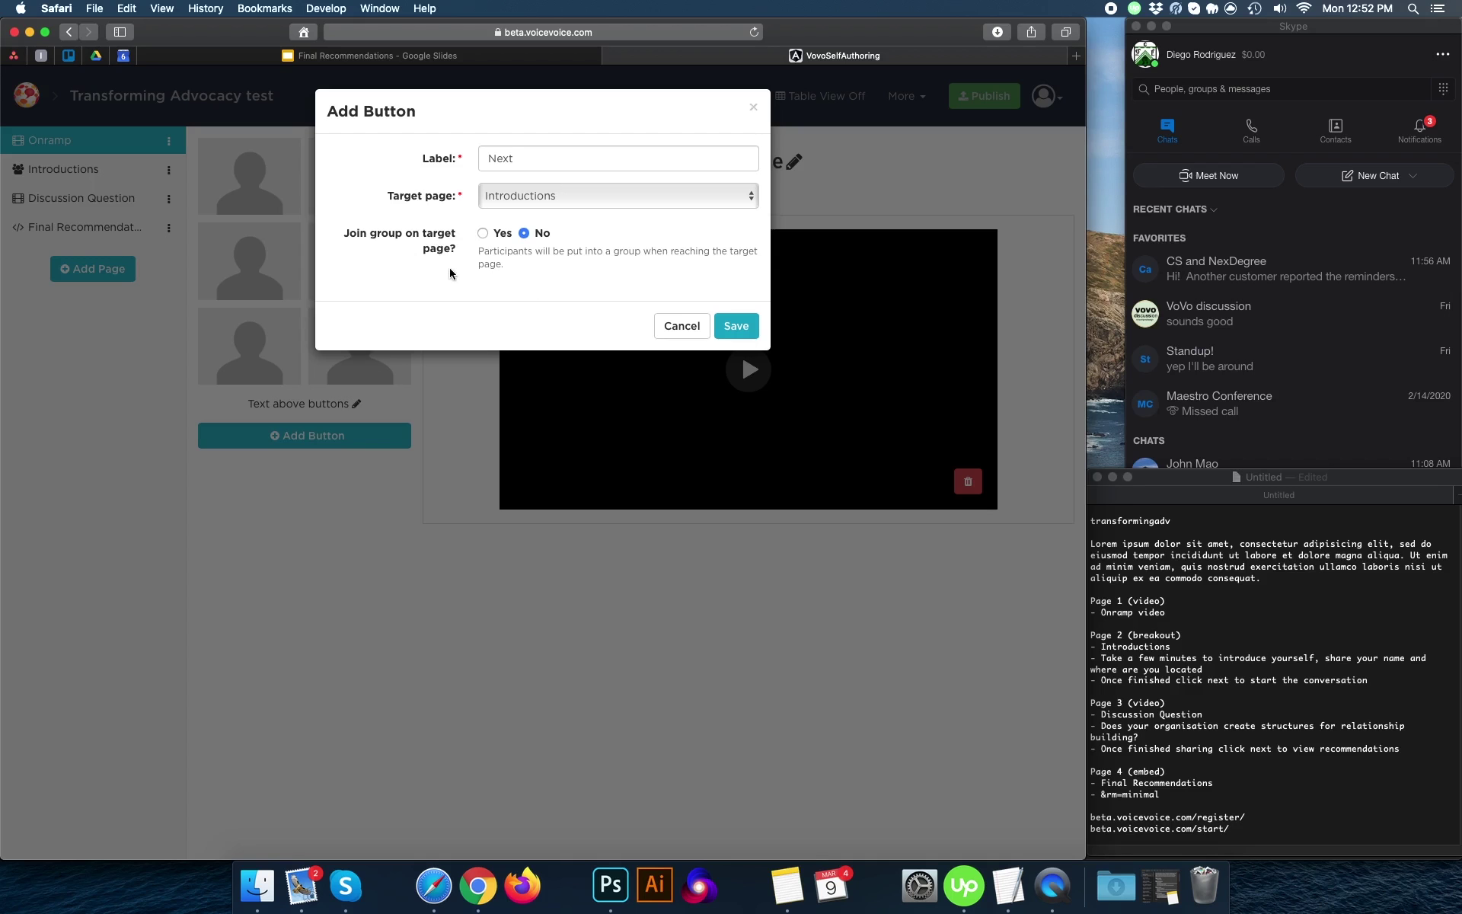
click(484, 234)
click(736, 327)
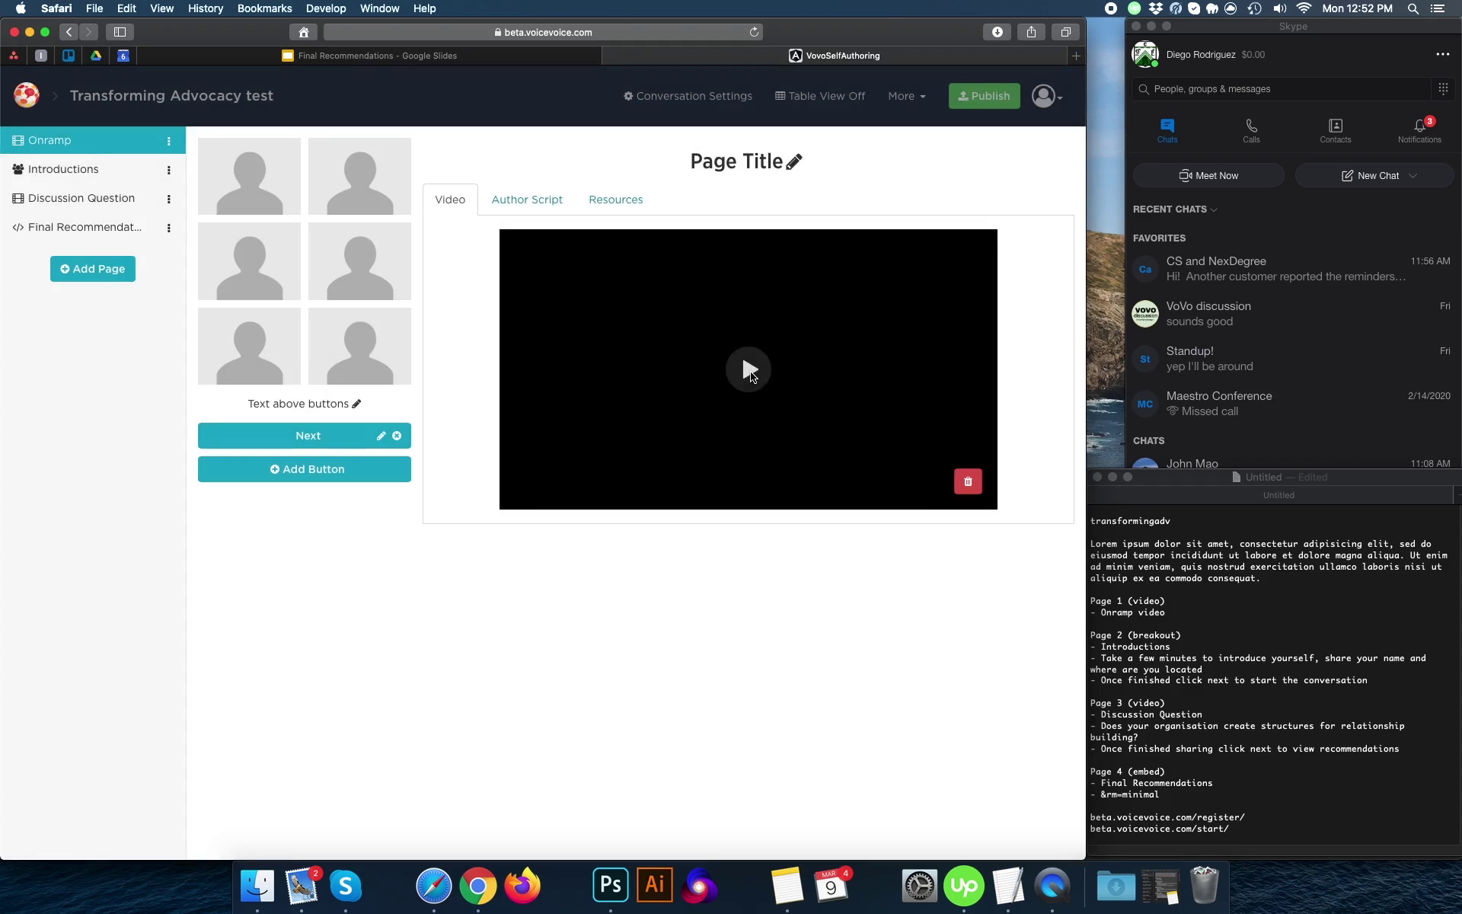
Add a "Next" button to the Introductions page with Discussion Question as its target page and save it
click(91, 171)
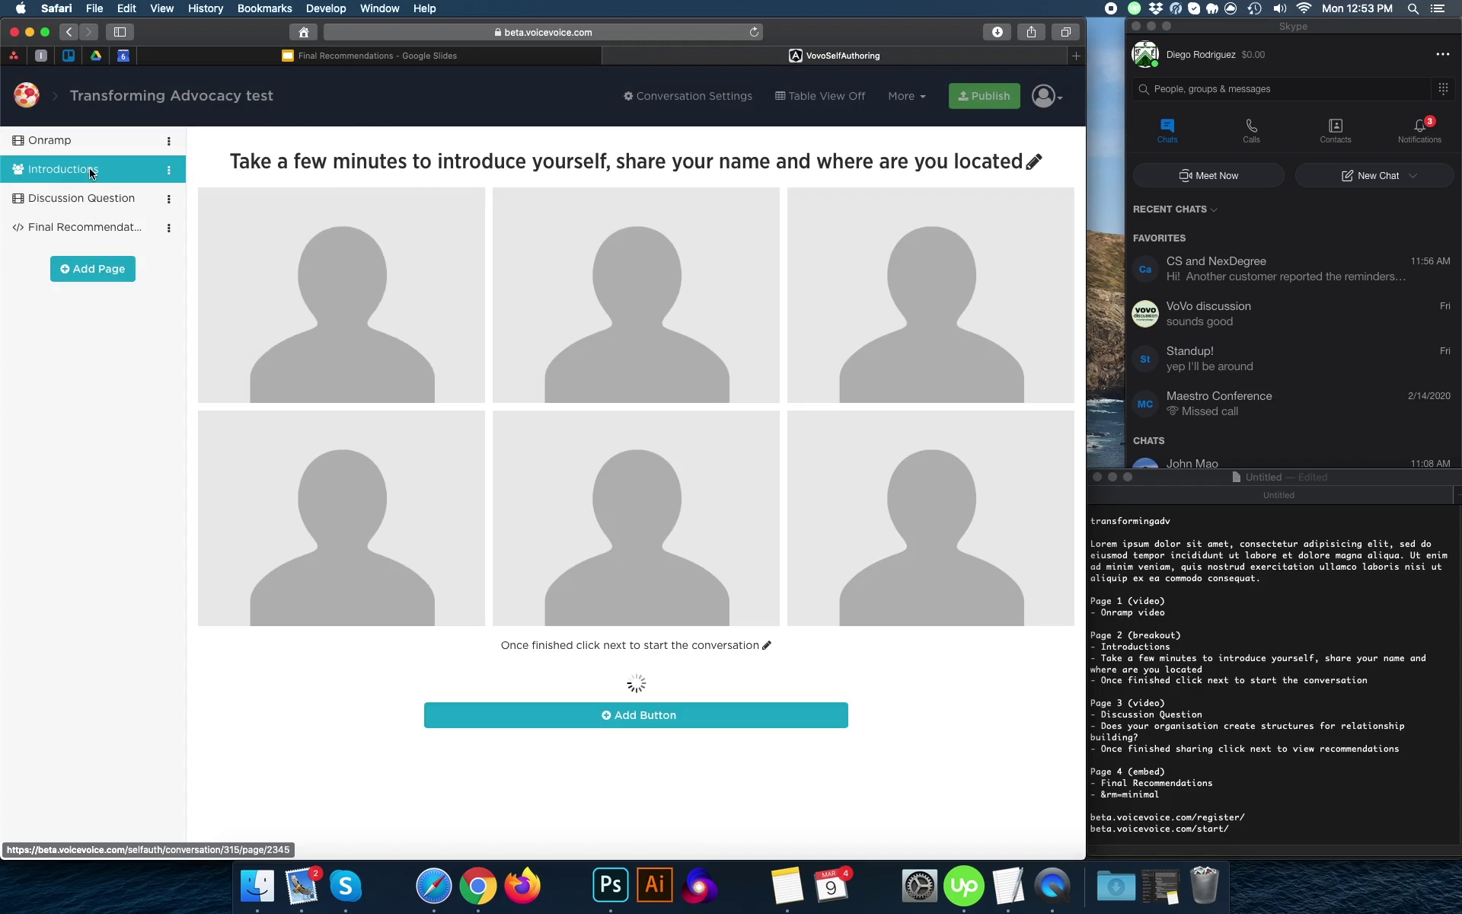
click(632, 681)
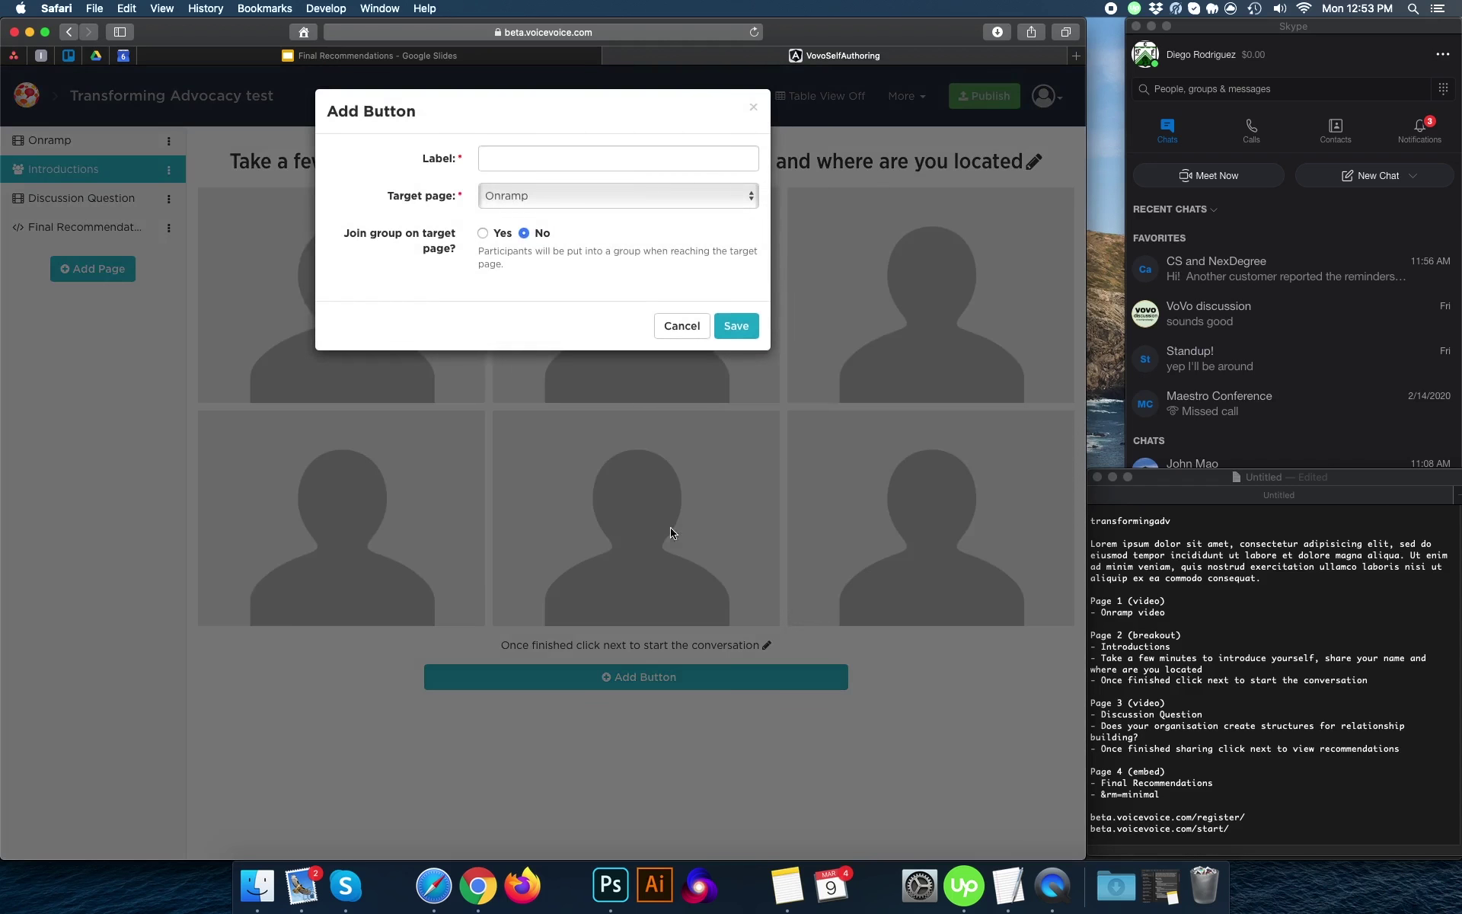
click(538, 158)
text(Next)
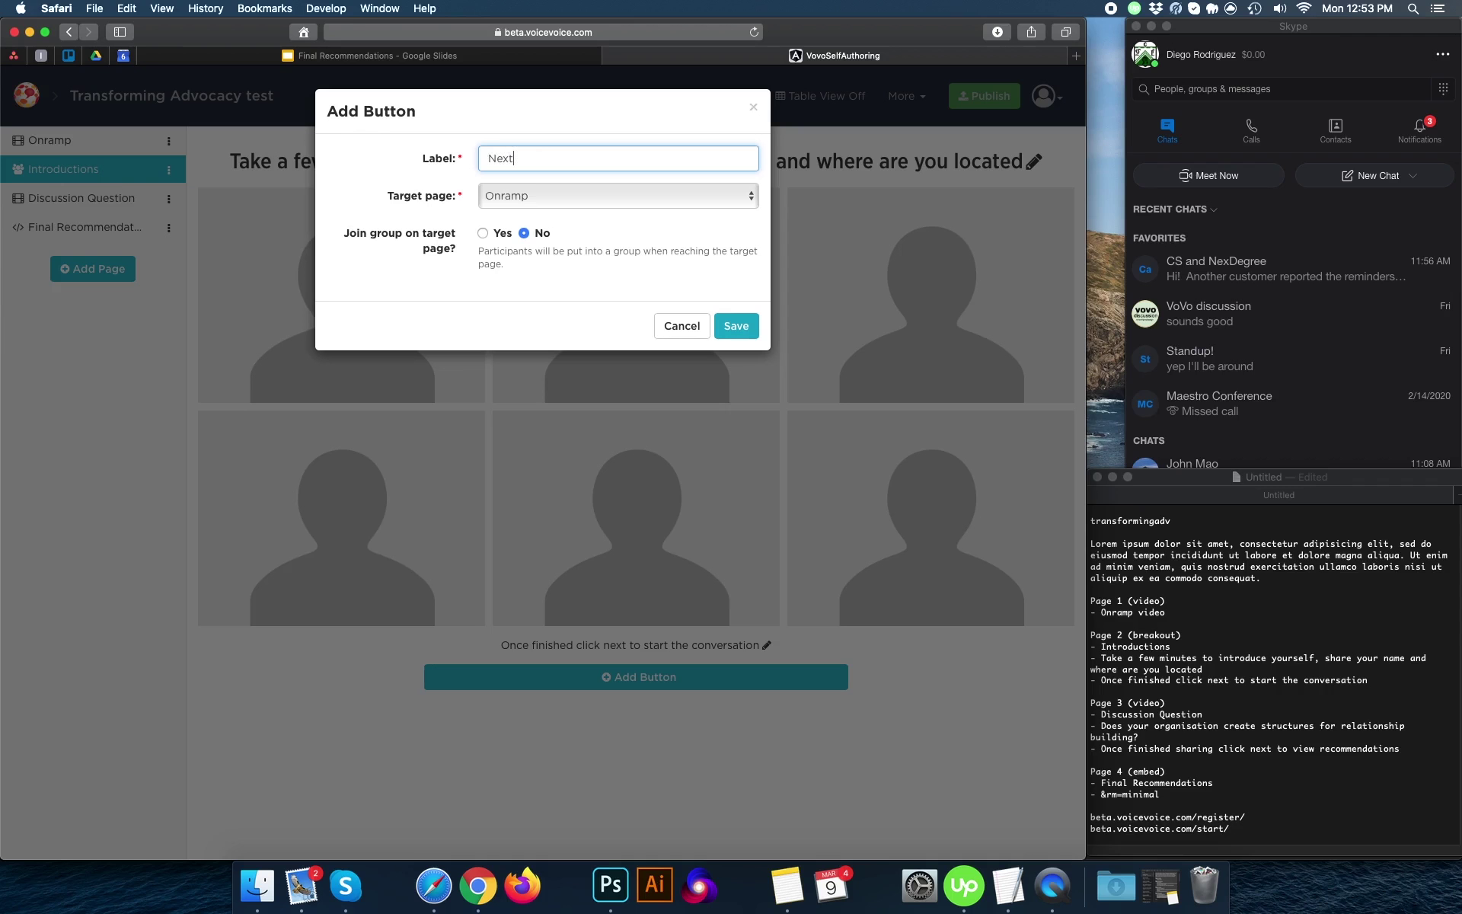
click(586, 200)
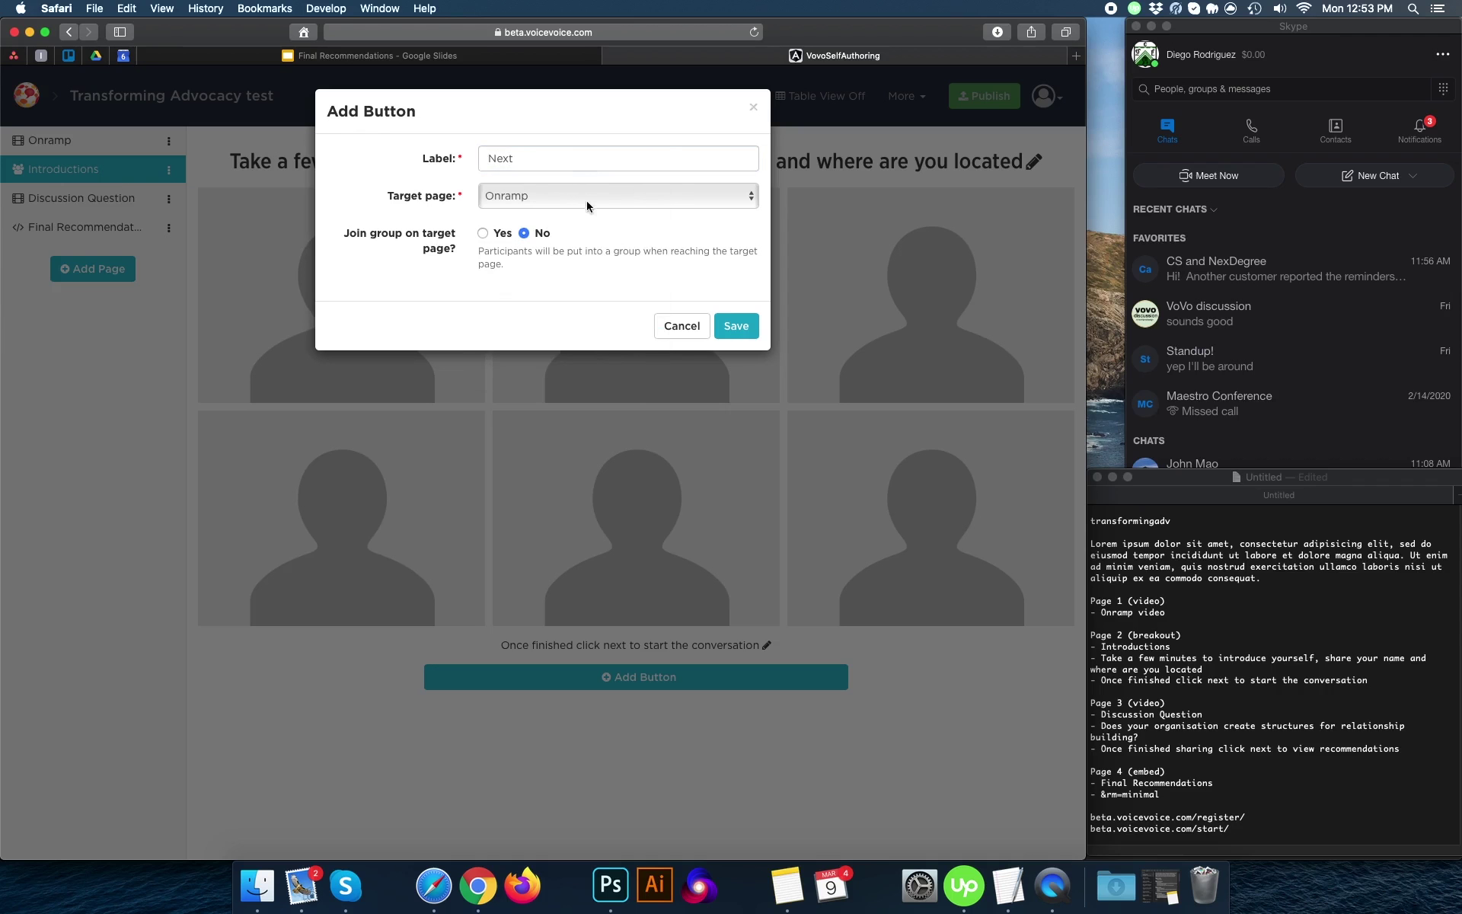
click(577, 200)
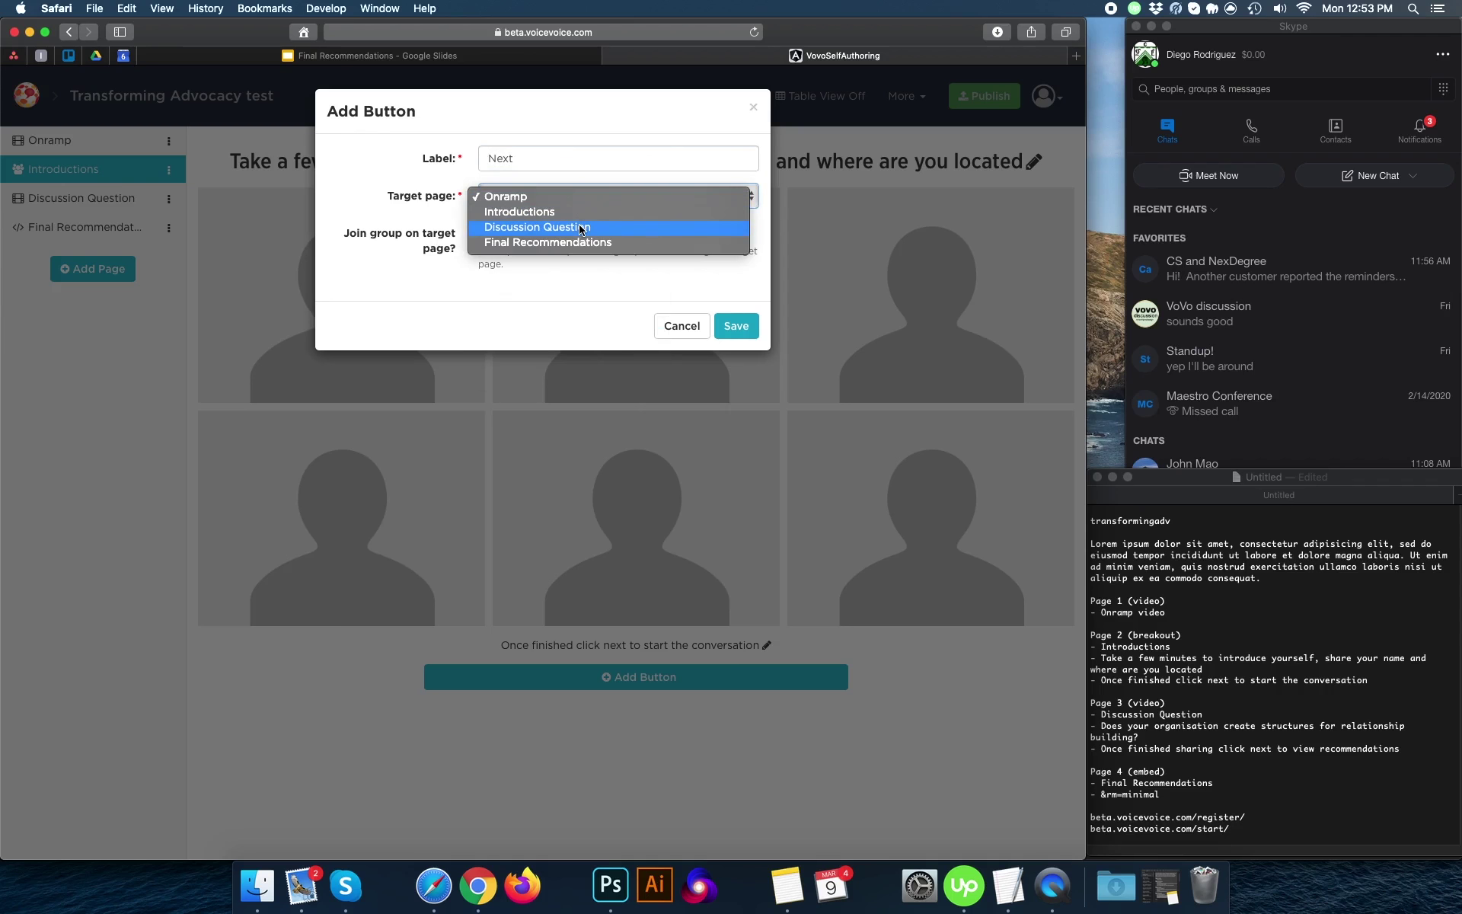
click(580, 227)
click(736, 326)
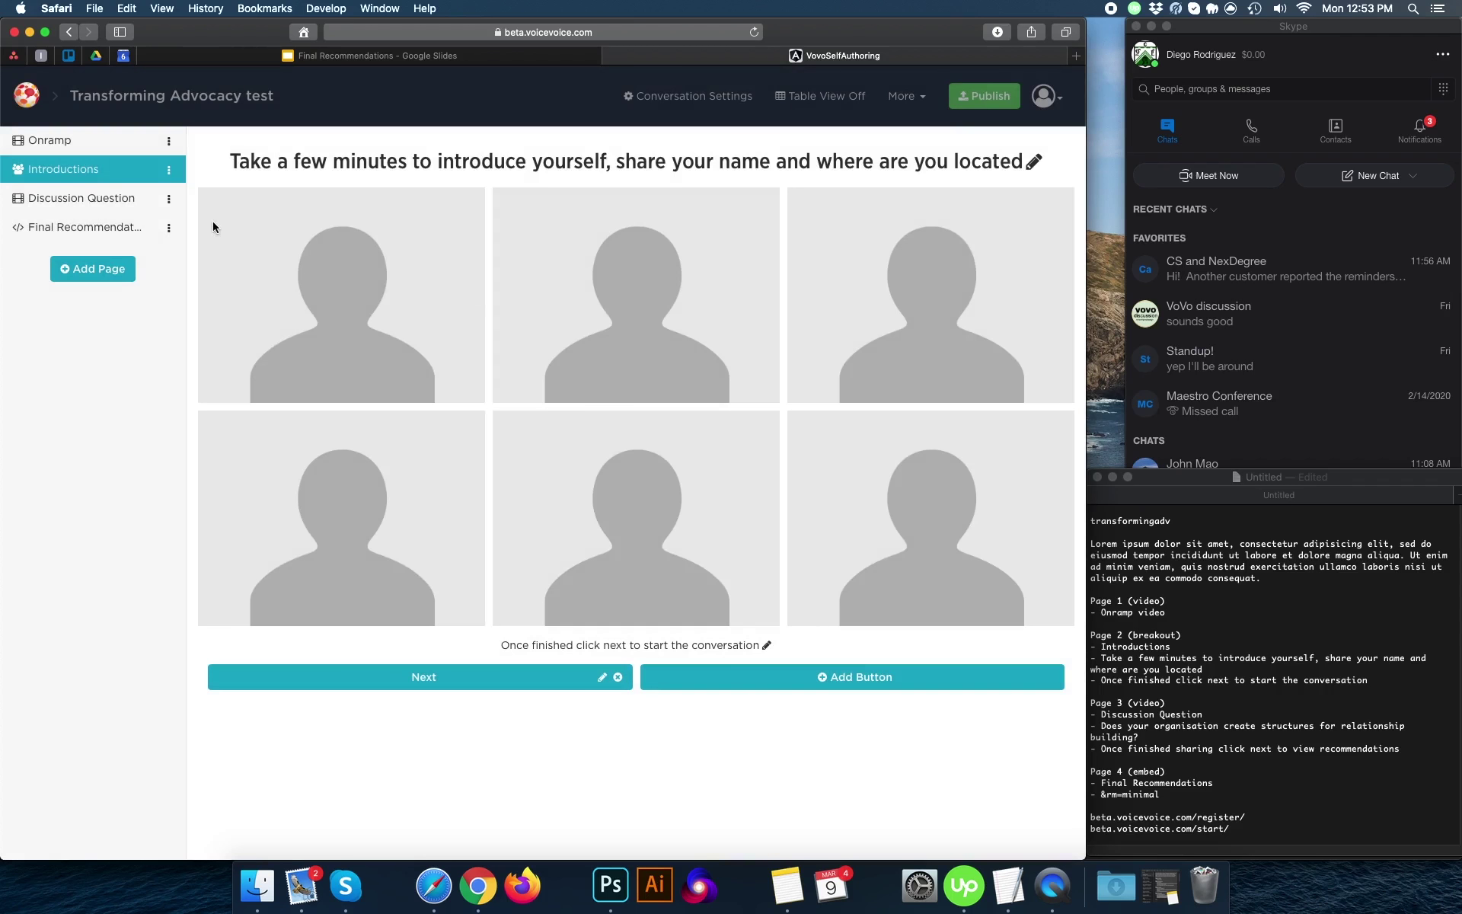
Add a "Next" button to the Discussion Question page with Final Recommendations as its target page and save it
click(85, 202)
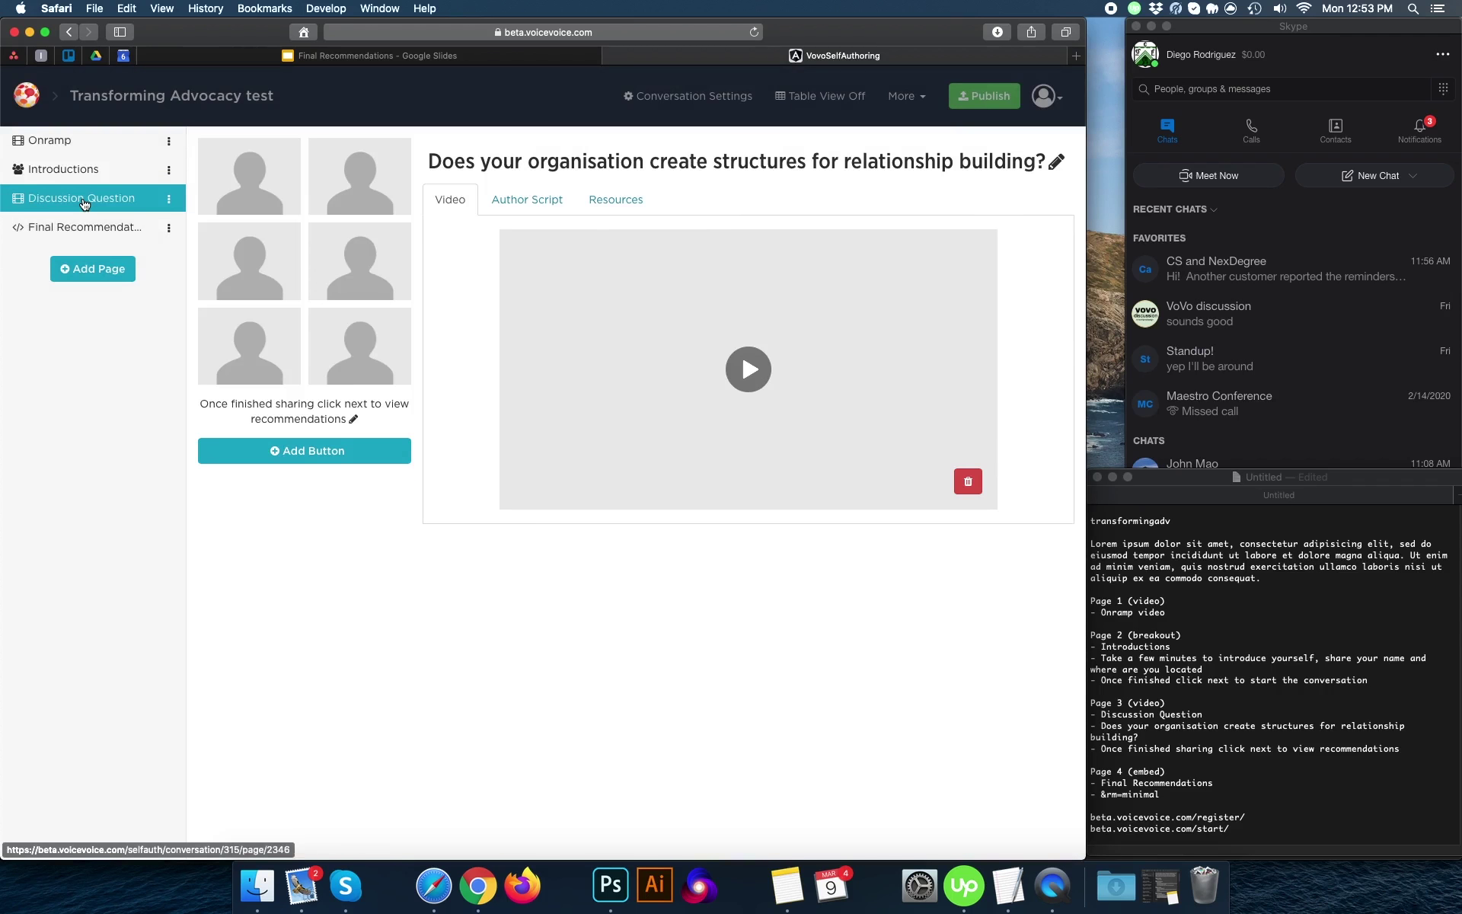
click(315, 451)
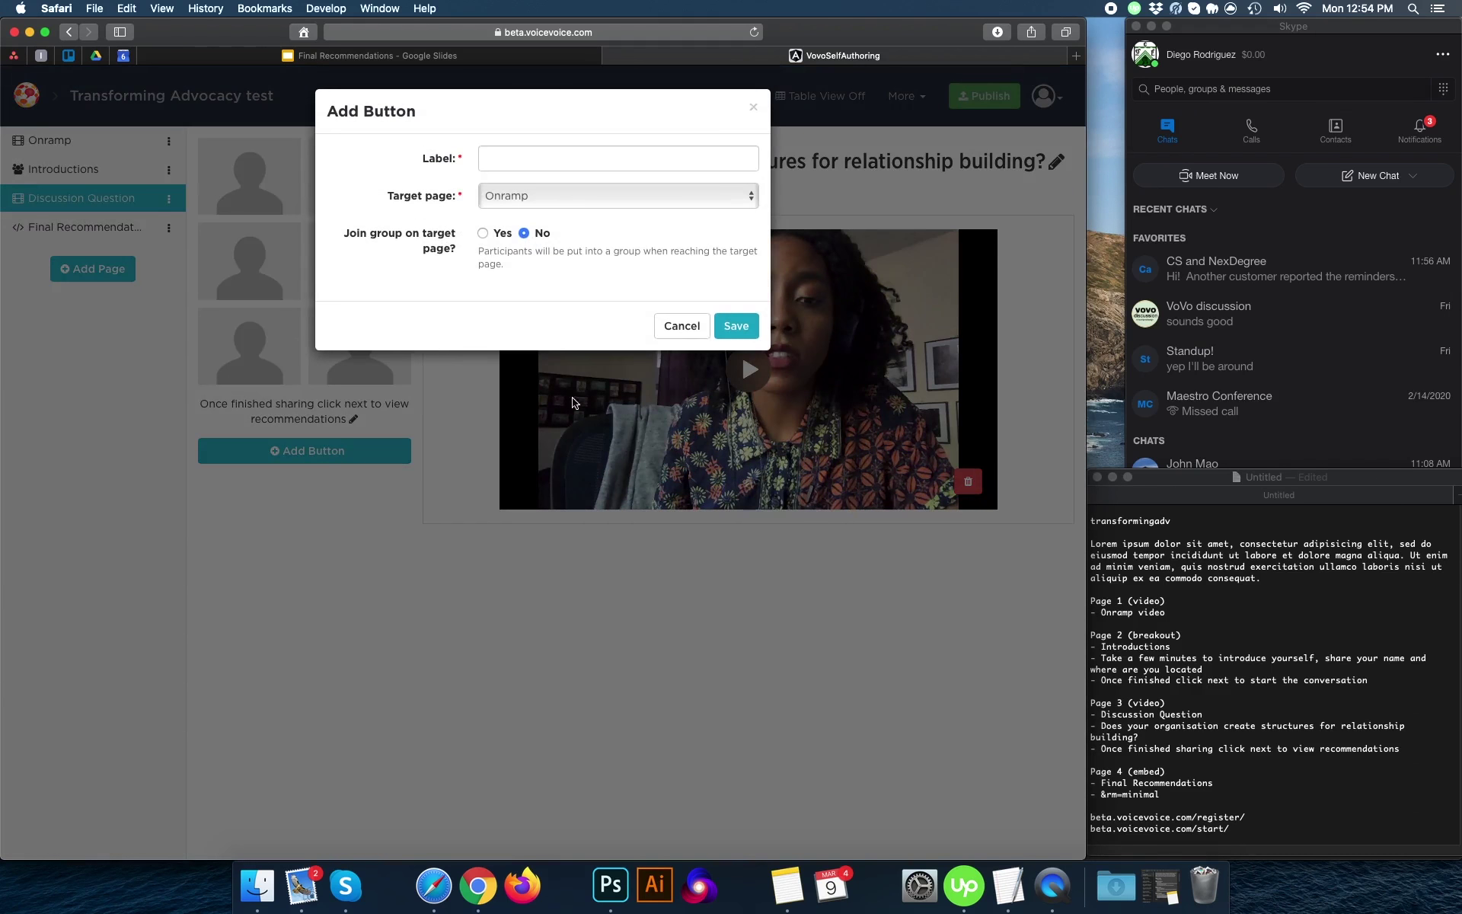
click(543, 162)
text(Next)
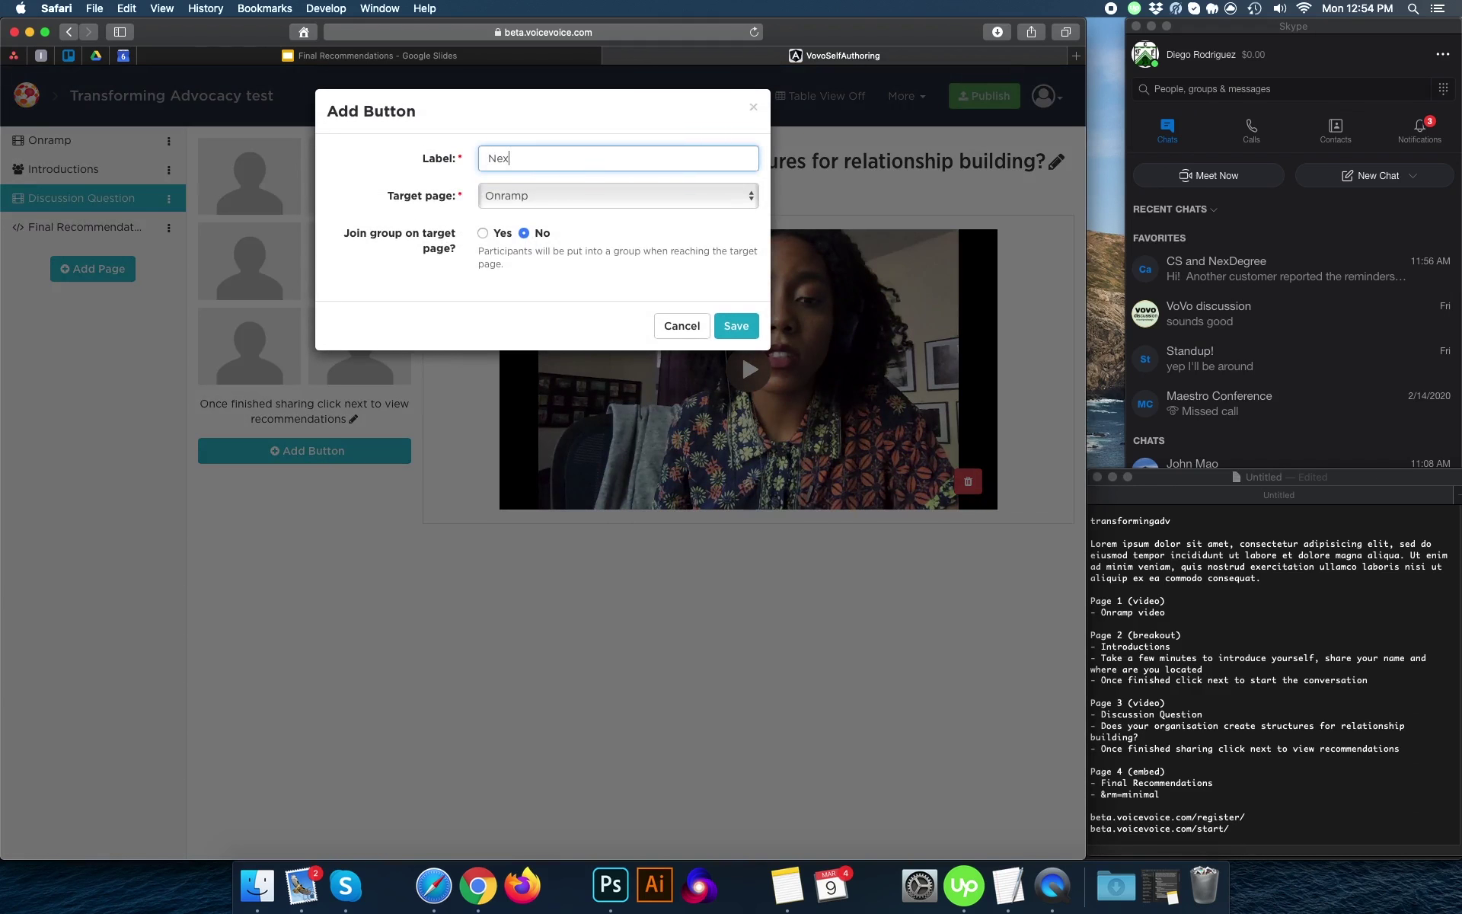
click(335, 292)
click(555, 196)
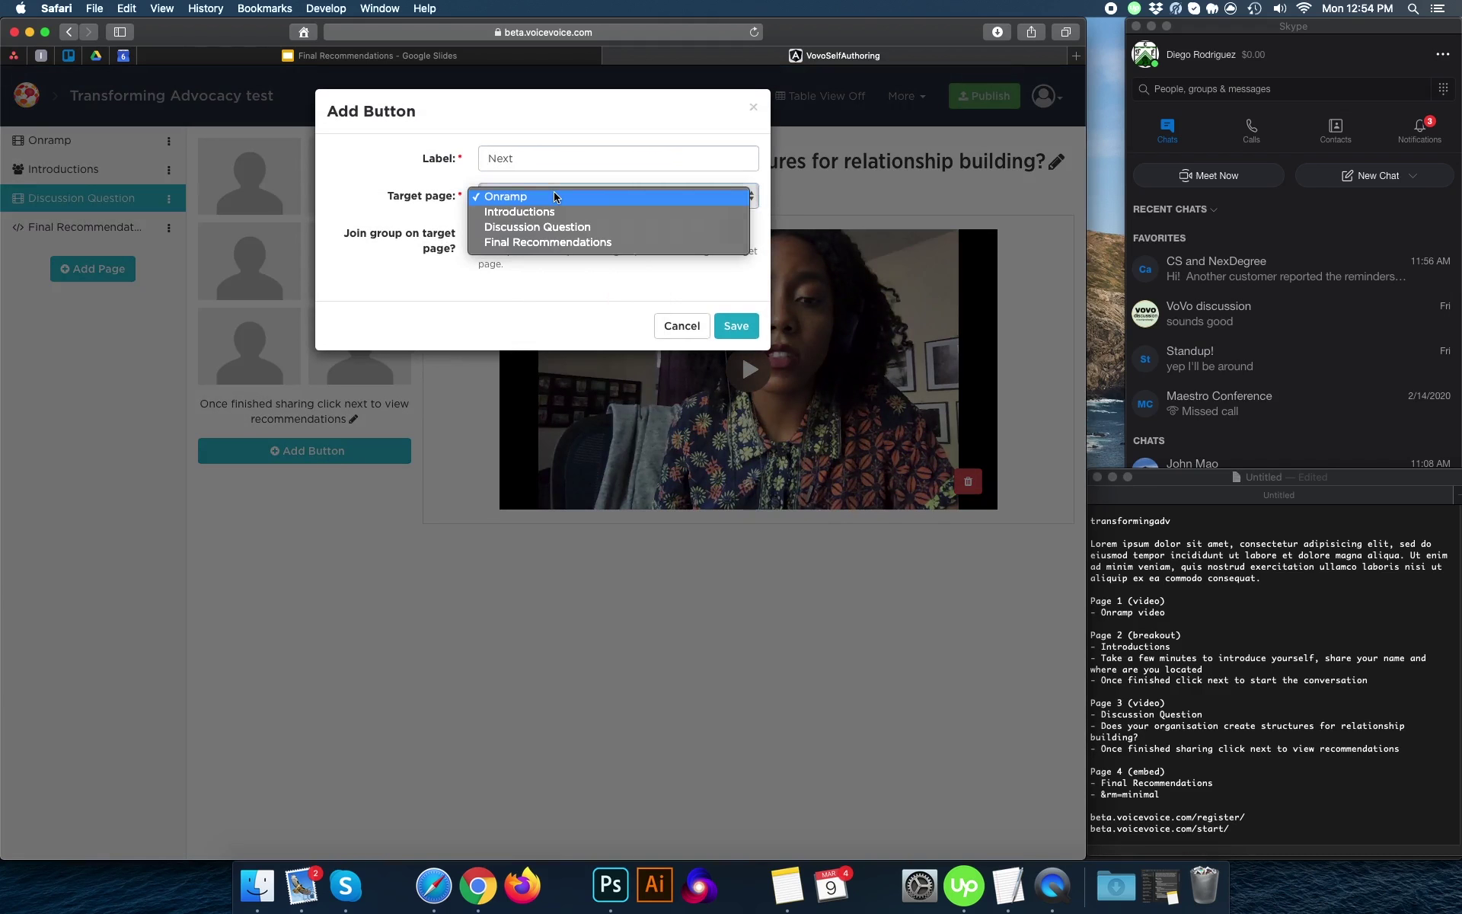
click(575, 242)
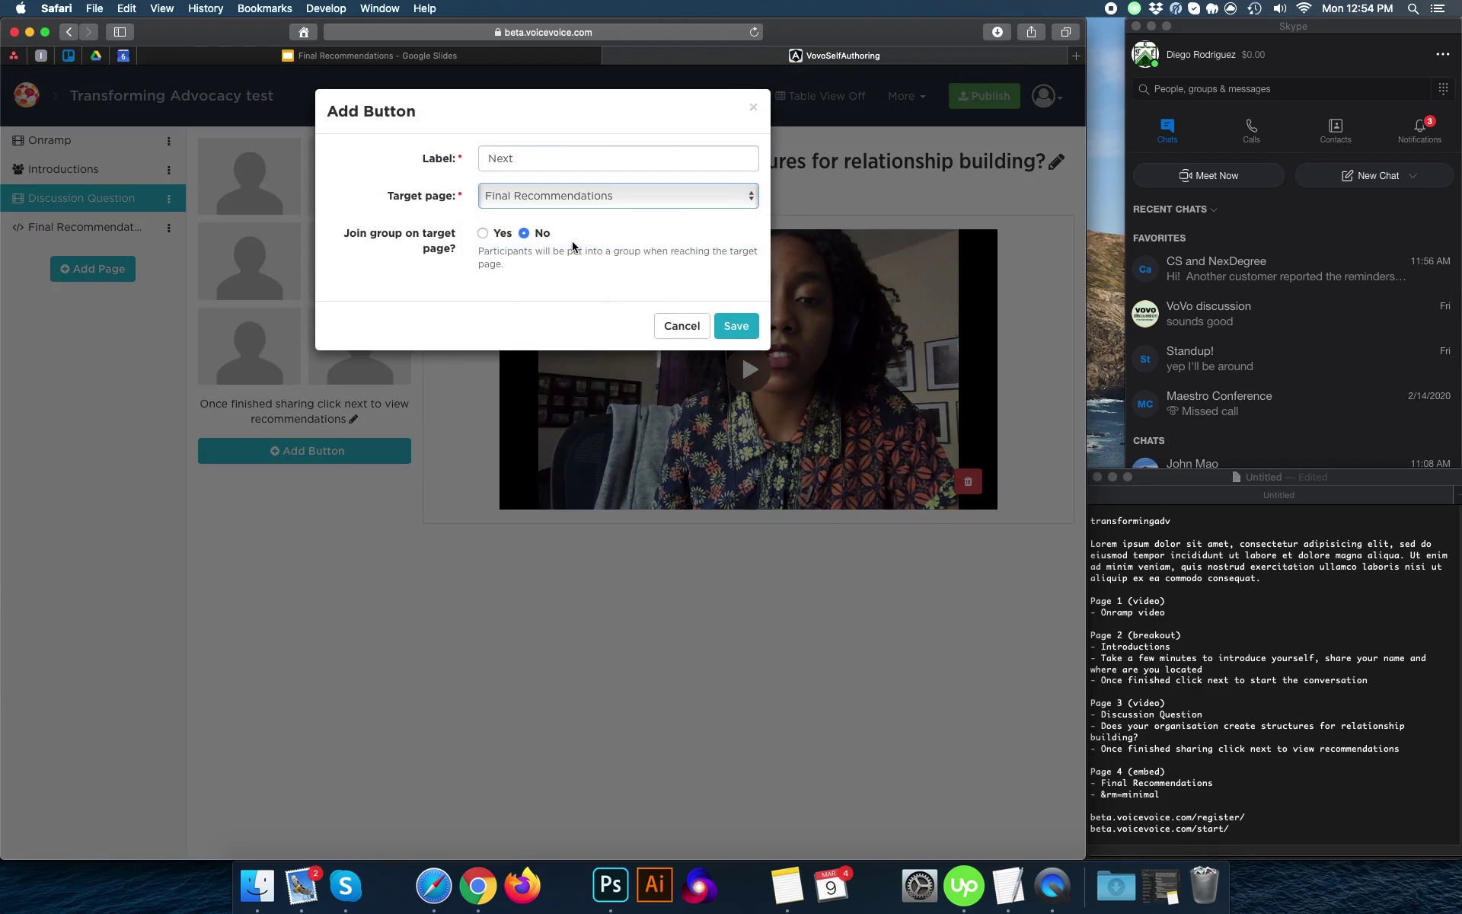
click(736, 325)
Add a "Start over" button to the Final Recommendations page that targets Introductions and save it
click(90, 229)
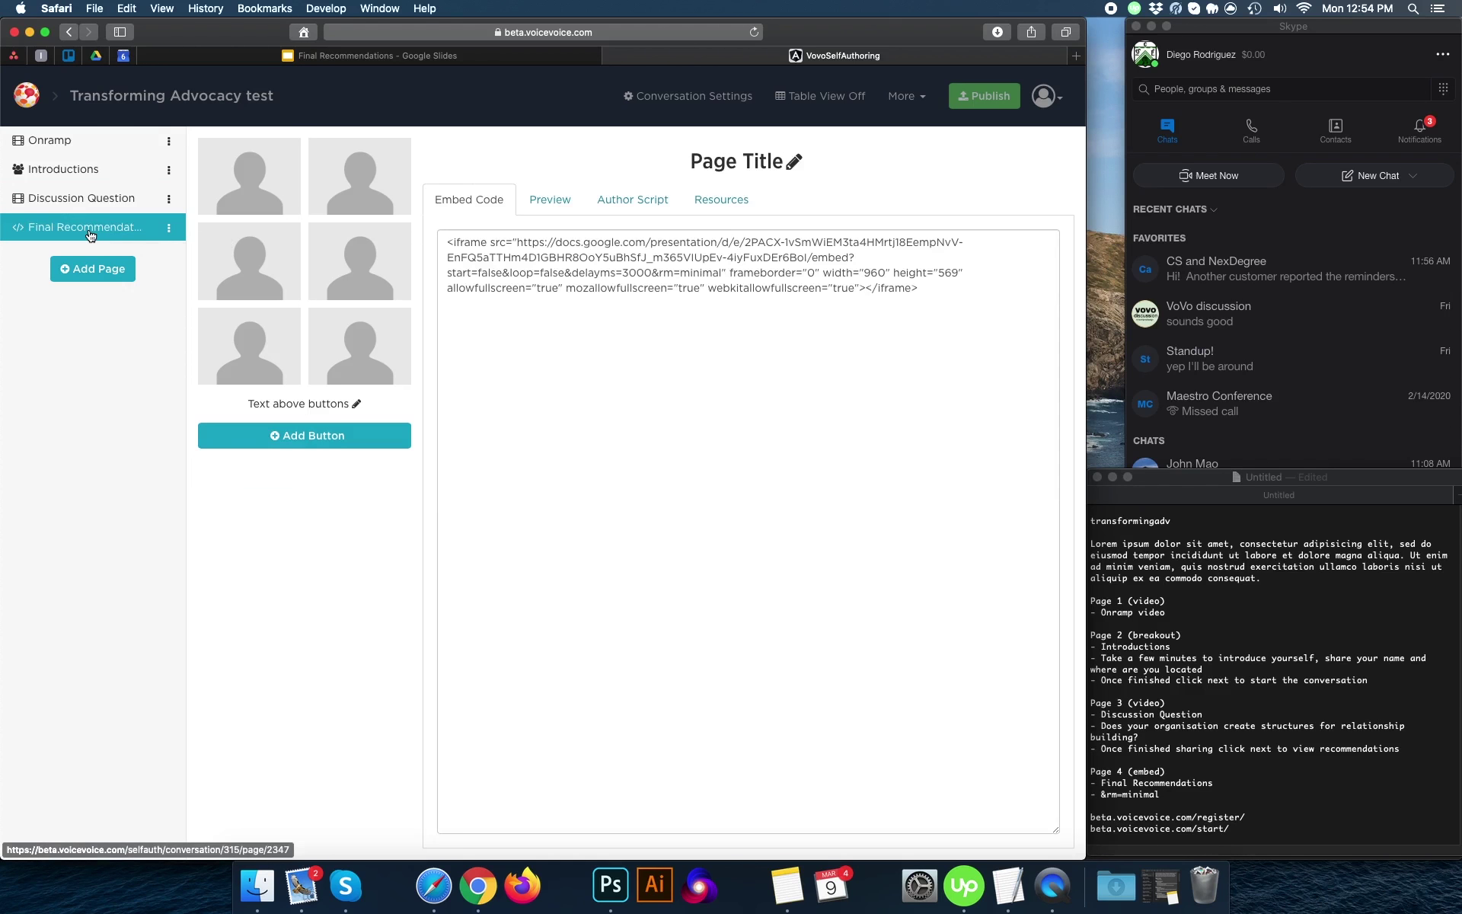
click(324, 438)
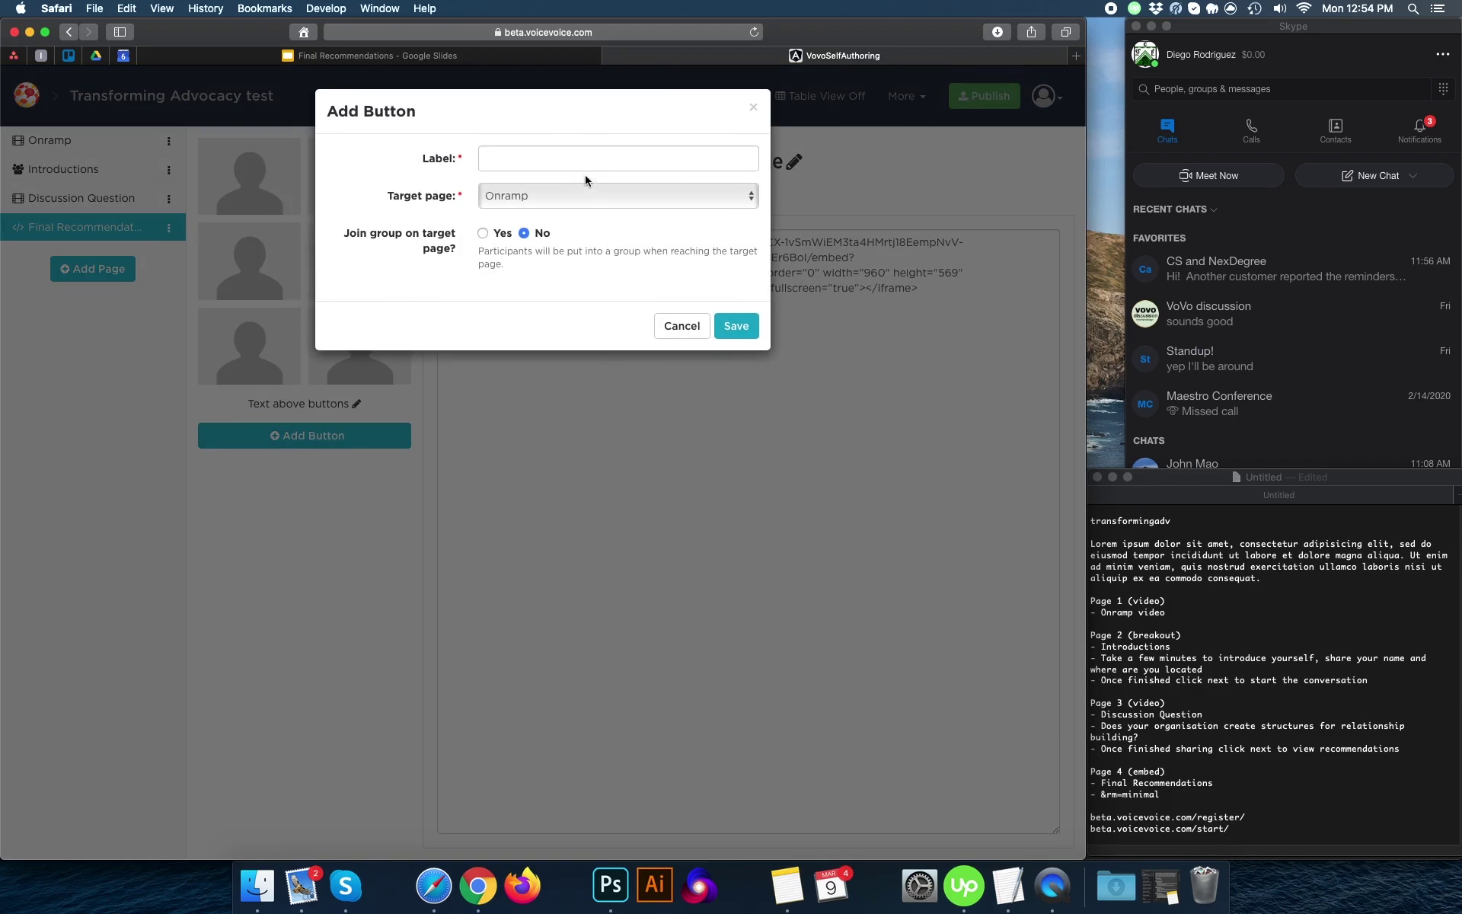
click(575, 160)
text(S)
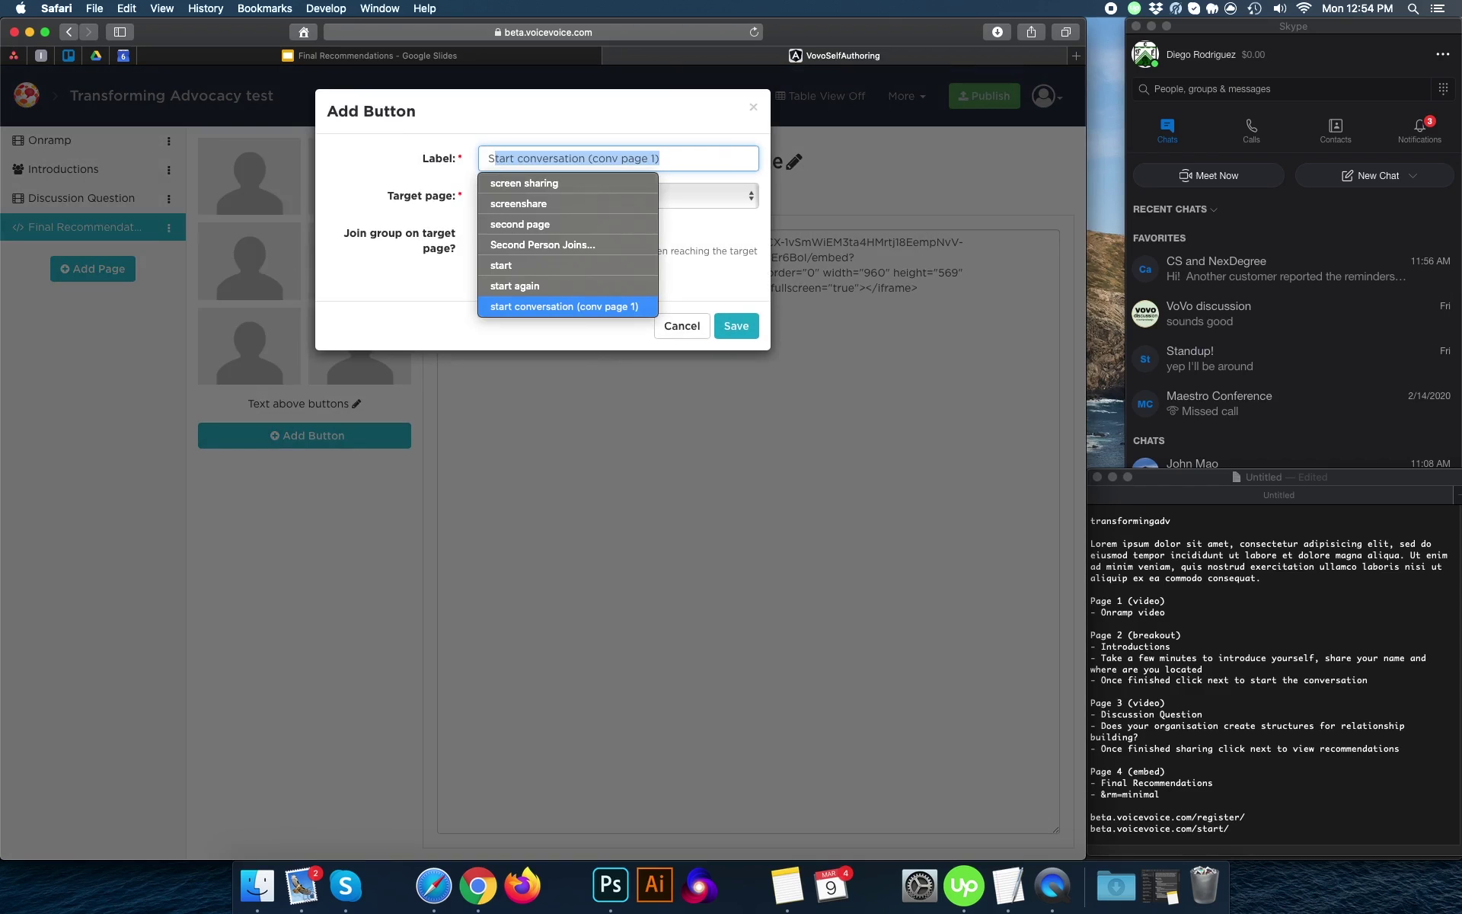
text(a)
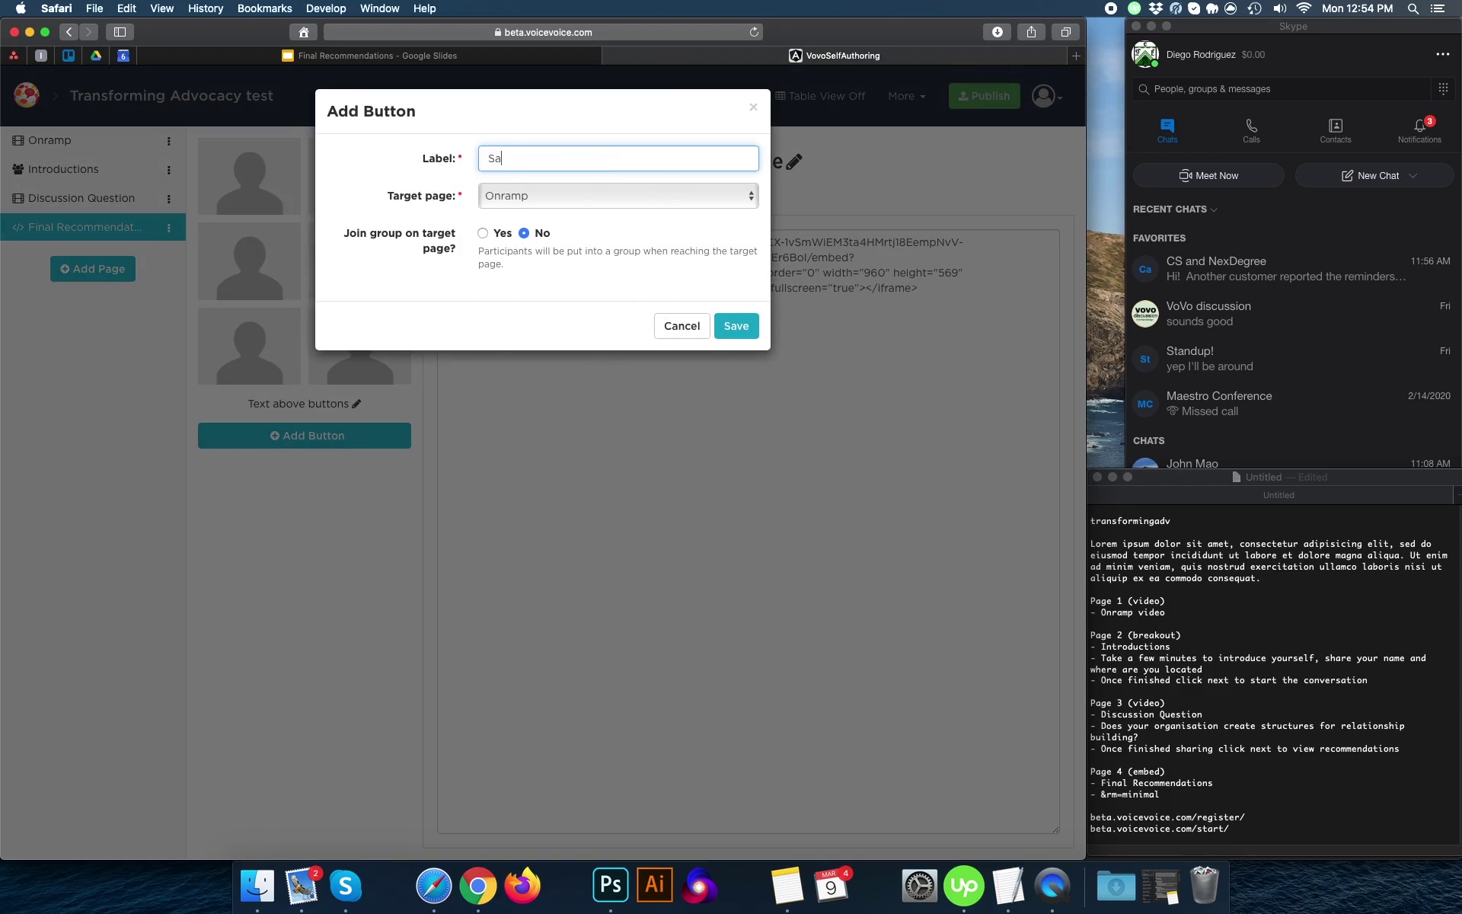
text(rtart over)
click(592, 203)
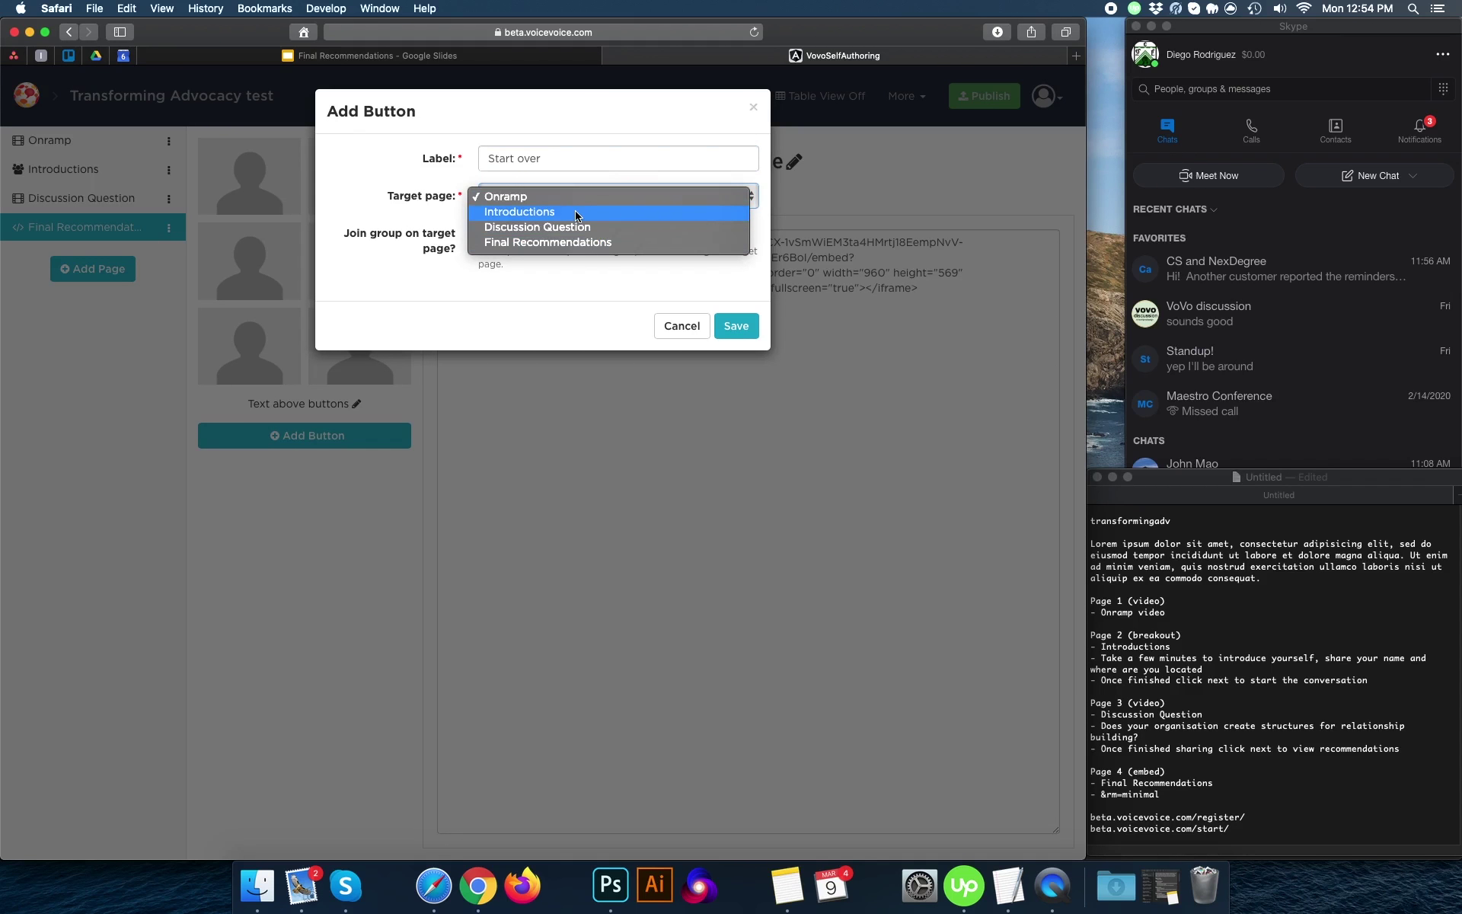
click(576, 214)
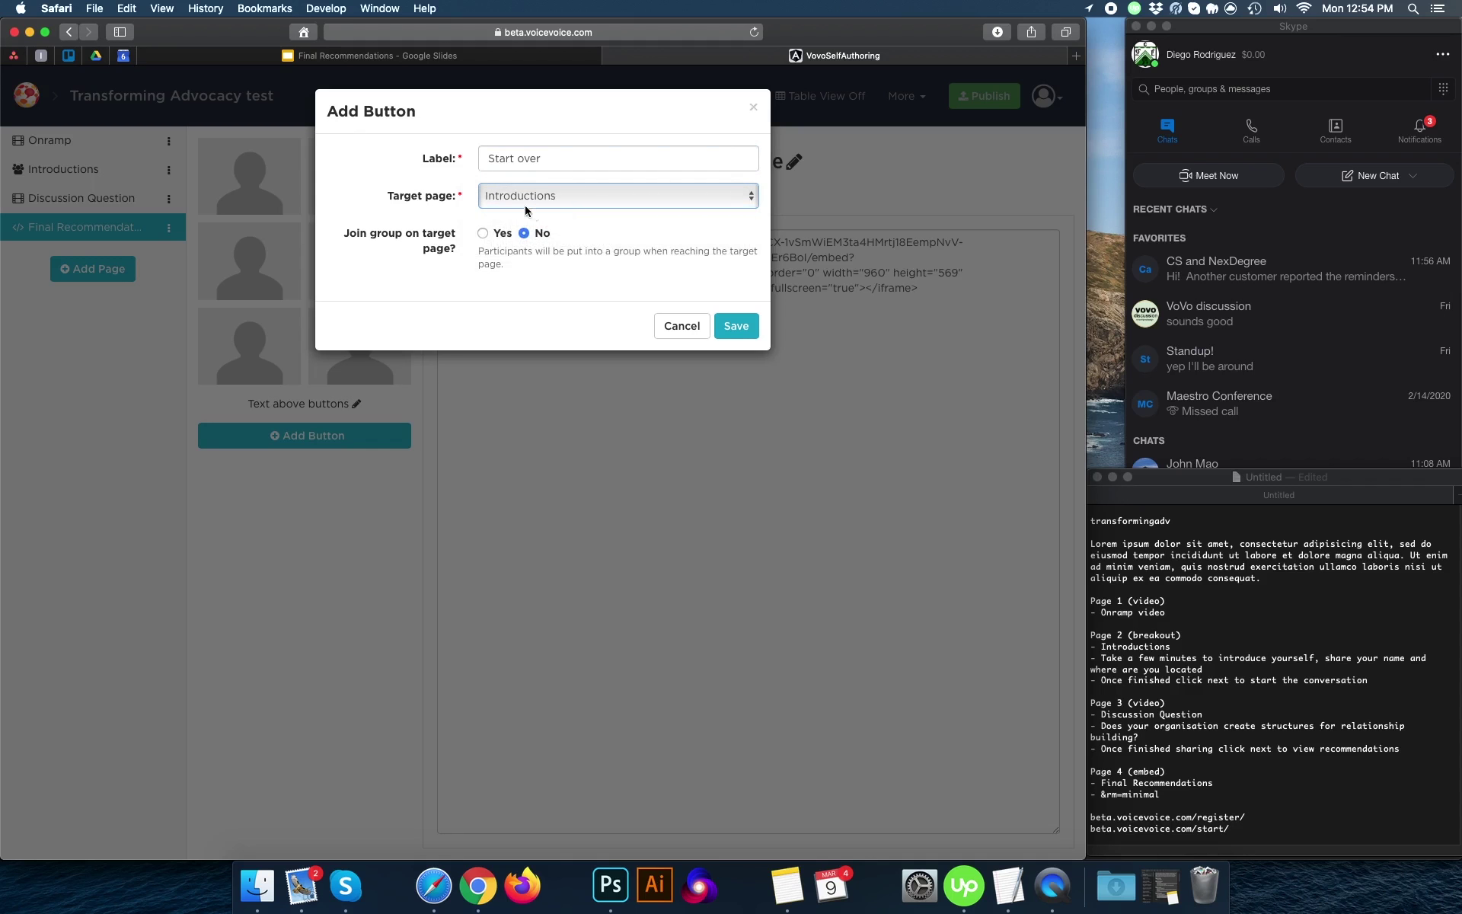
click(736, 326)
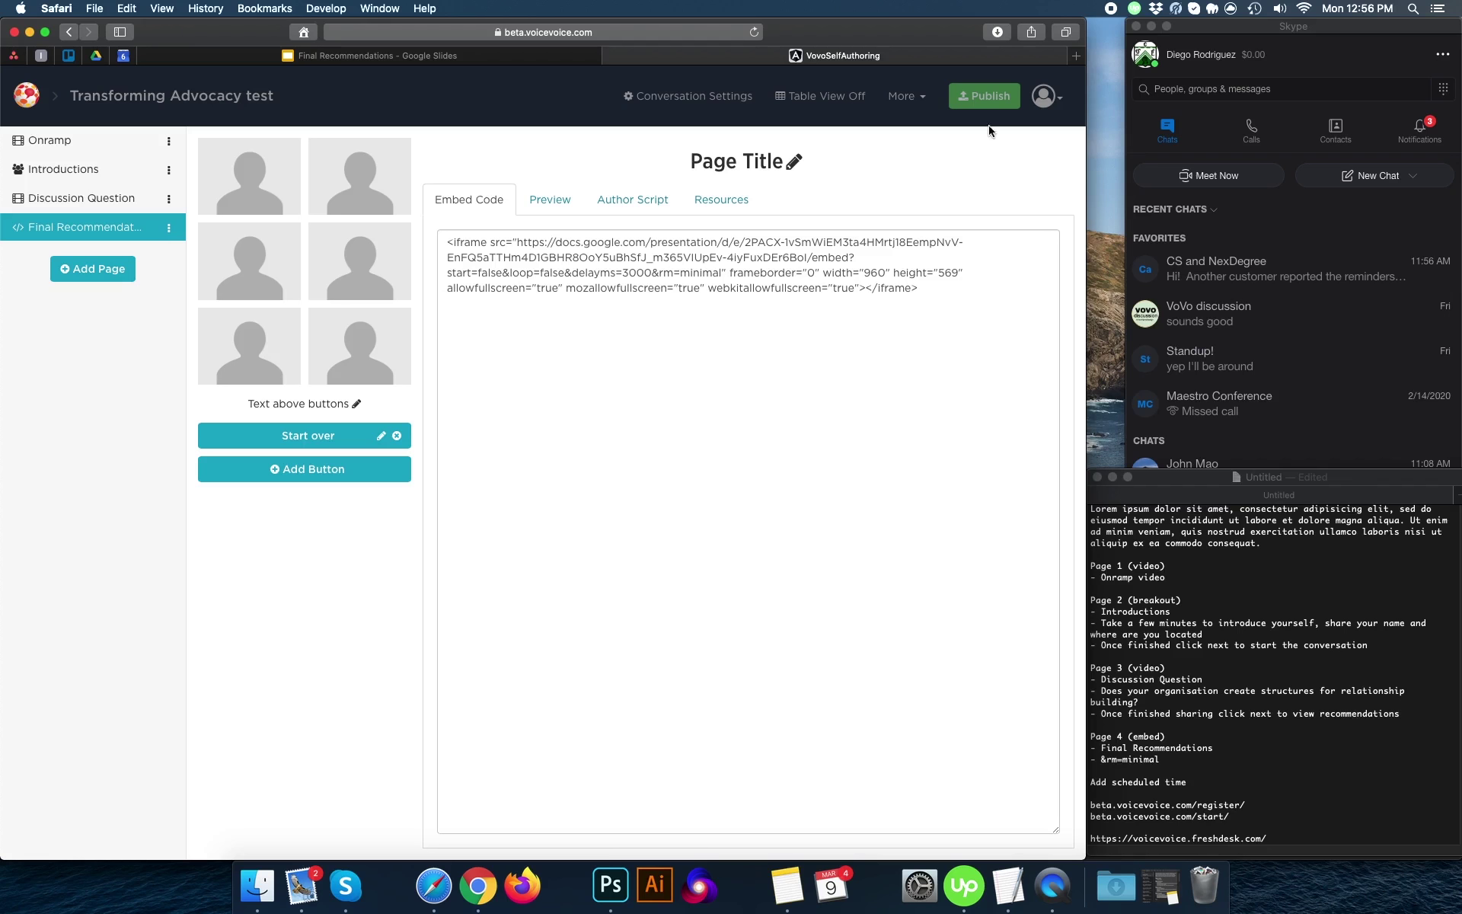
Start a new event from the conversation's advanced settings and set its start time to March 11th, 2020 12:56 pm
click(905, 96)
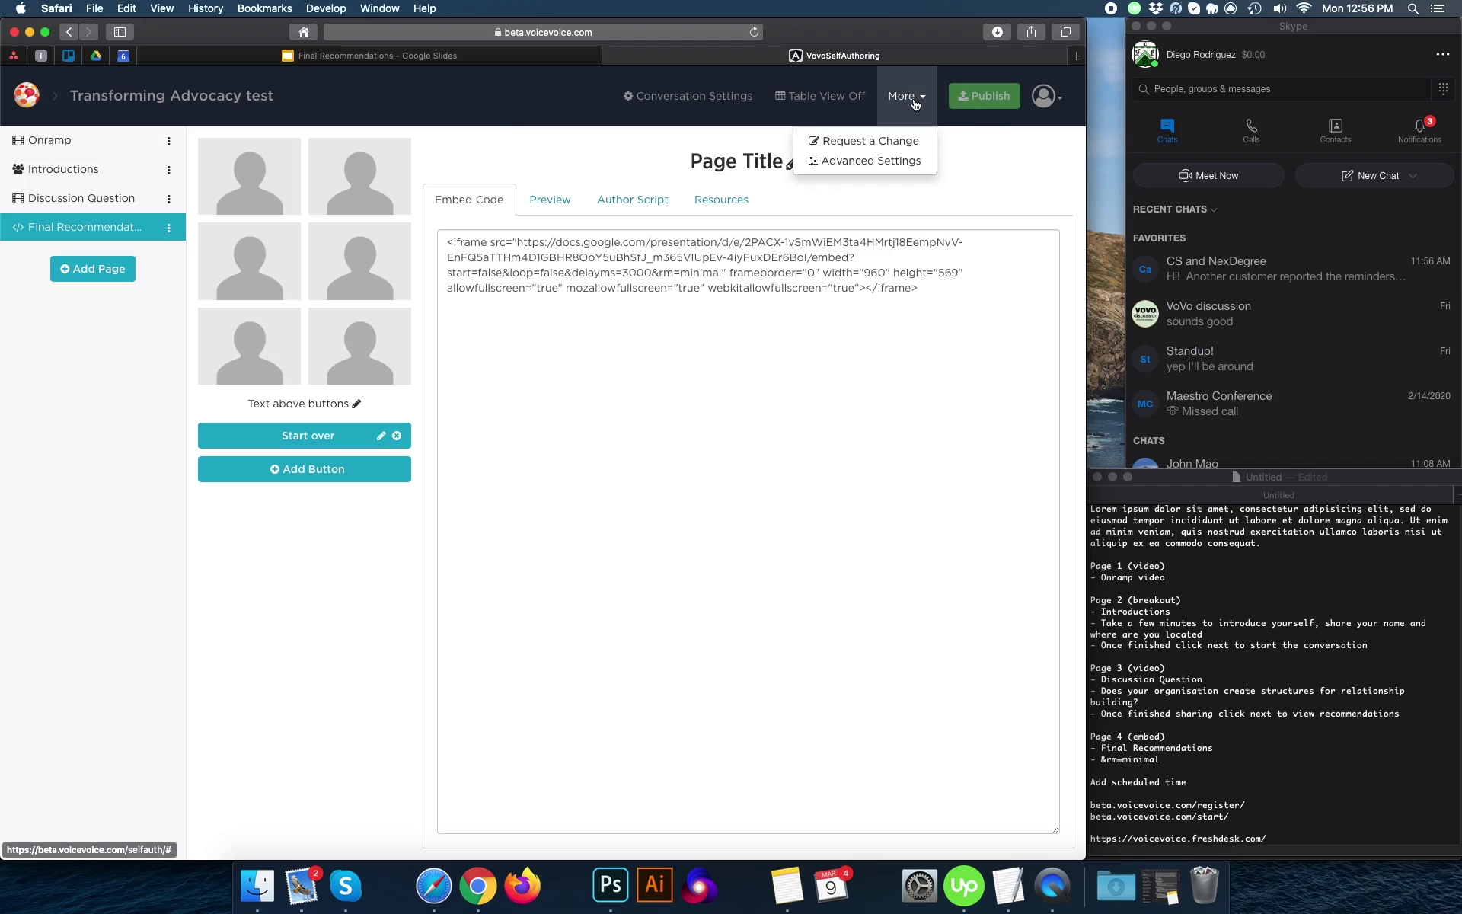
click(850, 161)
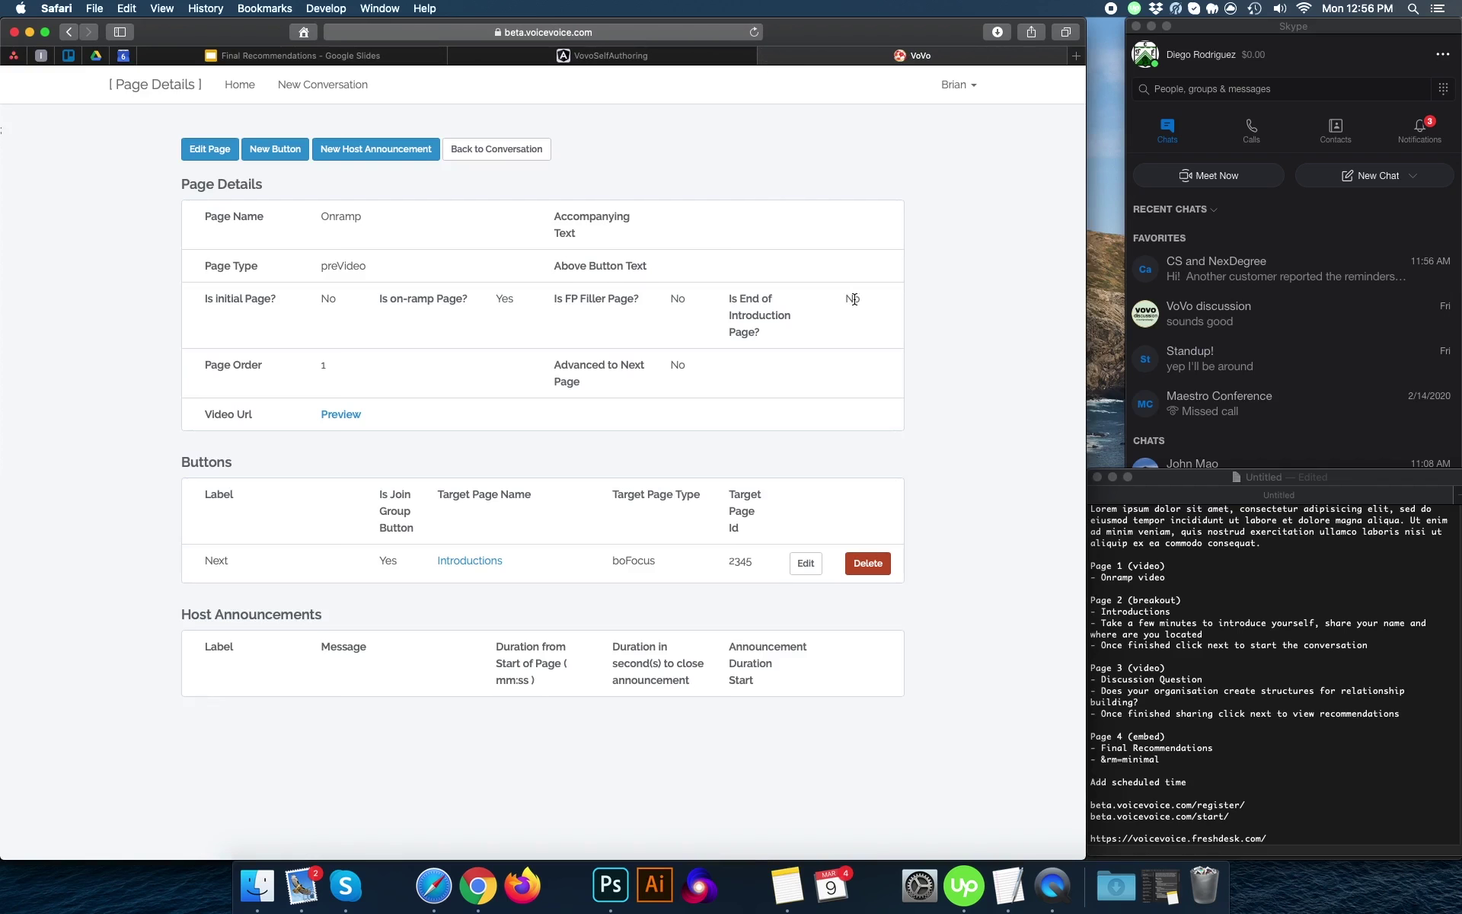
click(501, 150)
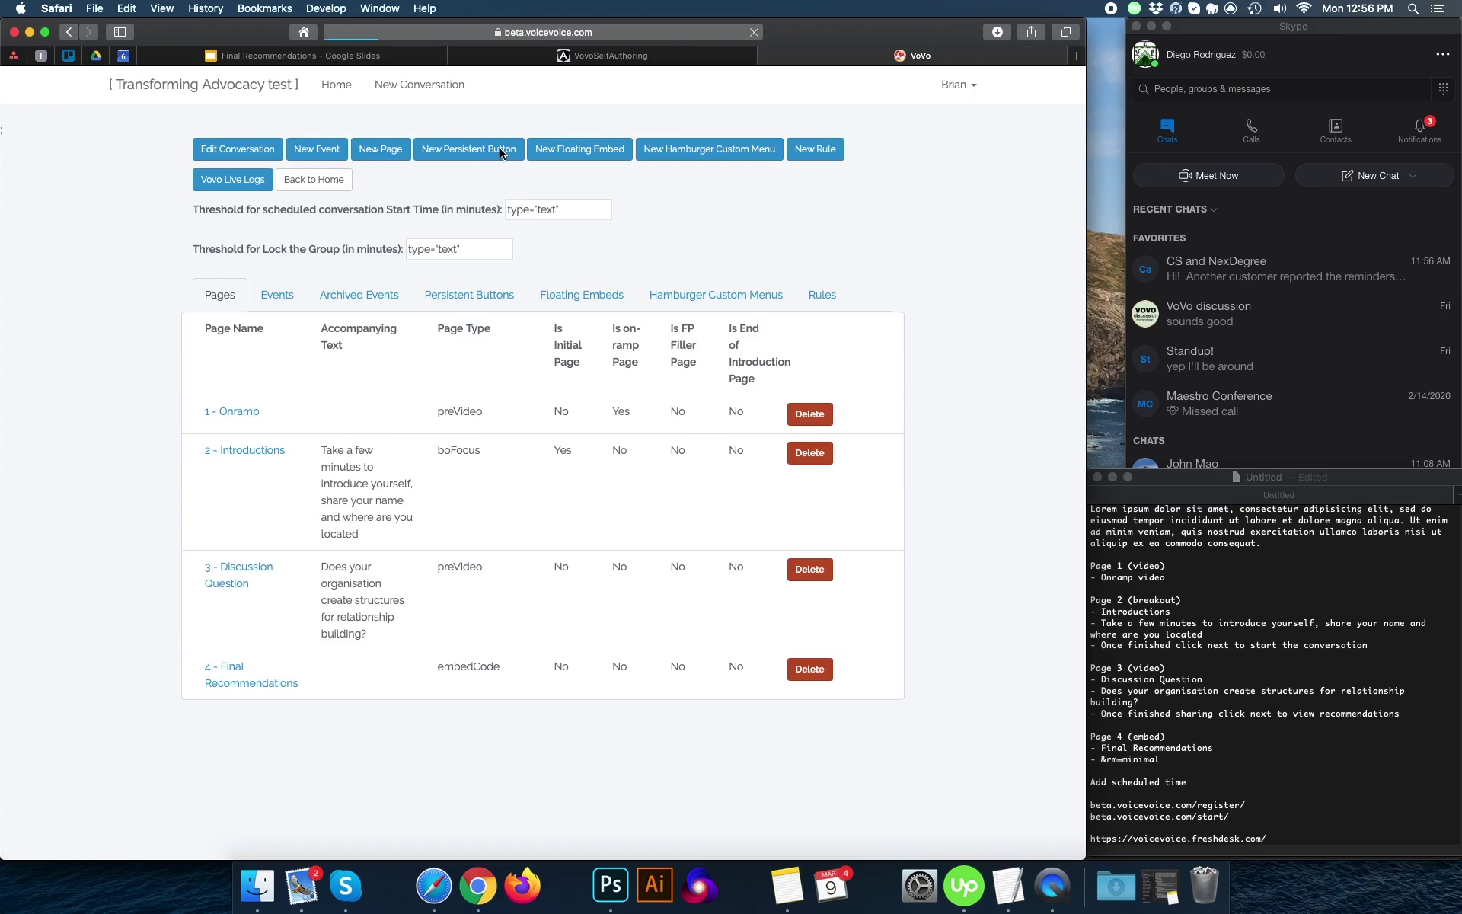
click(323, 155)
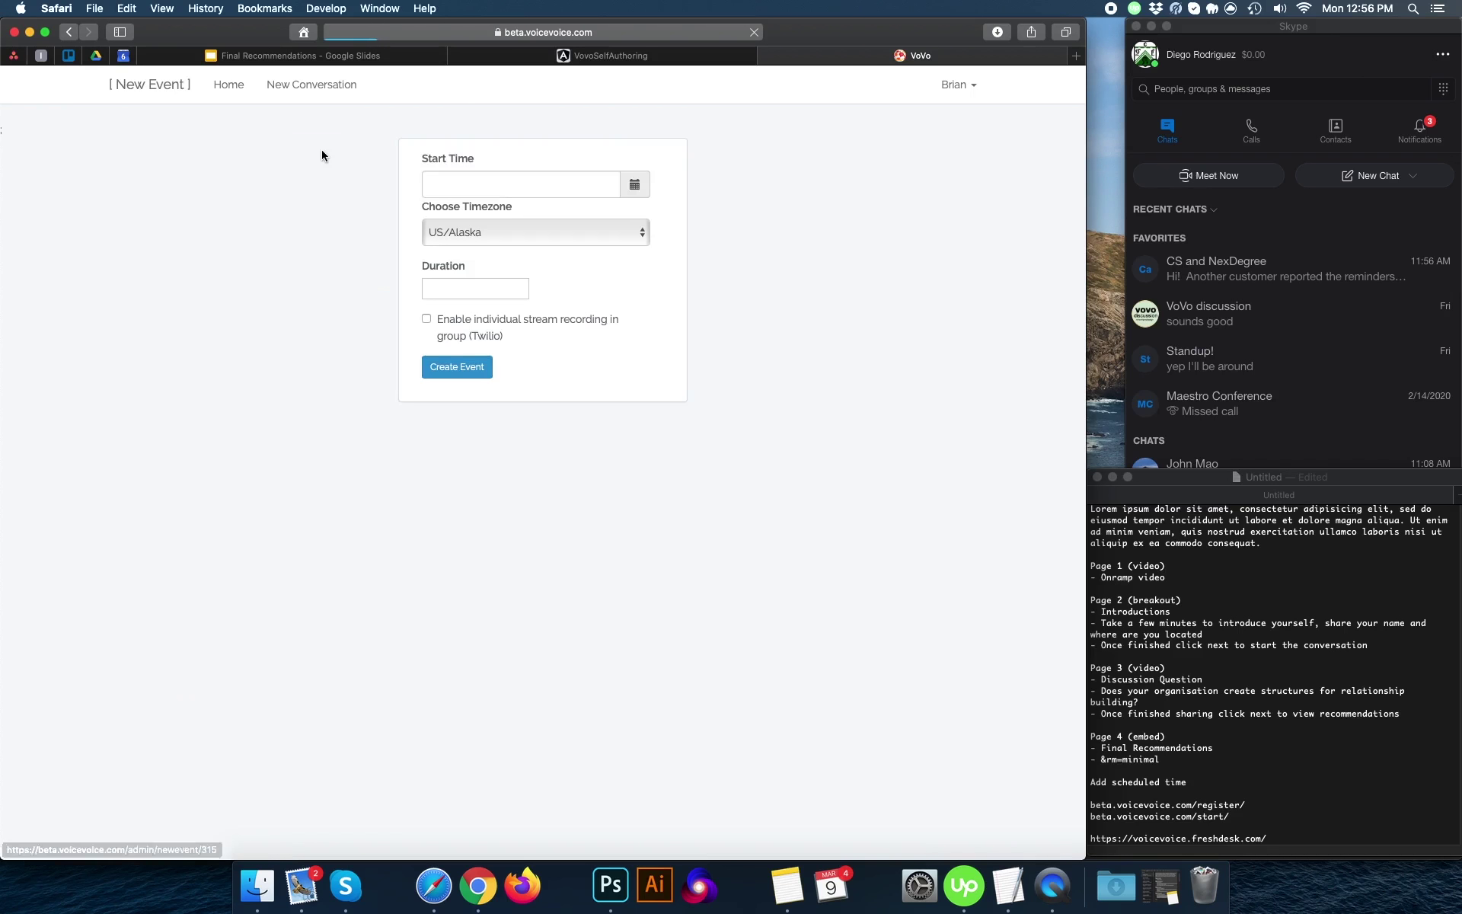
click(634, 187)
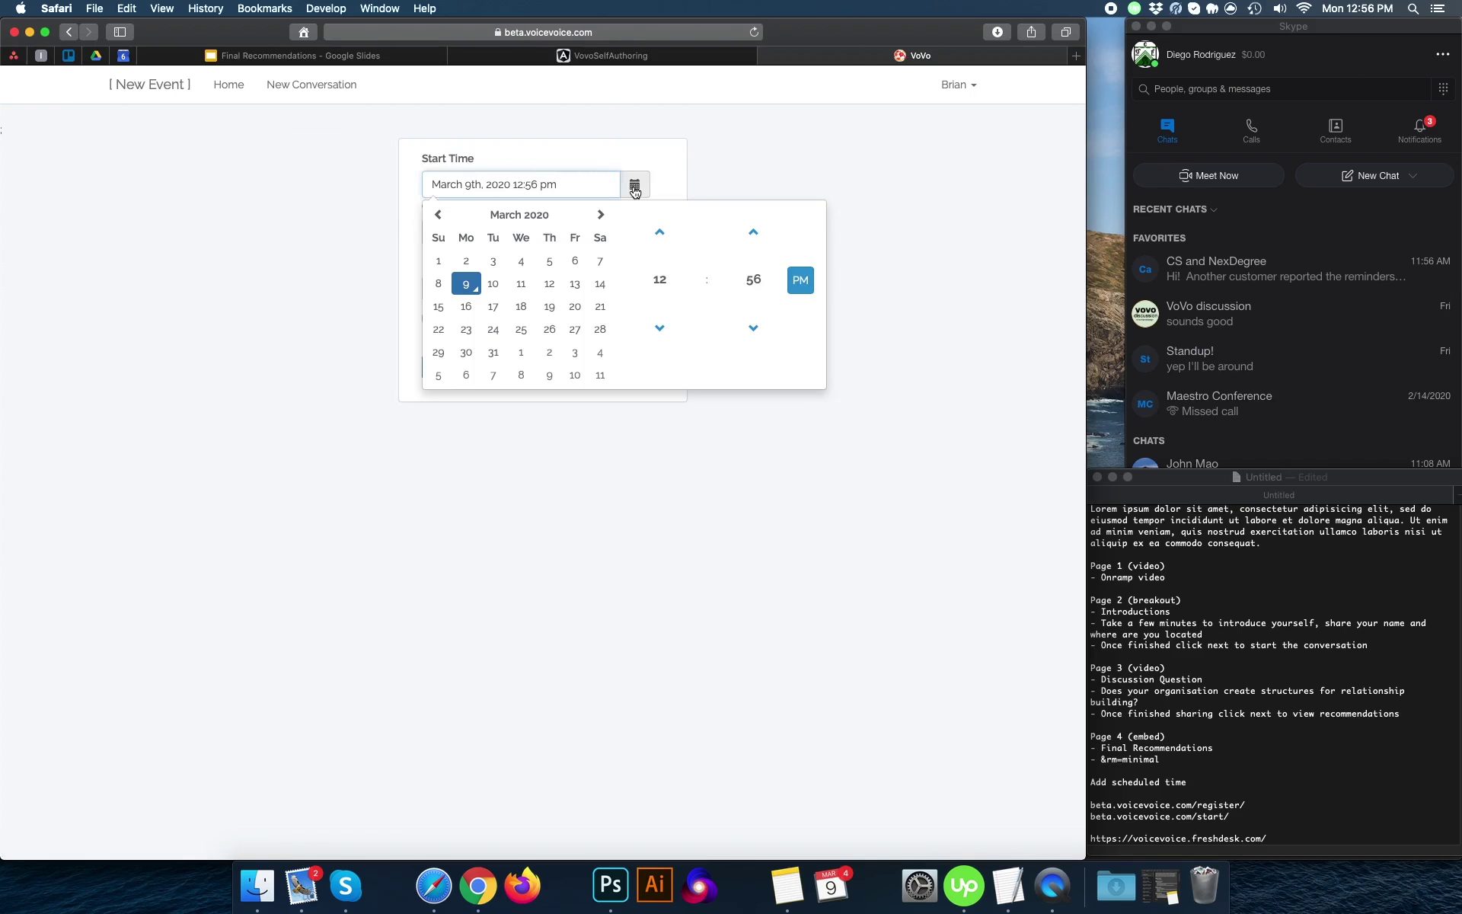
click(521, 283)
click(678, 433)
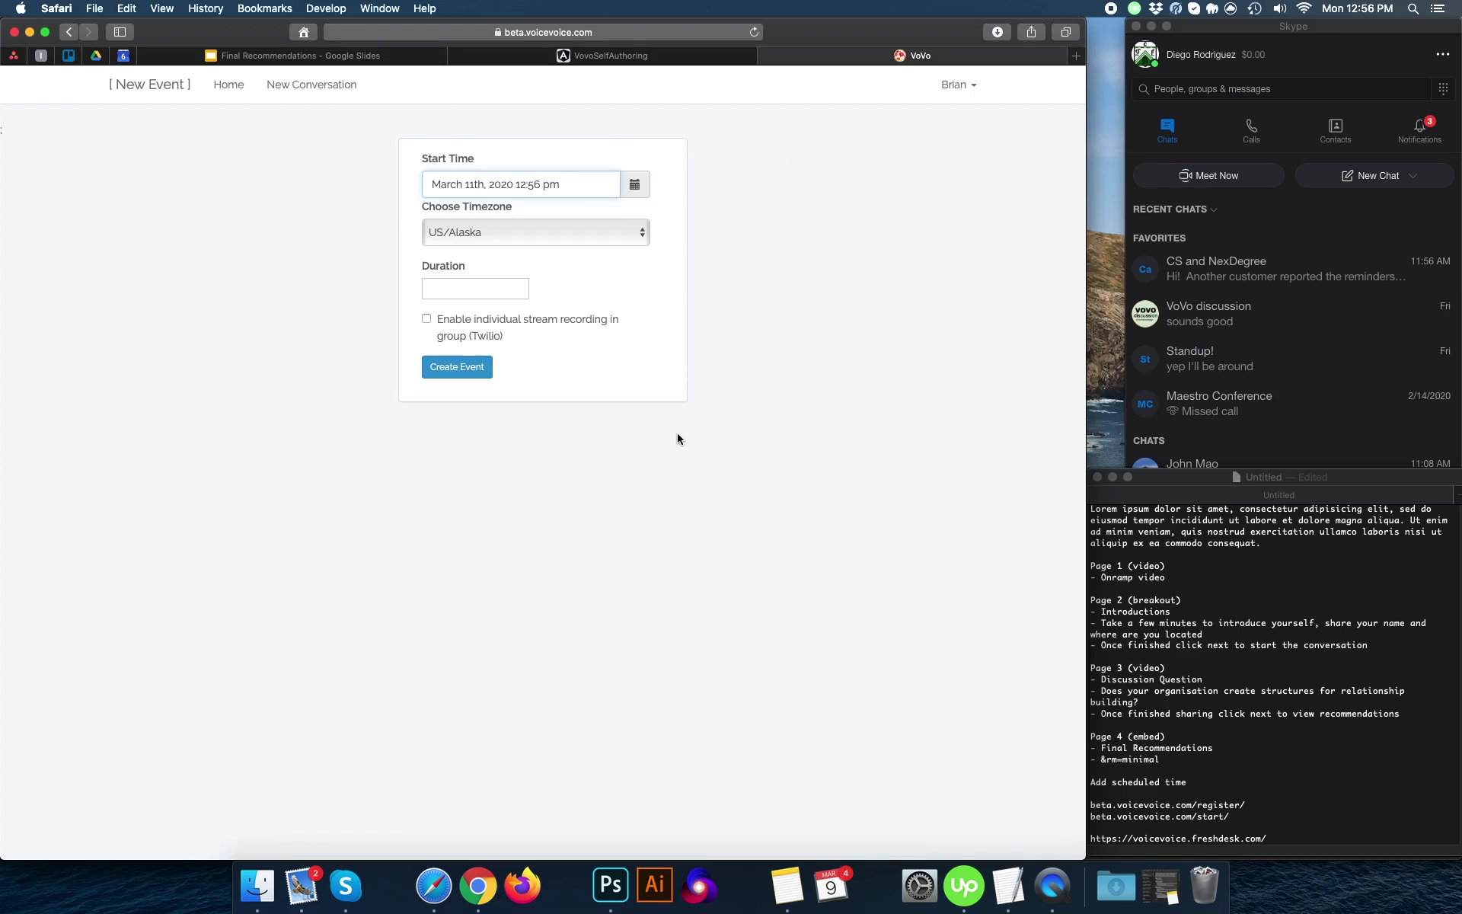
Set the new event's duration to 30 and create the event
click(468, 289)
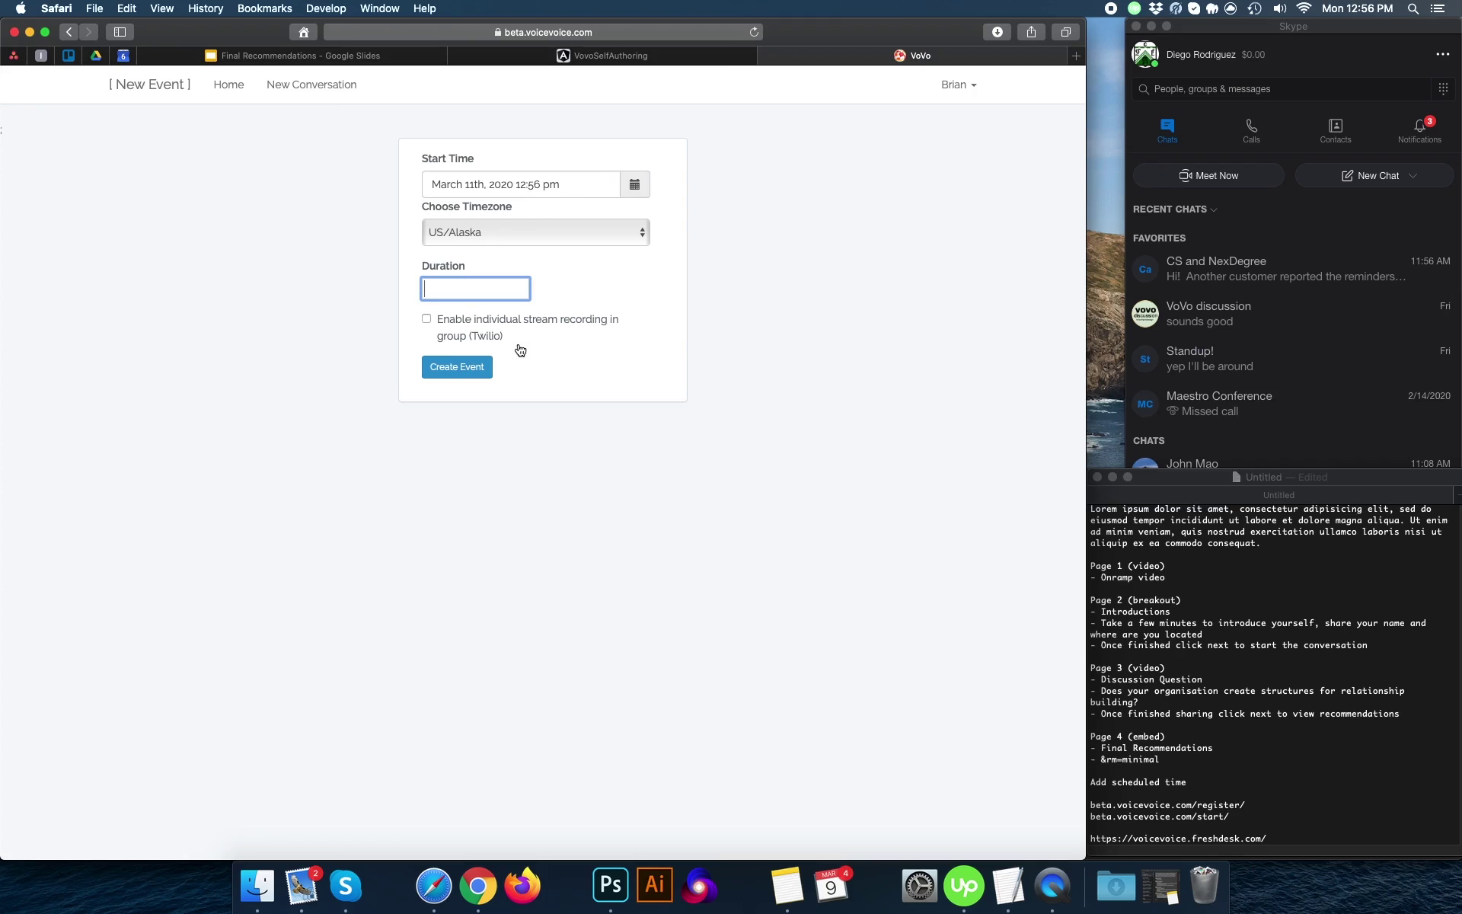
text(30)
click(538, 440)
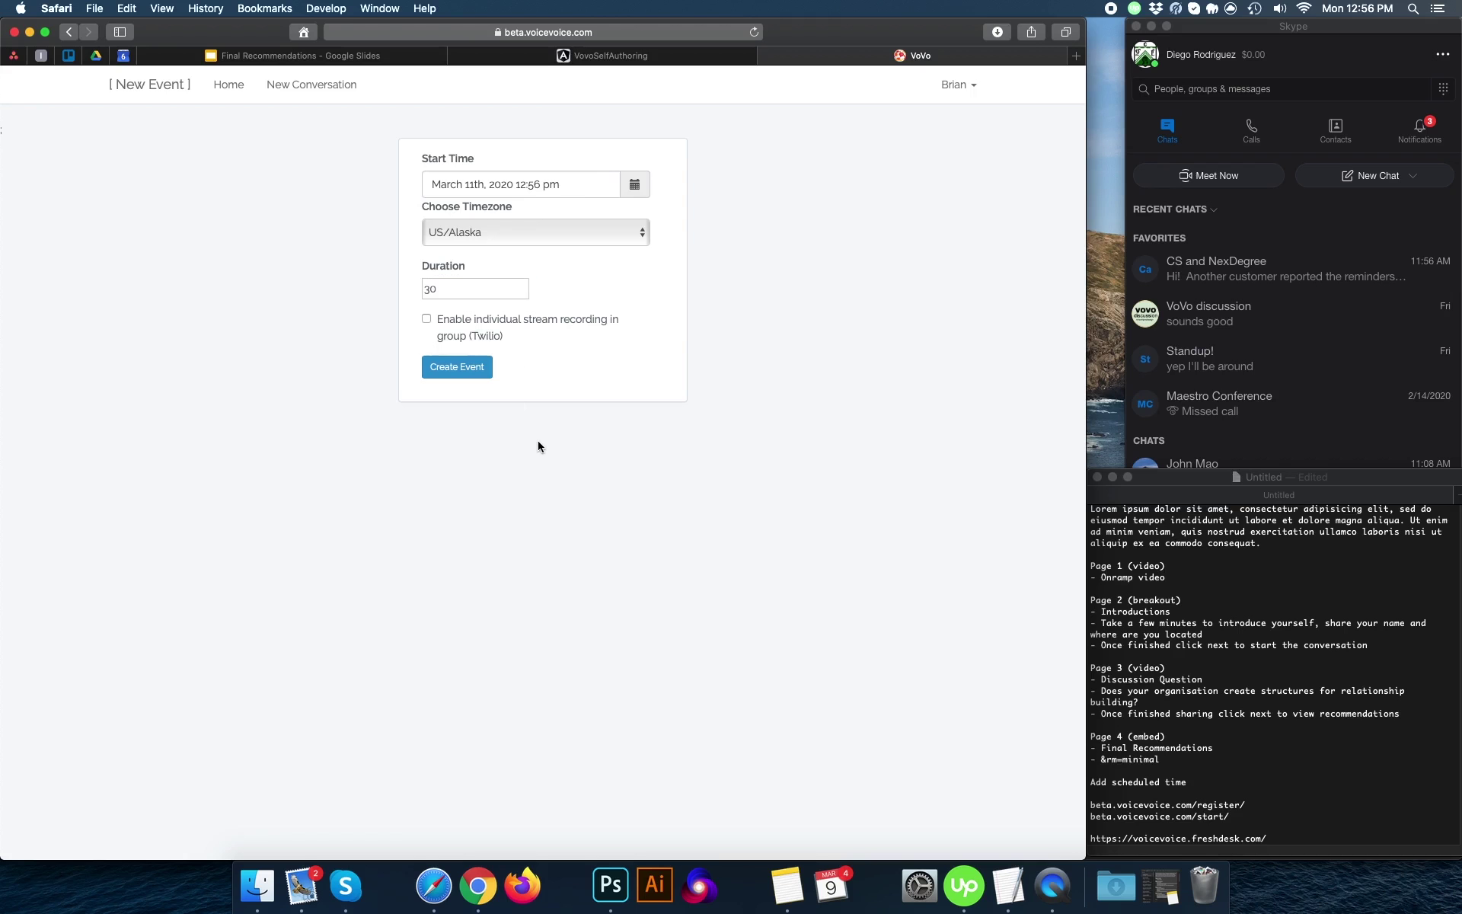
click(467, 368)
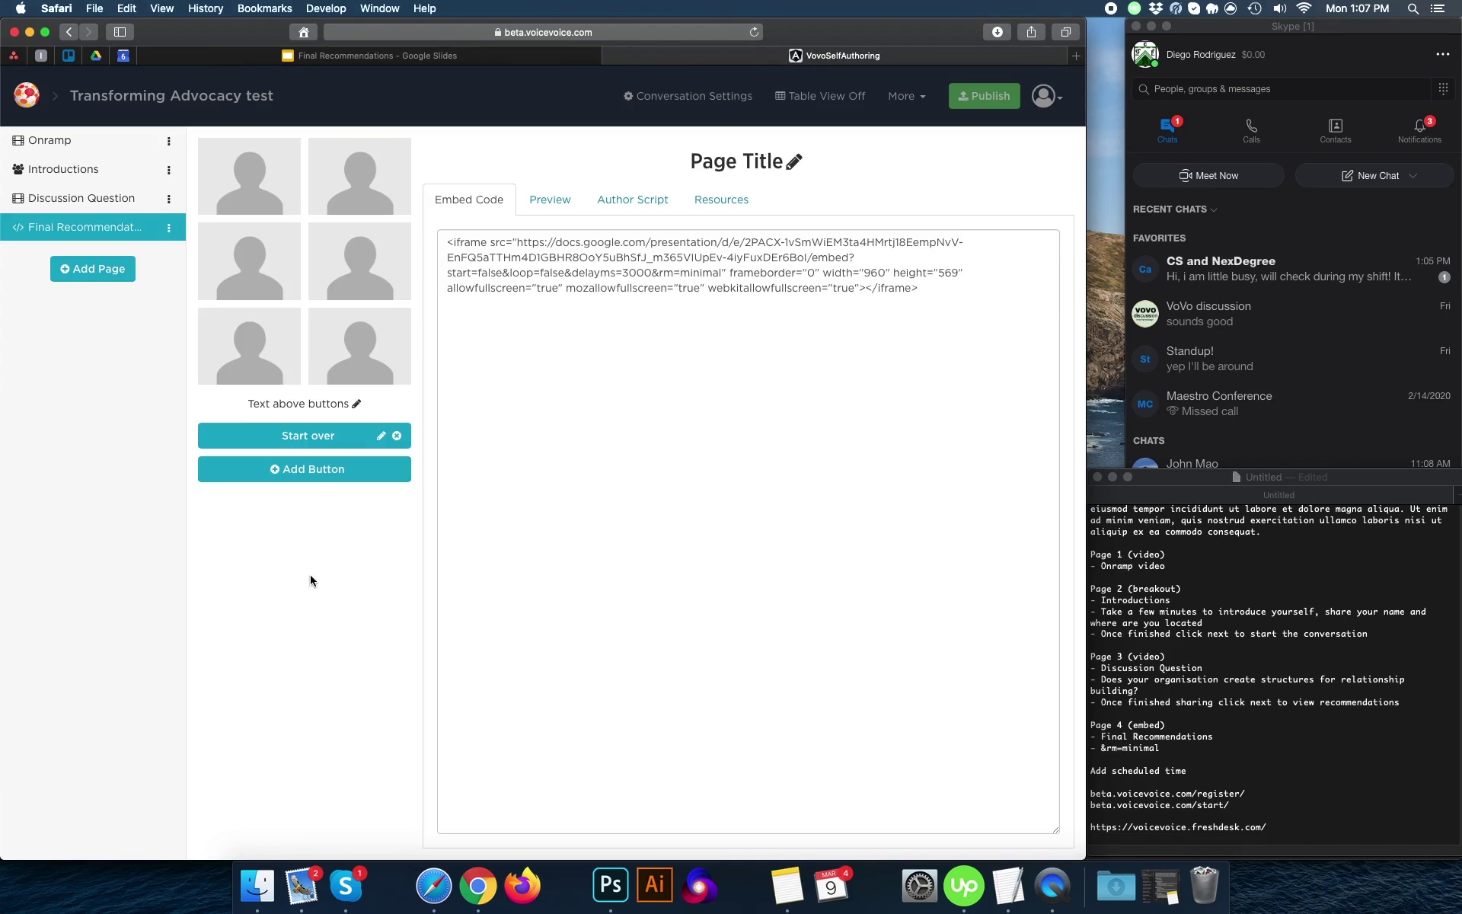
Look up the URL keyword in the conversation settings and leave the settings without saving
click(714, 100)
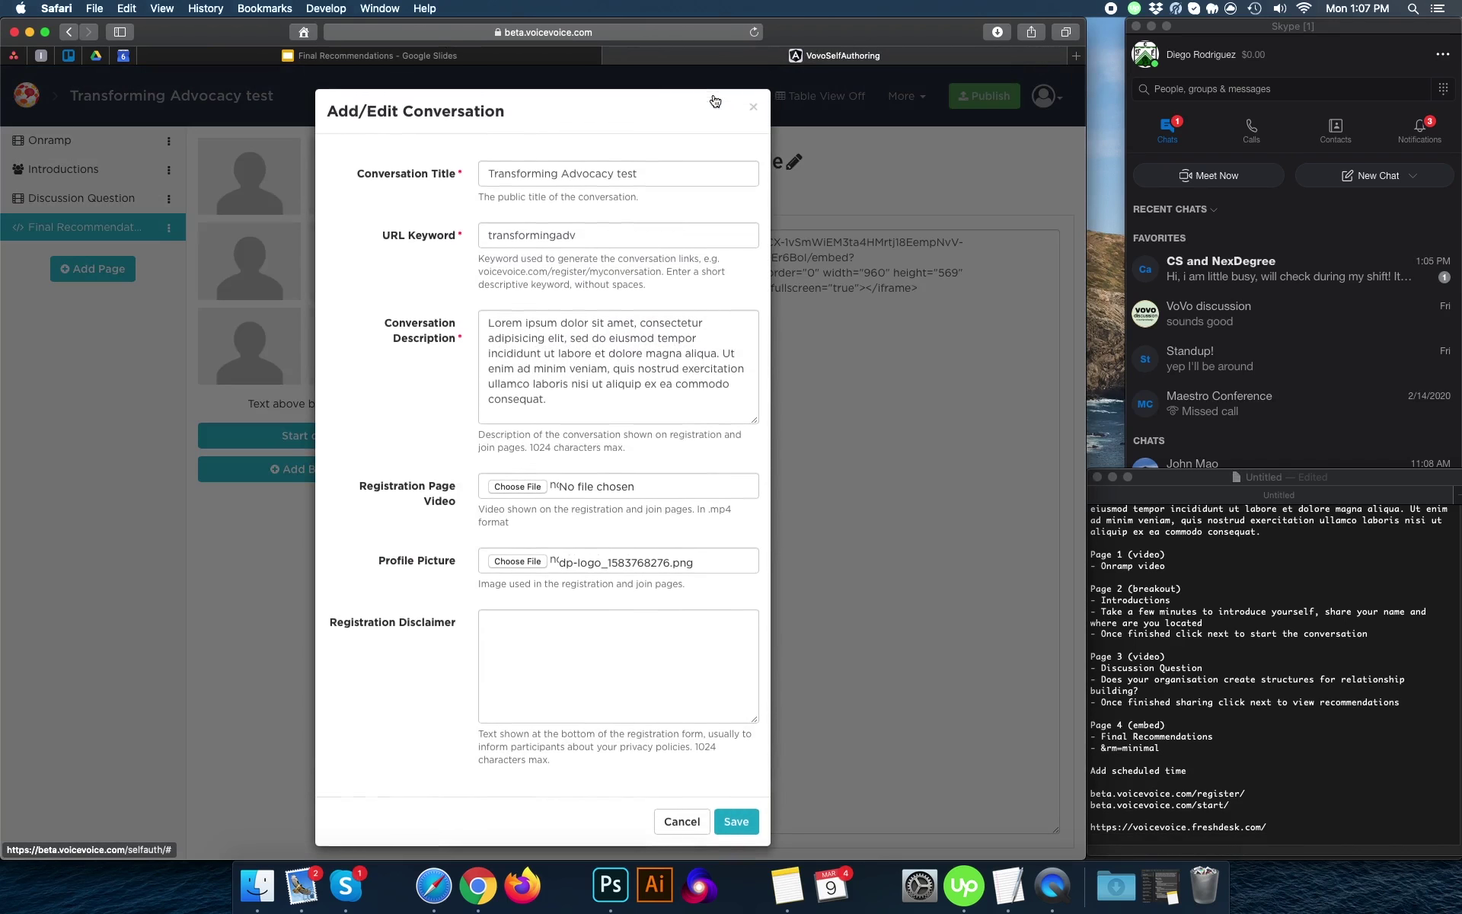
double_click(571, 238)
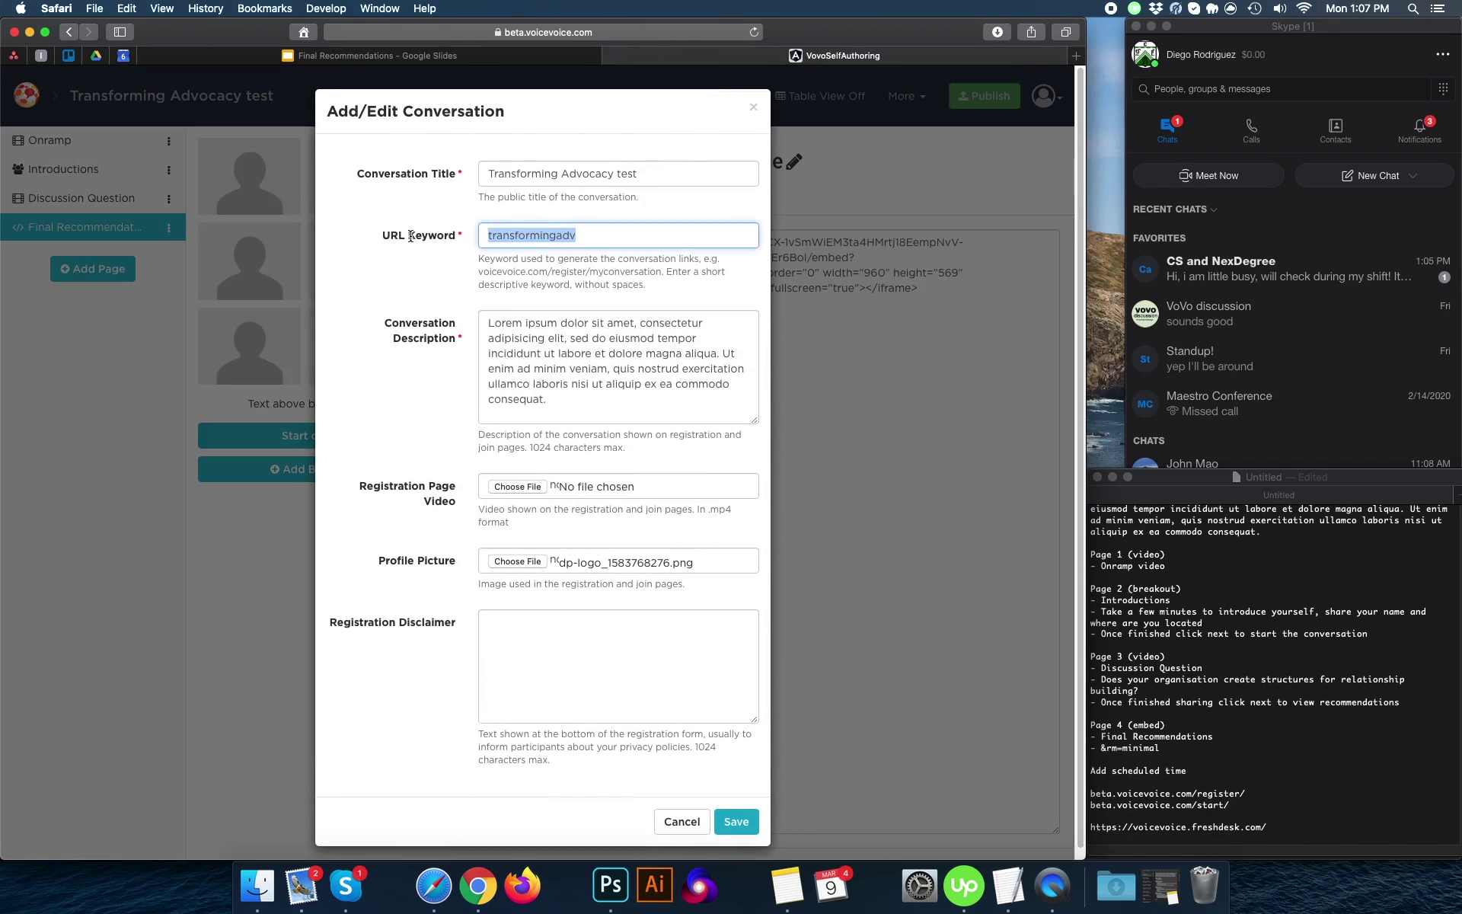
click(681, 821)
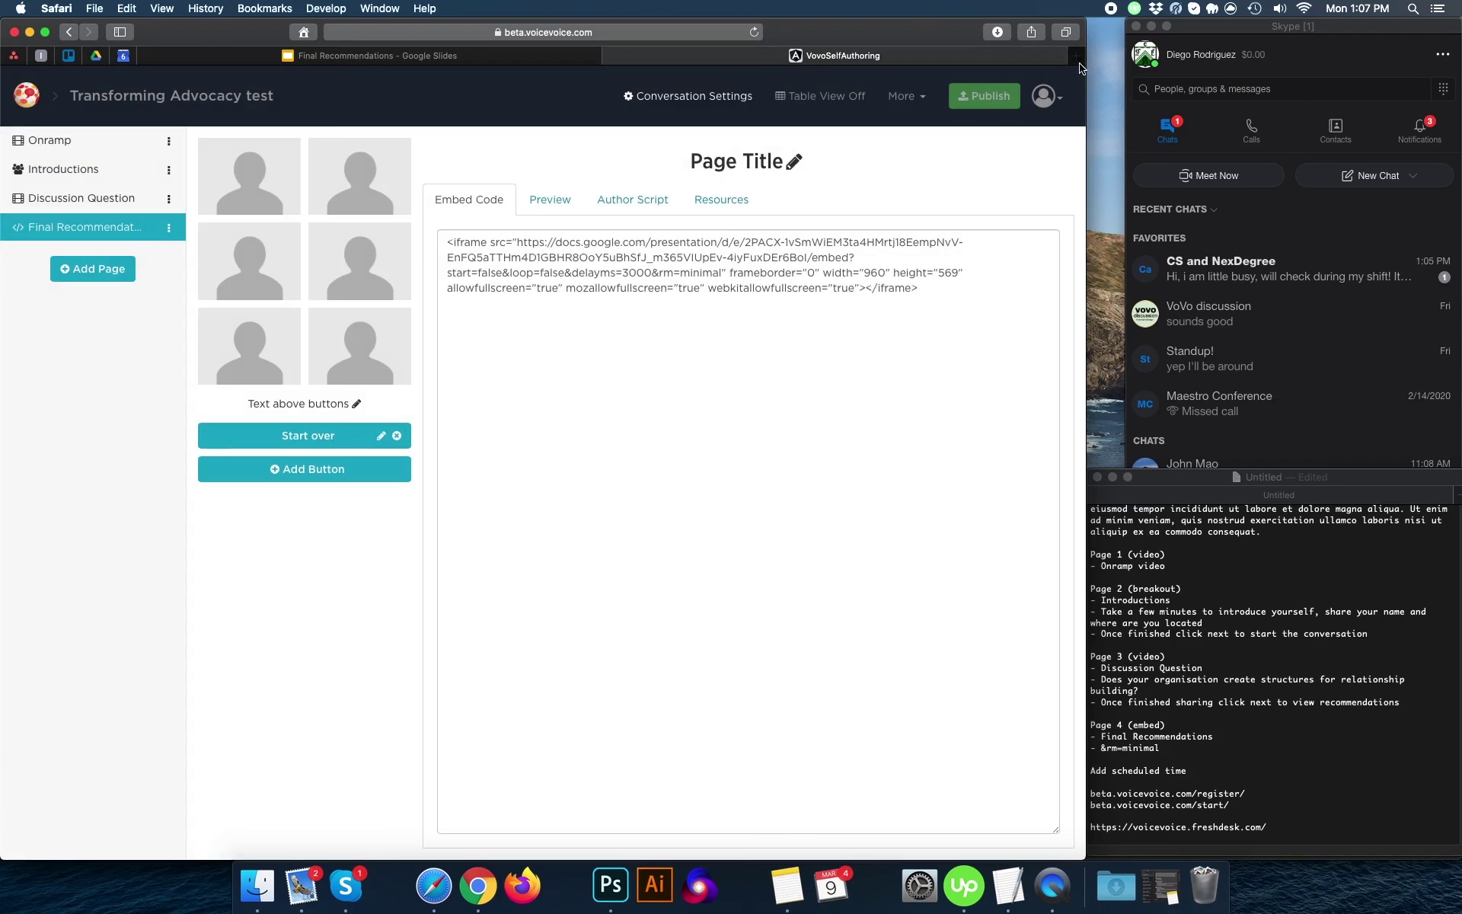
Open the conversation's registration page at beta.voicevoice.com/register/transformingadv in a new browser tab
click(1076, 55)
text(beta.voicevoice.com/)
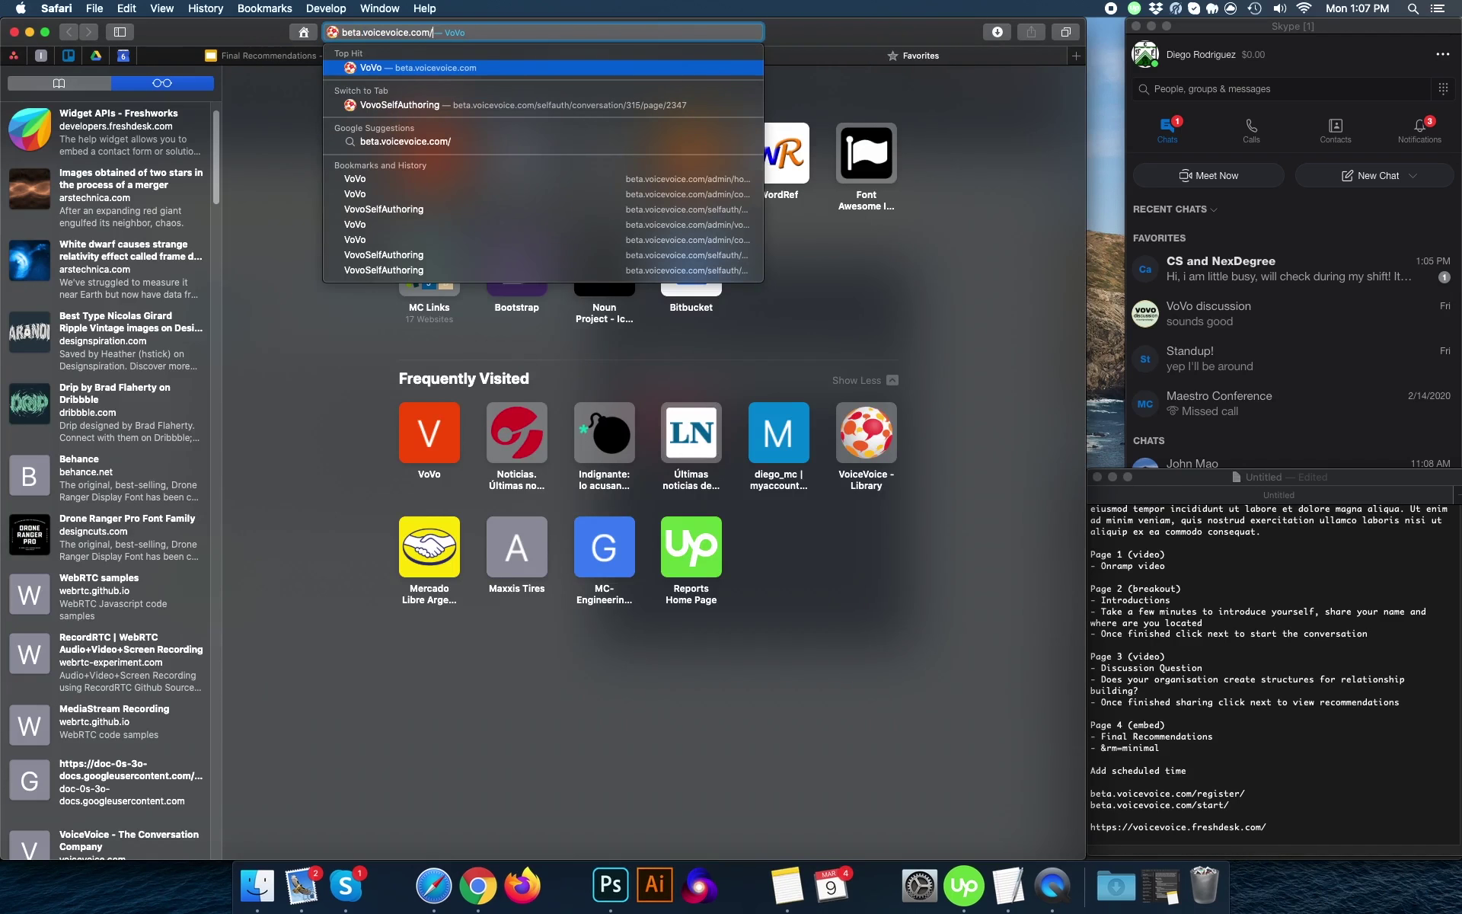
text(regis)
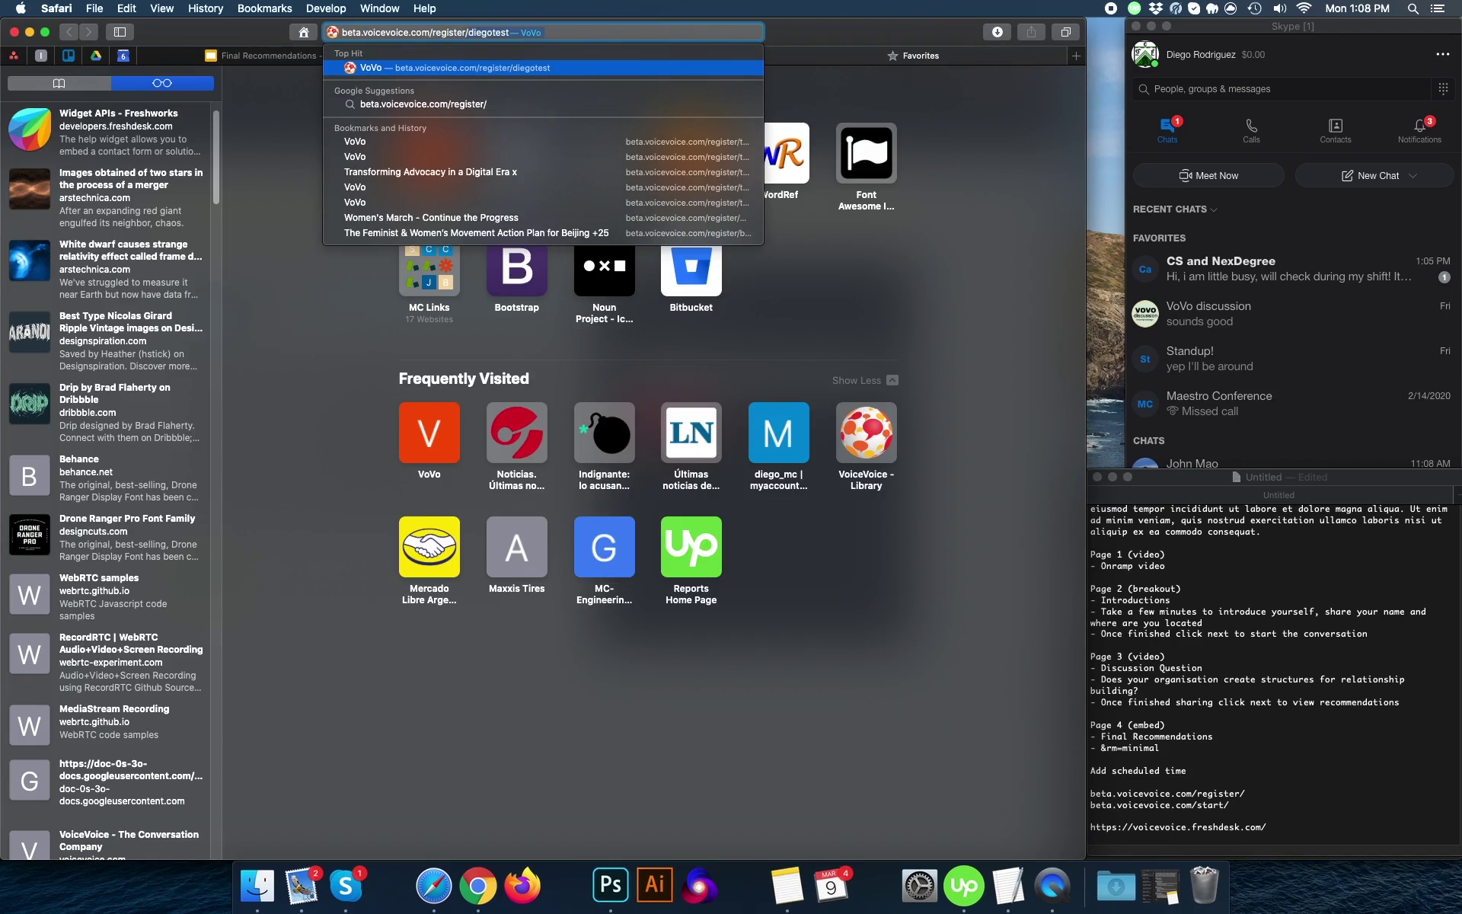
text(ter/transformingadv)
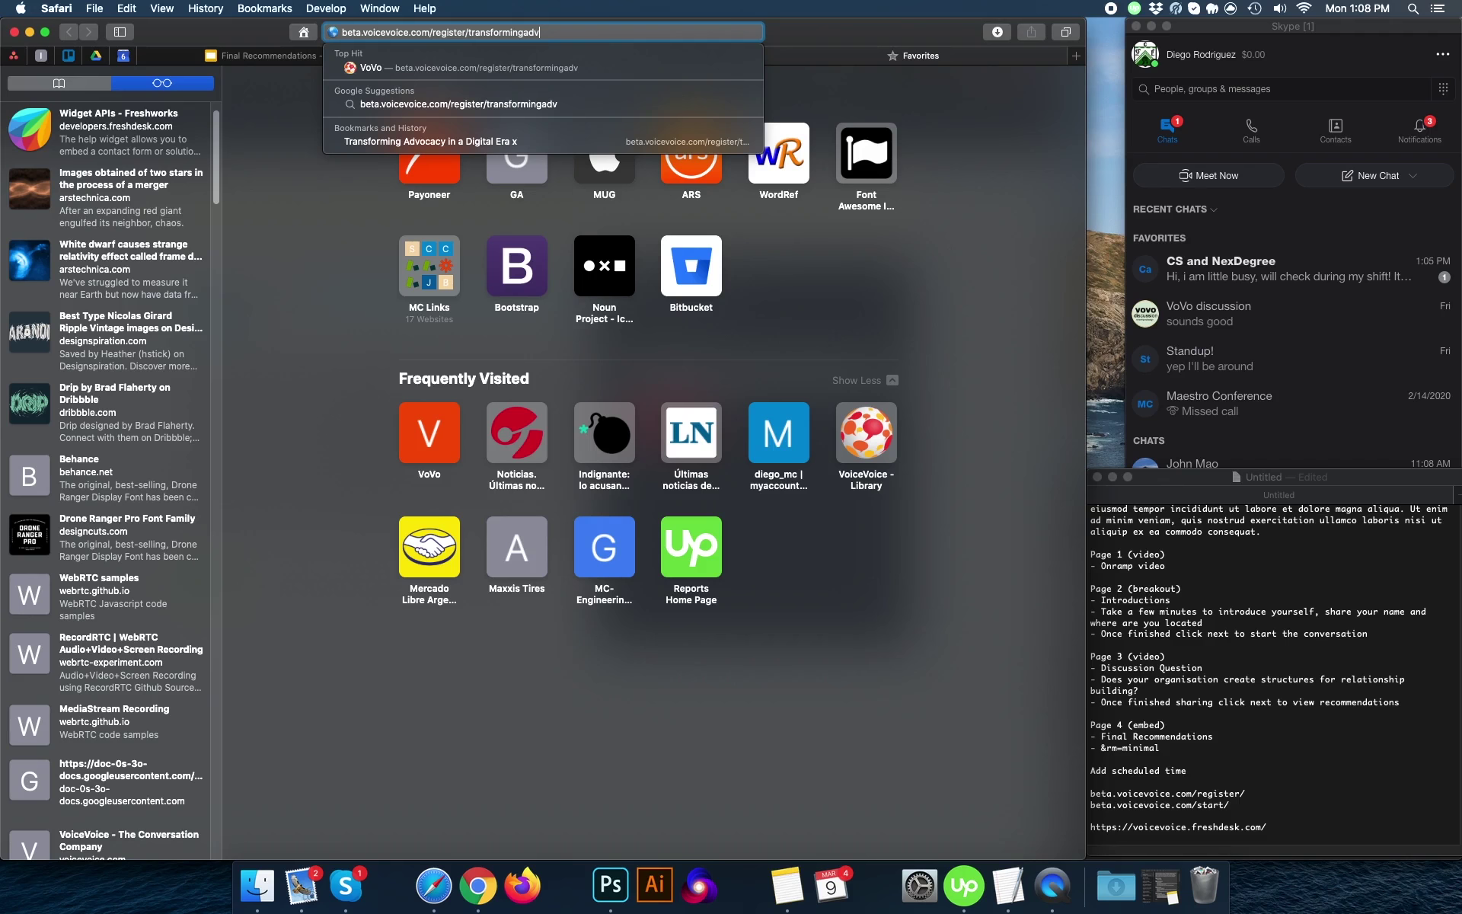
key(Return)
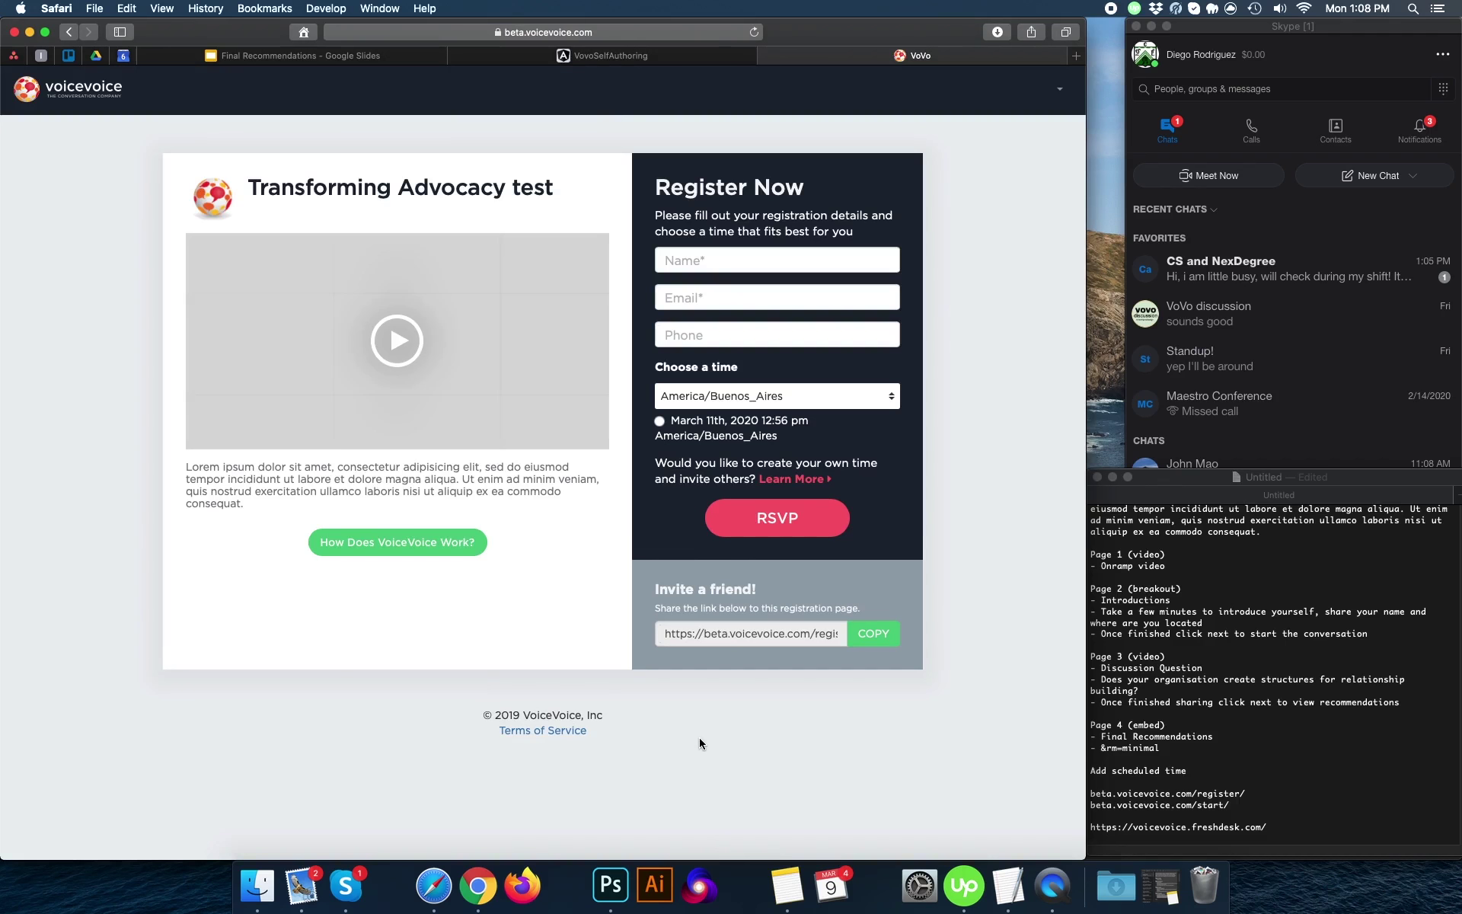
Switch to Google Chrome and open the conversation's start page at beta.voicevoice.com/start/transformingadv
click(478, 885)
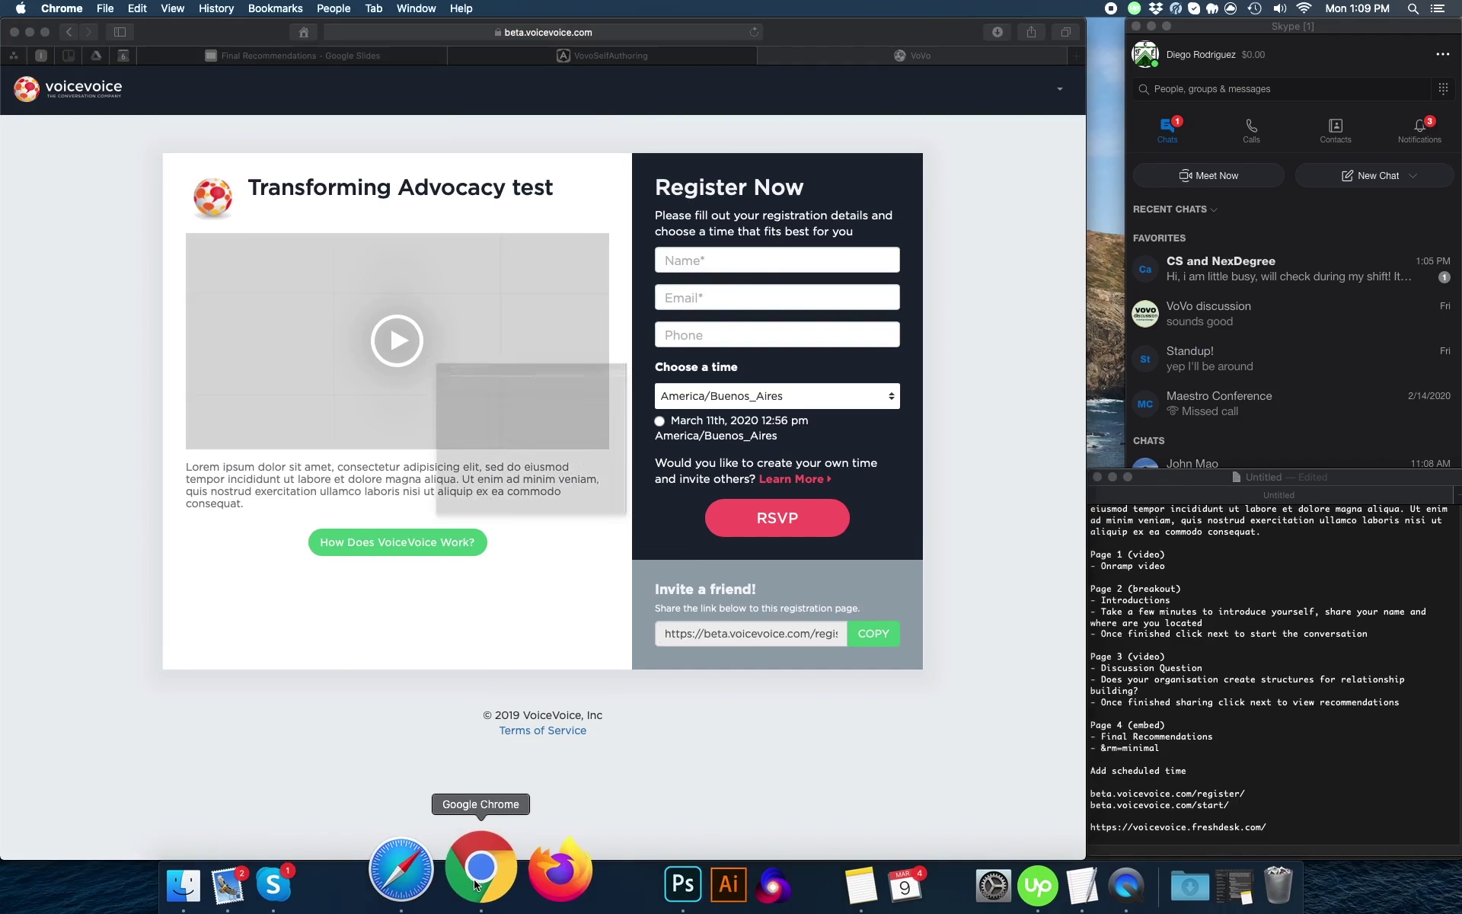
text(beta)
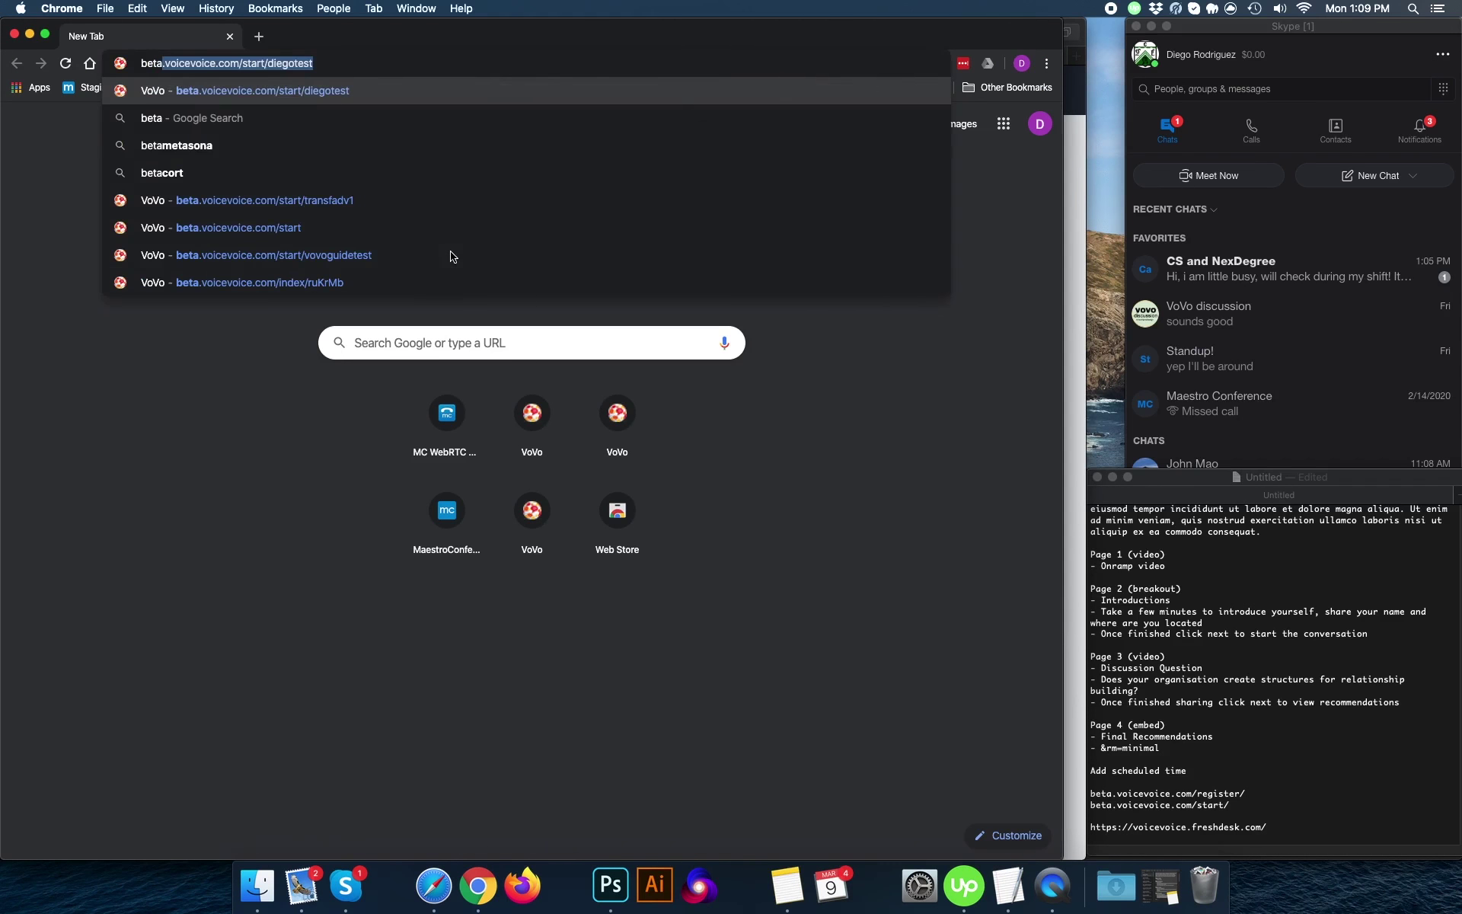
text(.voicevoice.com/start/diegot)
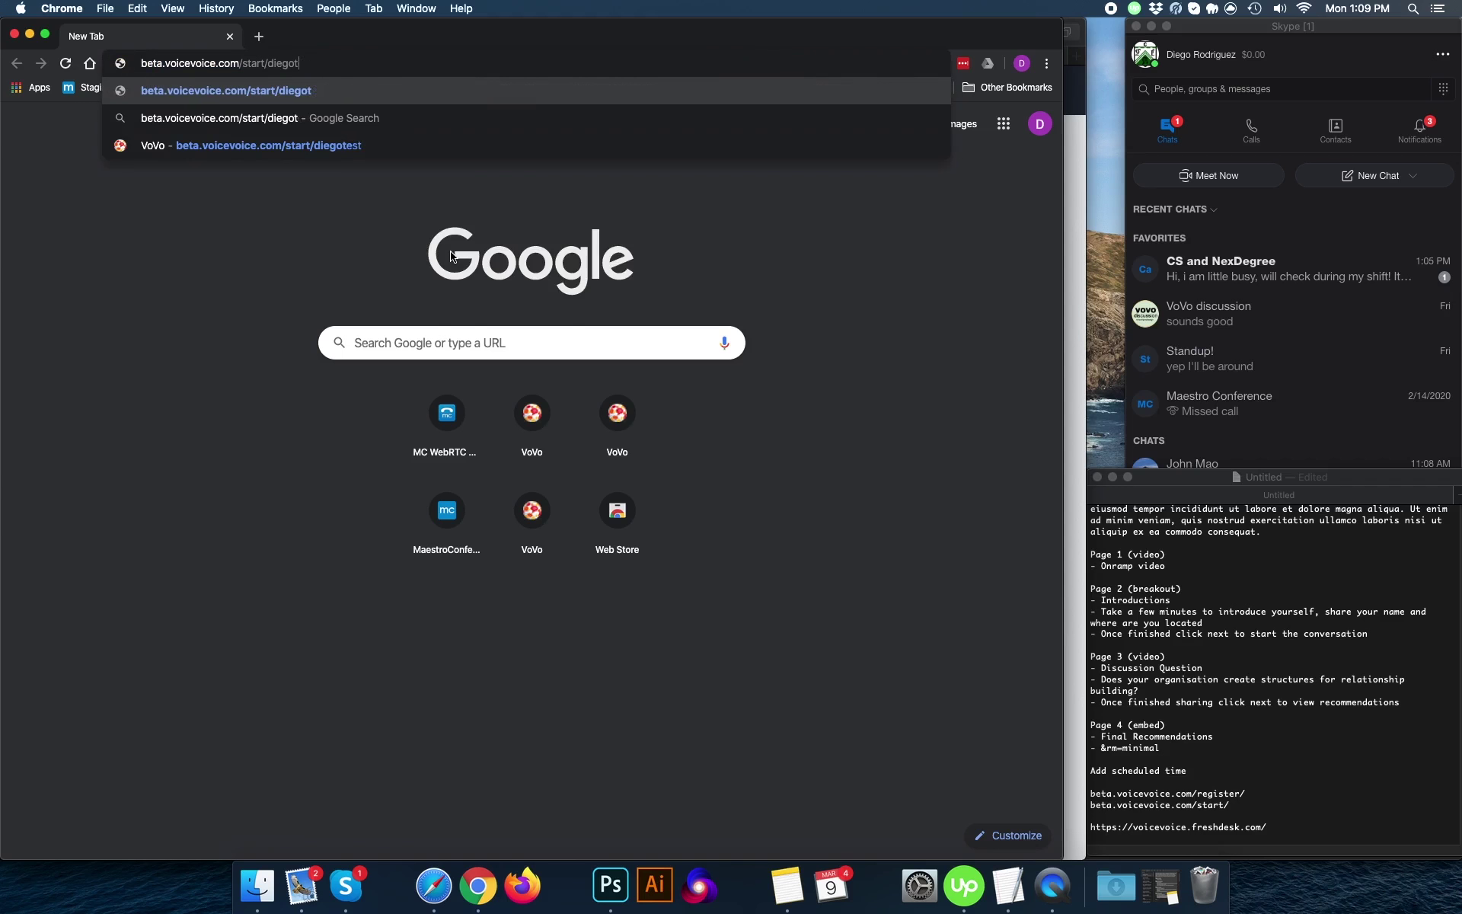
key(BackSpace)
key(BackSpace)
key(BackSpace)
key(BackSpace)
key(BackSpace)
key(BackSpace)
text(transformingadv)
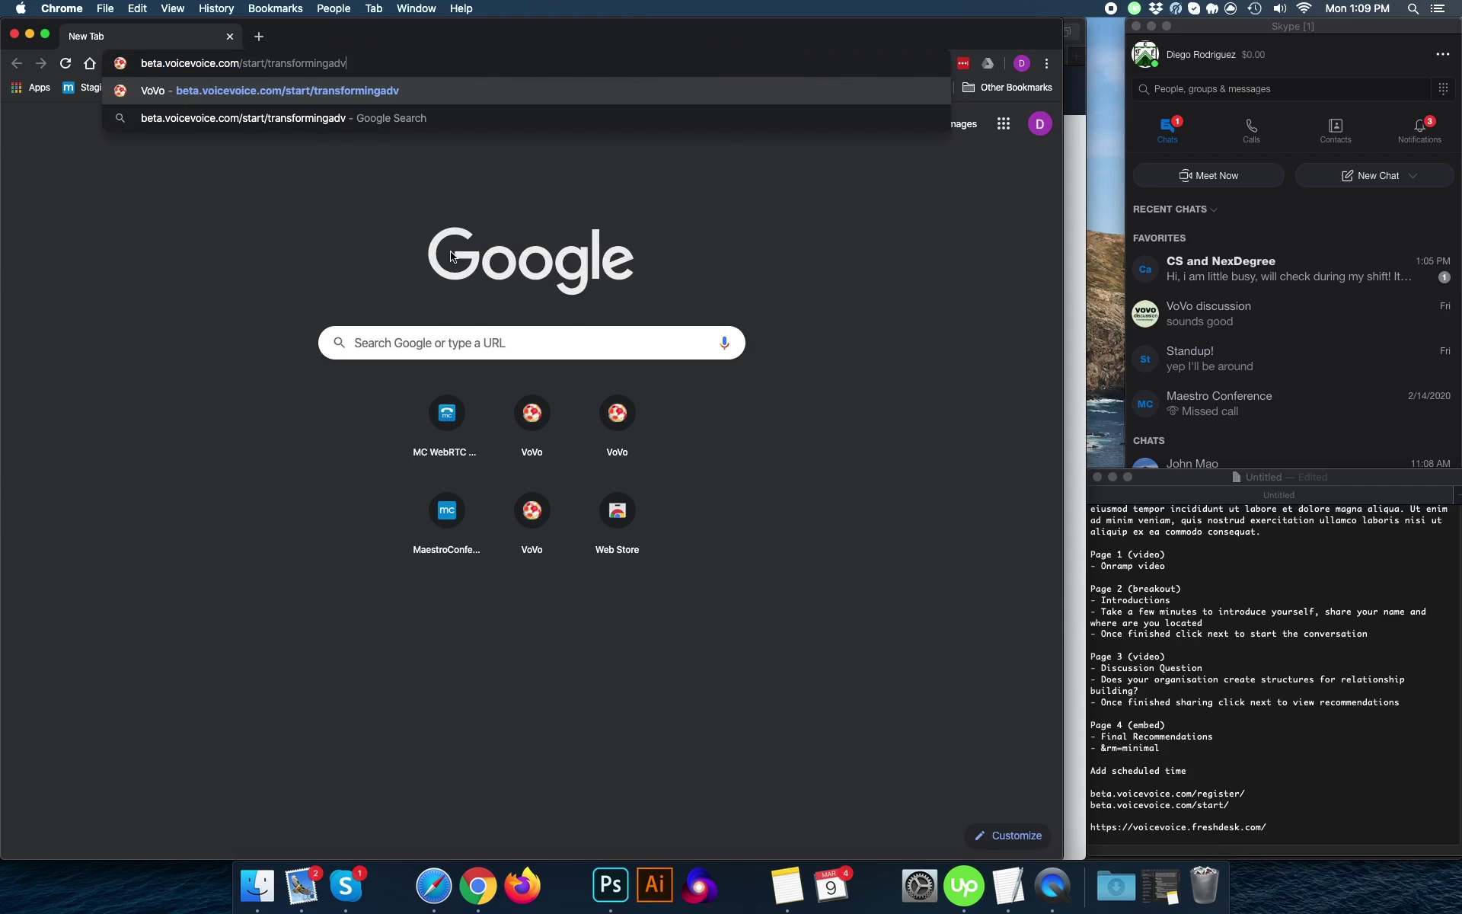
key(Return)
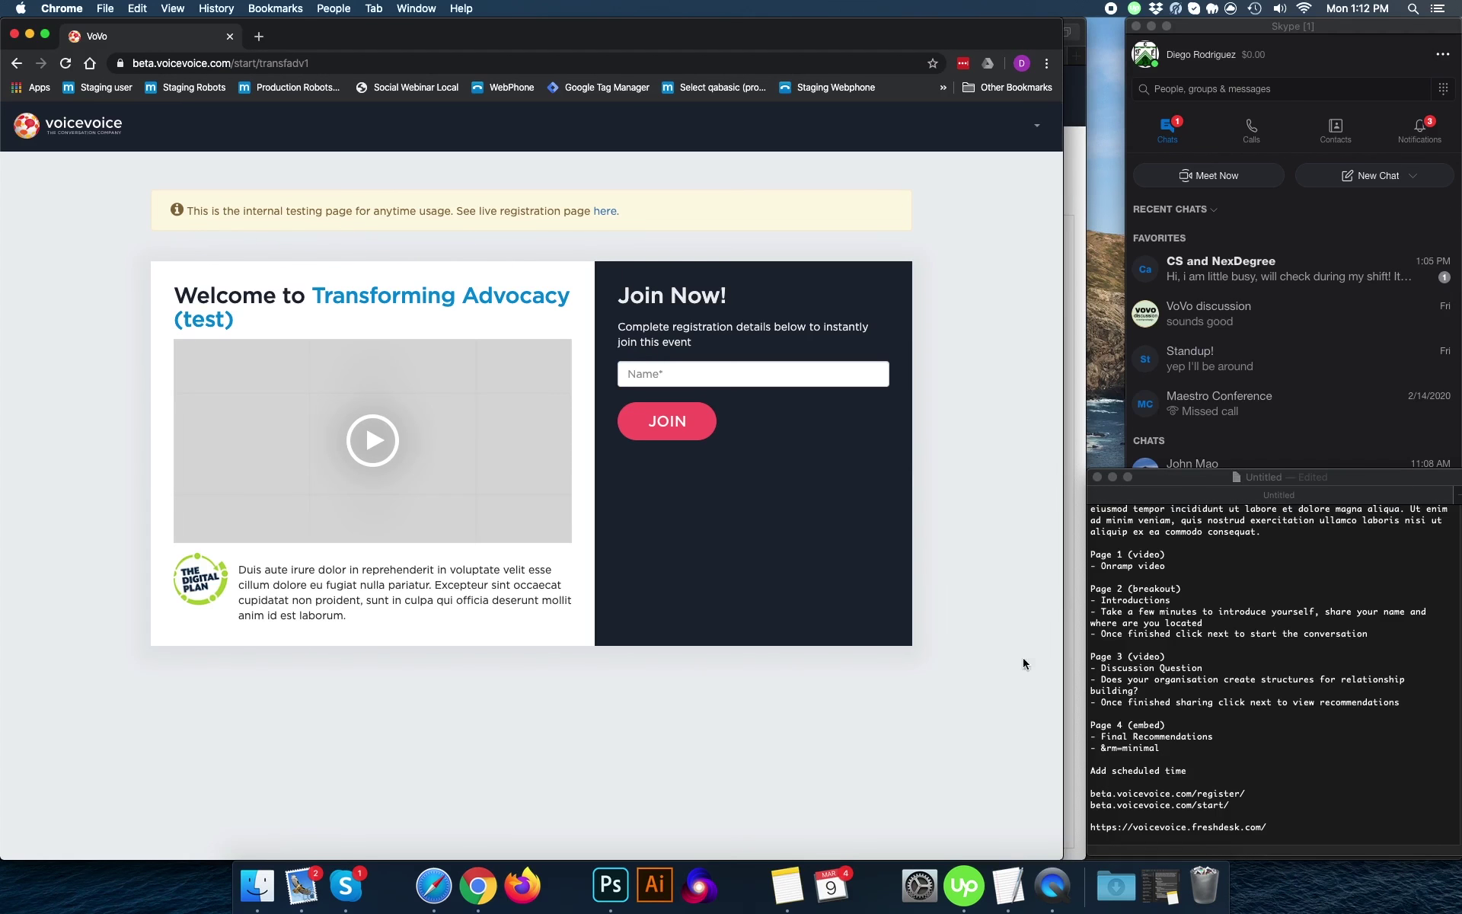
click(1308, 816)
drag(1268, 826, 1089, 827)
key(super+c)
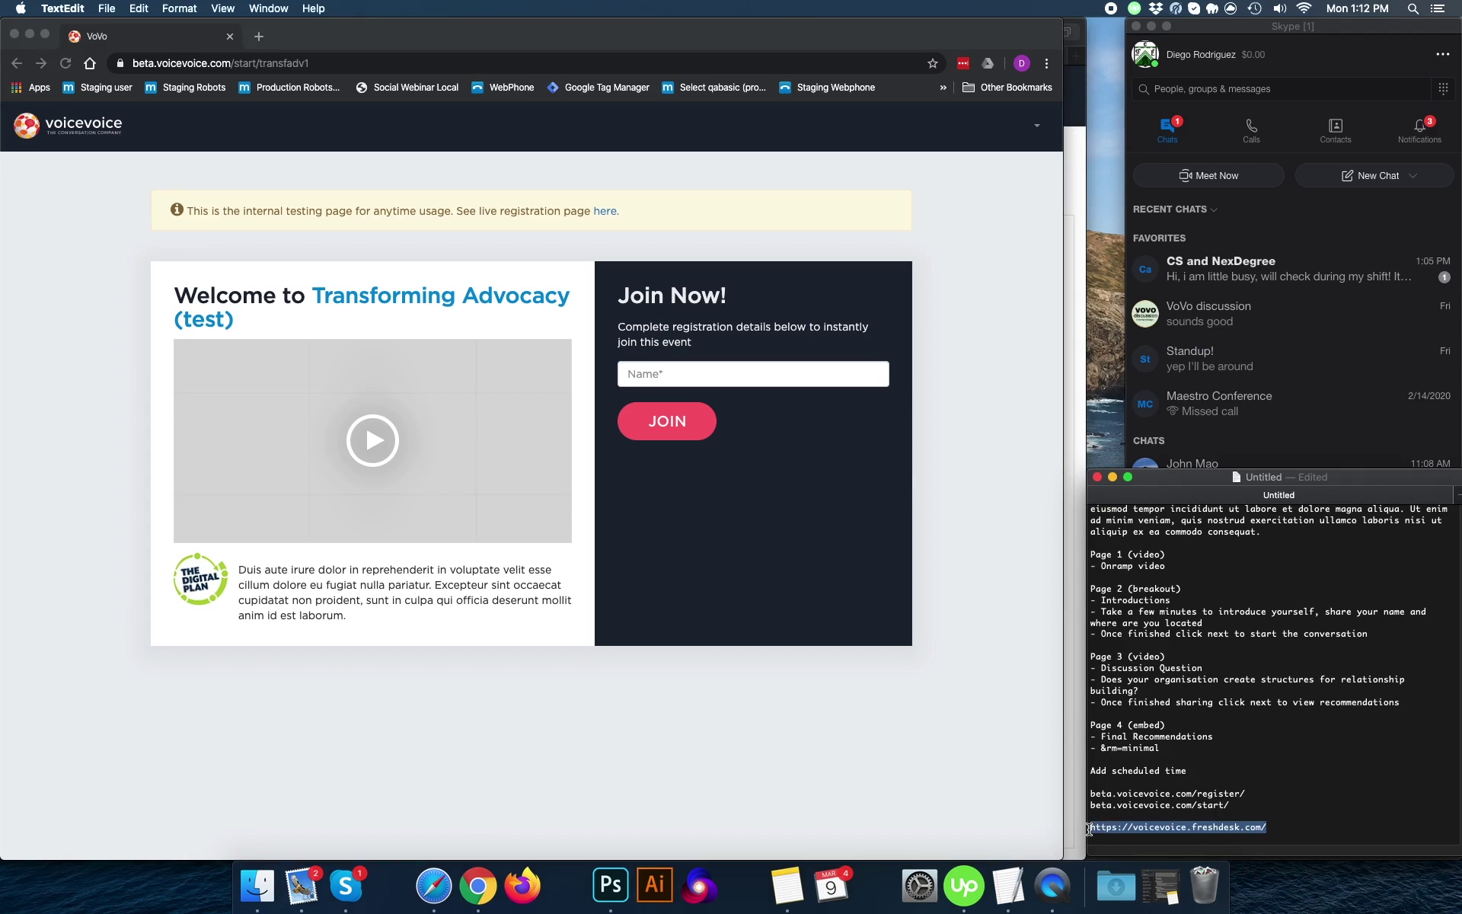
click(257, 36)
key(super+v)
key(Return)
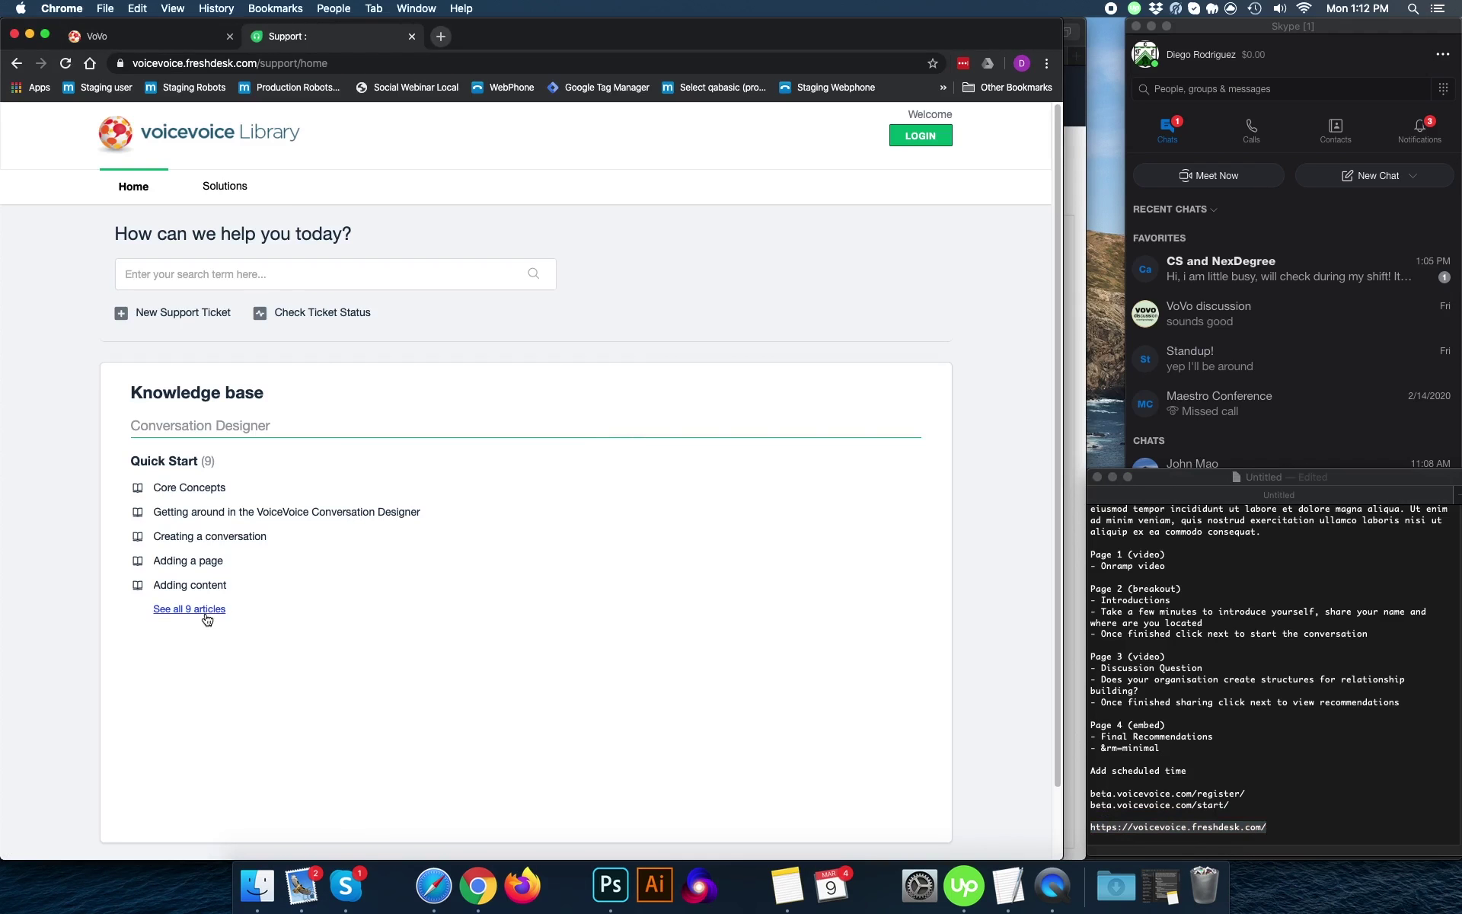
click(206, 610)
scroll(422, 661, down, 5)
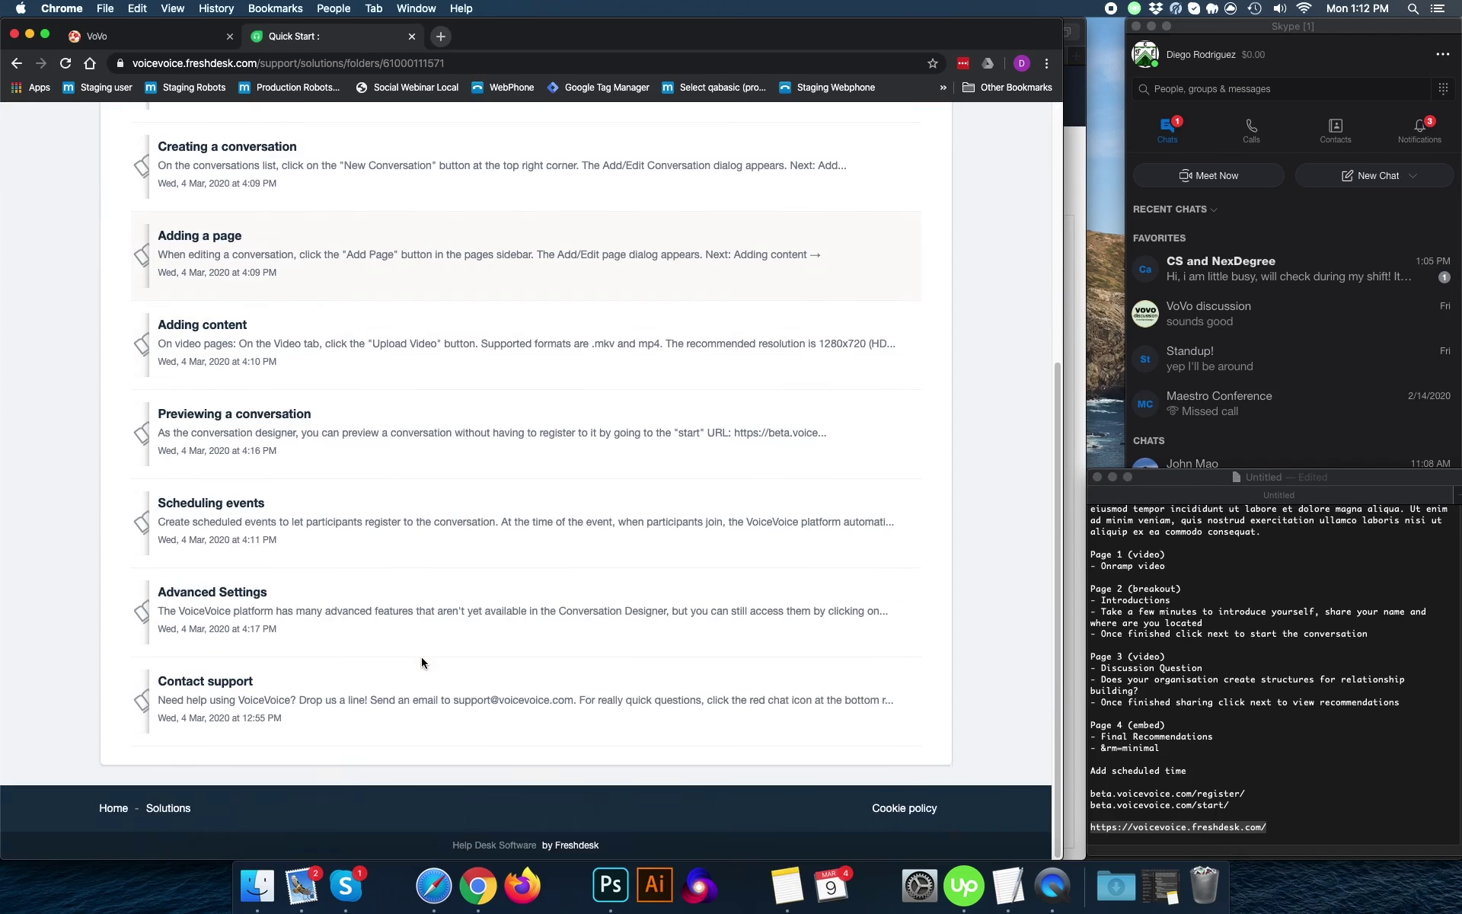